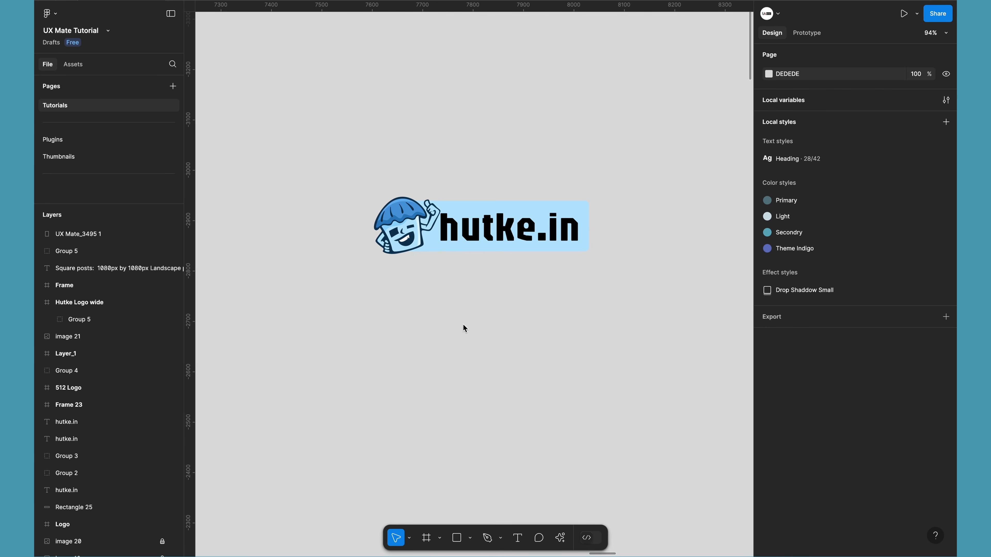
- Create a frame on the canvas from the Instagram post preset in the social media sizes (1080 × 1080)
{"action": "left_click", "coordinate": [465, 328]}
{"action": "scroll", "coordinate": [465, 328], "scroll_direction": "down", "scroll_amount": 3}
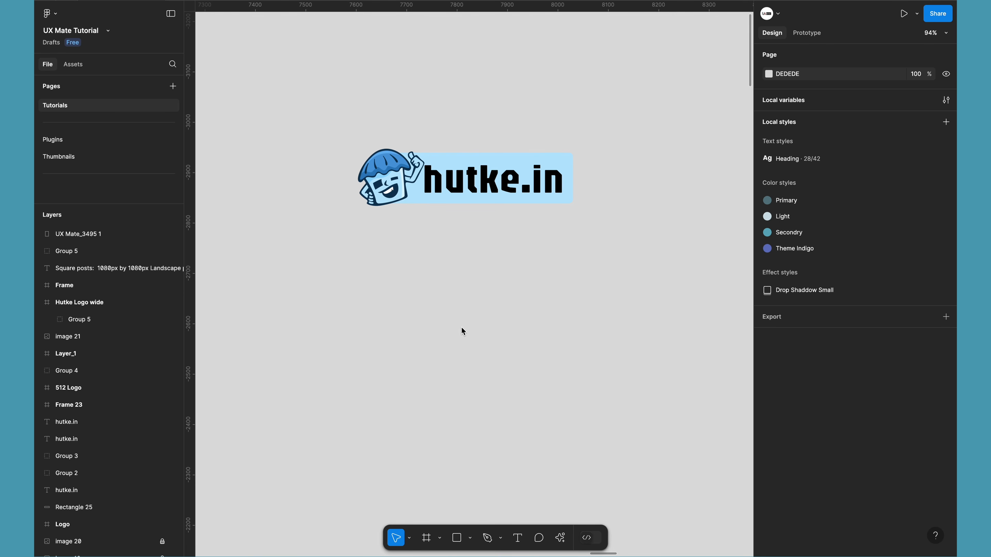
{"action": "left_click", "coordinate": [428, 542]}
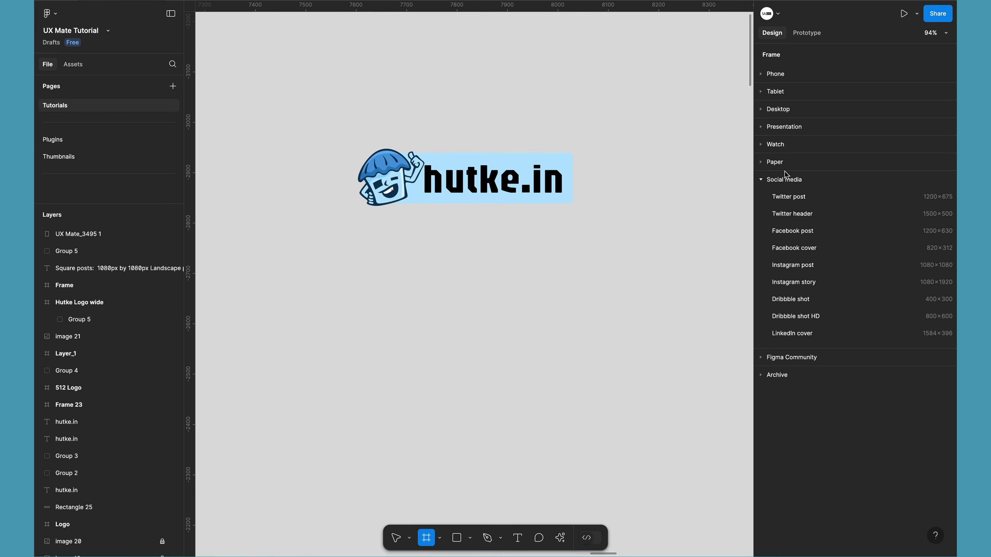
{"action": "left_click", "coordinate": [763, 182]}
{"action": "left_click", "coordinate": [763, 184]}
{"action": "left_click", "coordinate": [763, 74]}
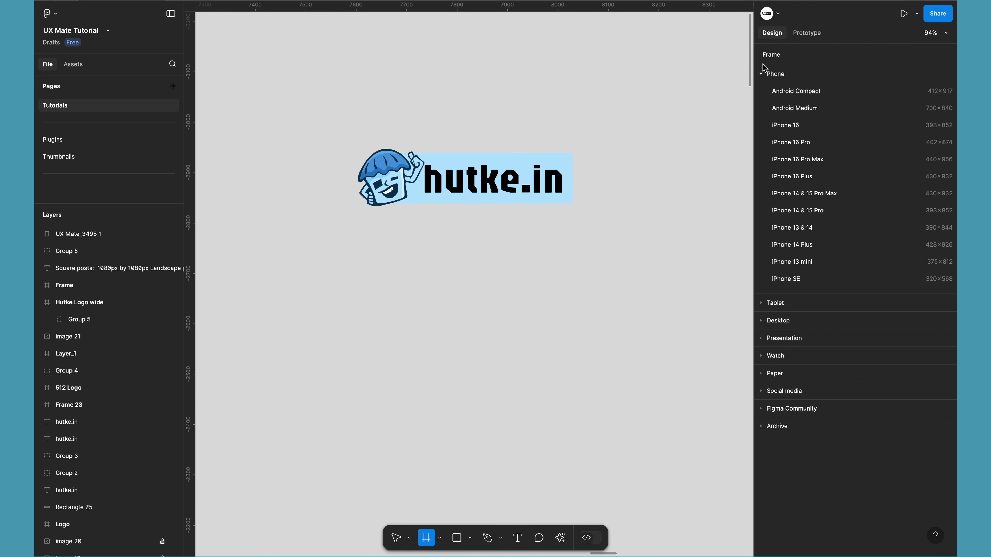
{"action": "left_click", "coordinate": [761, 74]}
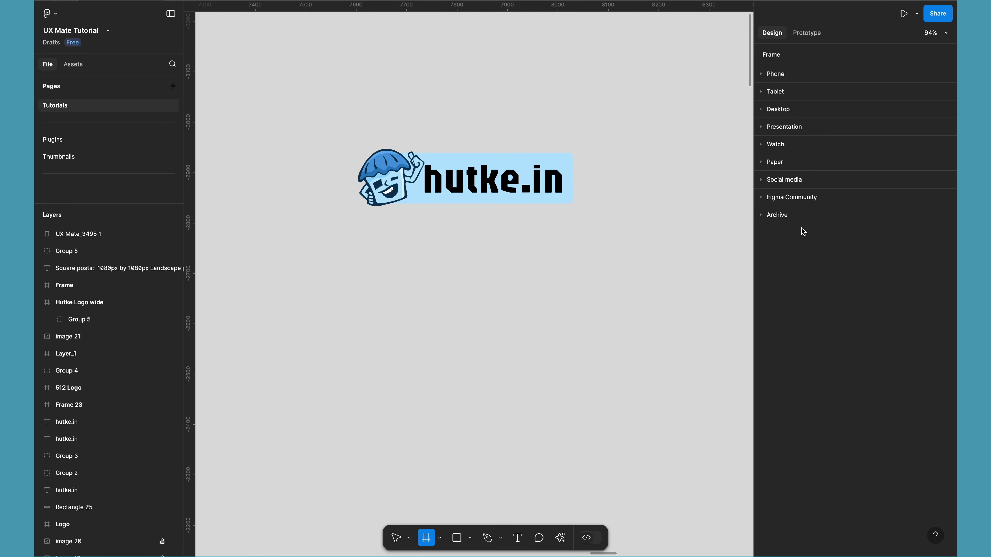
{"action": "left_click", "coordinate": [762, 180]}
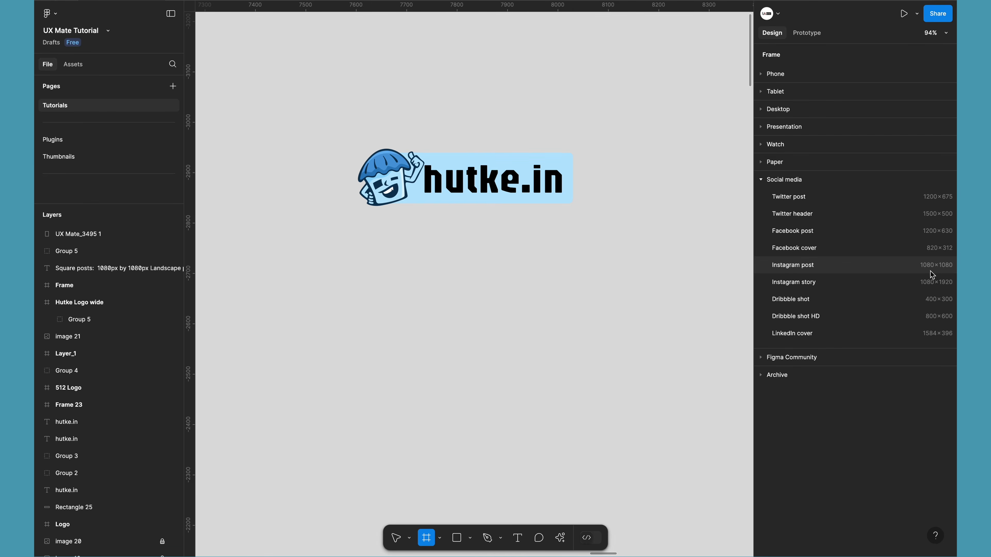
{"action": "left_click", "coordinate": [800, 267]}
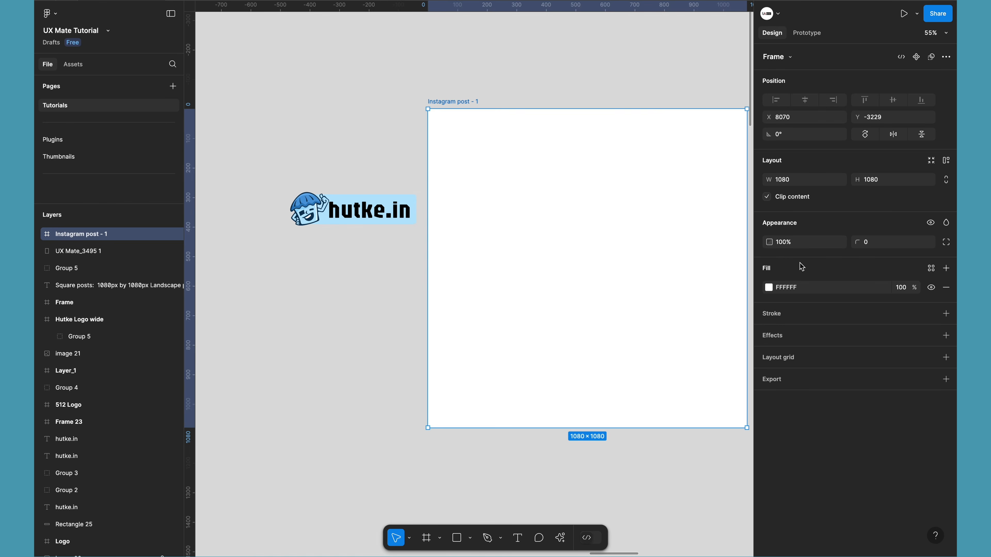
{"action": "scroll", "coordinate": [538, 199], "scroll_direction": "right", "scroll_amount": 3}
{"action": "scroll", "coordinate": [538, 199], "scroll_direction": "up", "scroll_amount": 1}
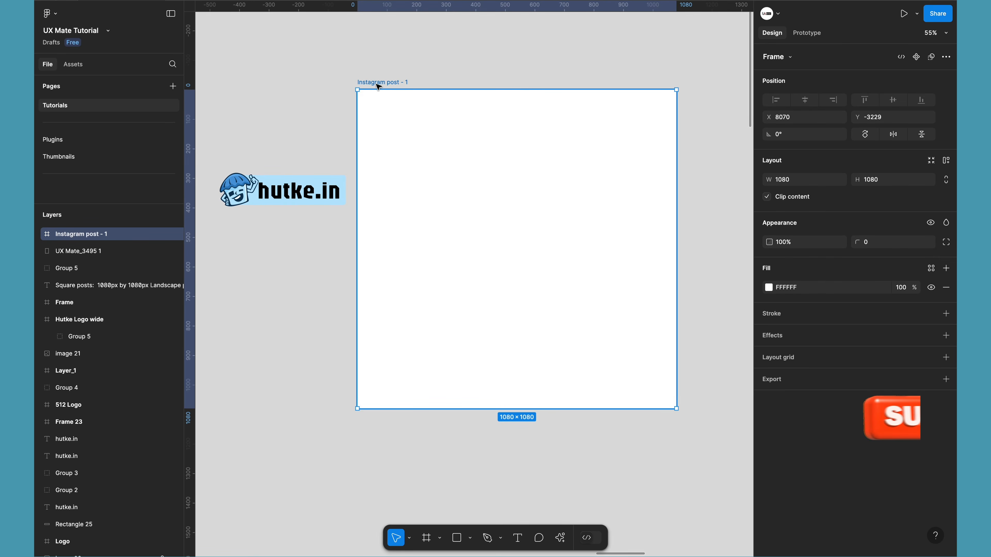
{"action": "scroll", "coordinate": [455, 92], "scroll_direction": "down", "scroll_amount": 1}
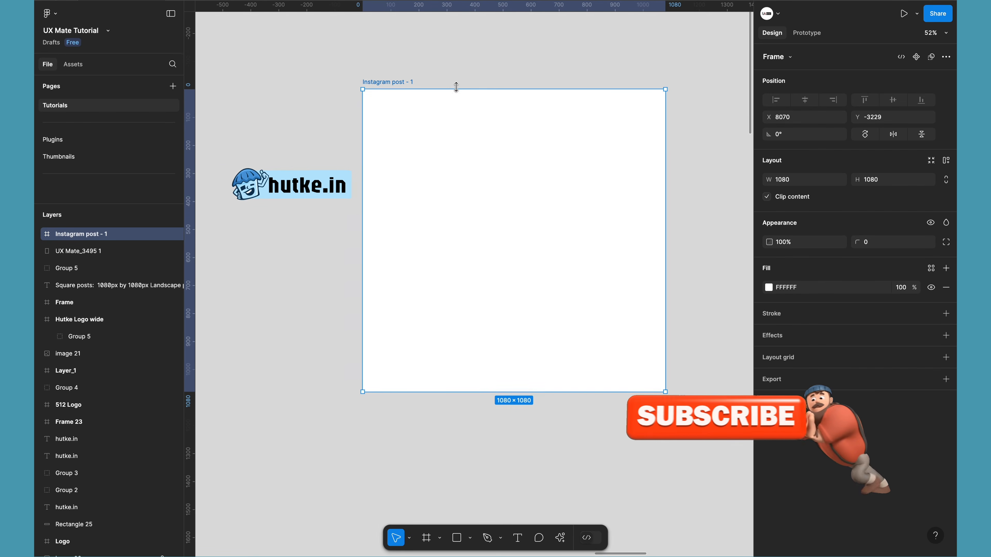
{"action": "scroll", "coordinate": [457, 89], "scroll_direction": "right", "scroll_amount": 2}
{"action": "scroll", "coordinate": [457, 94], "scroll_direction": "left", "scroll_amount": 1}
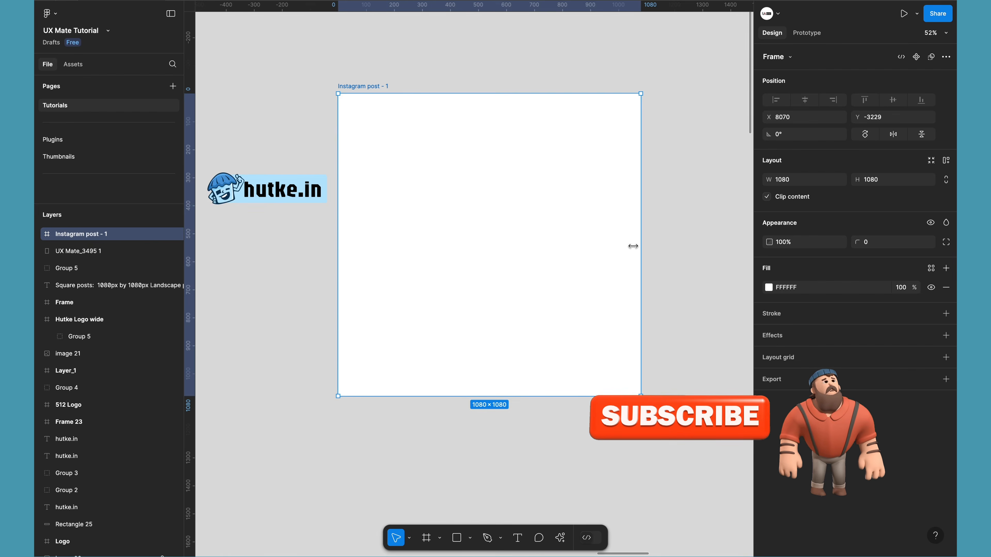
{"action": "scroll", "coordinate": [624, 250], "scroll_direction": "right", "scroll_amount": 2}
{"action": "scroll", "coordinate": [623, 235], "scroll_direction": "down", "scroll_amount": 3}
{"action": "scroll", "coordinate": [546, 273], "scroll_direction": "down", "scroll_amount": 2}
{"action": "scroll", "coordinate": [507, 292], "scroll_direction": "right", "scroll_amount": 1}
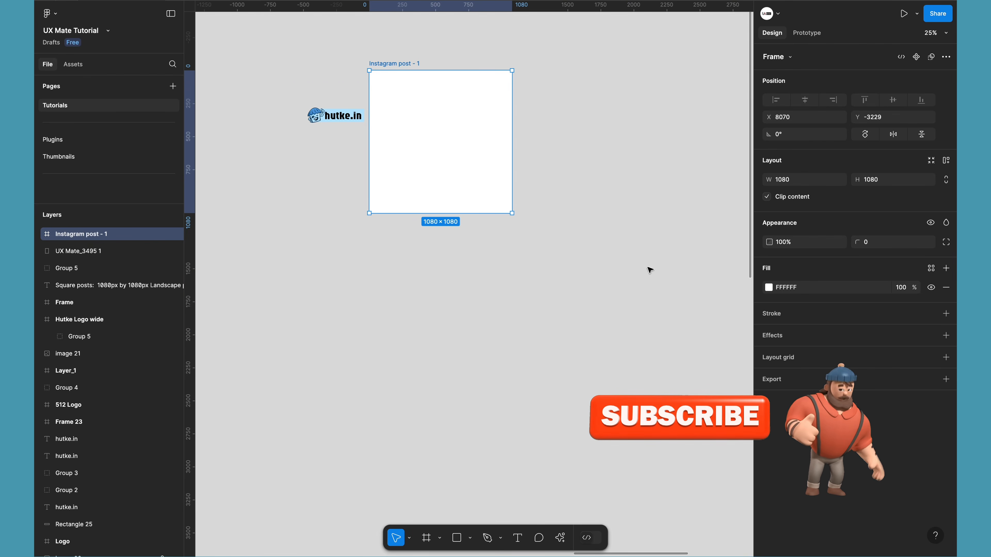
- Create a color style named Brand Color, sampling the blue 4F9CDB from the hutke.in logo
{"action": "left_click", "coordinate": [578, 211]}
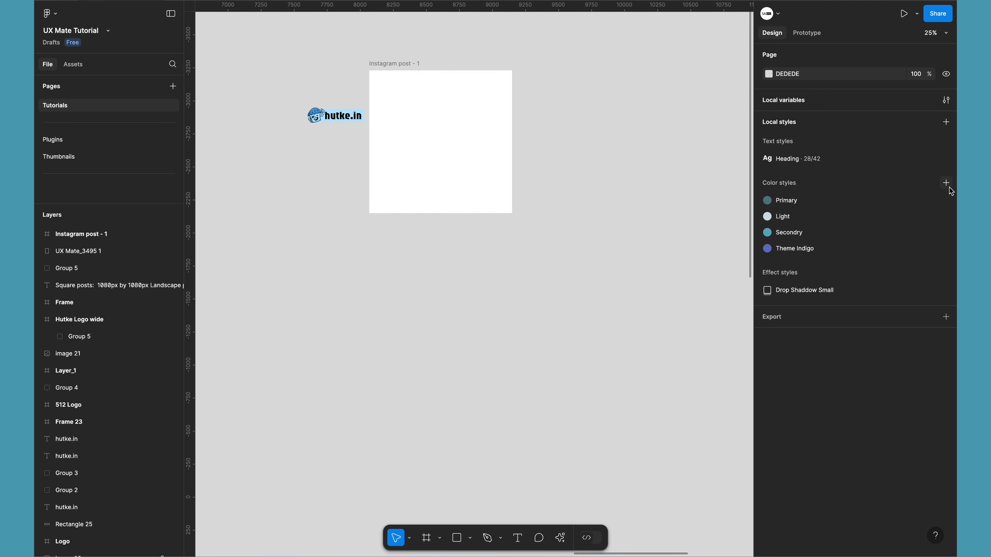
{"action": "left_click", "coordinate": [946, 184]}
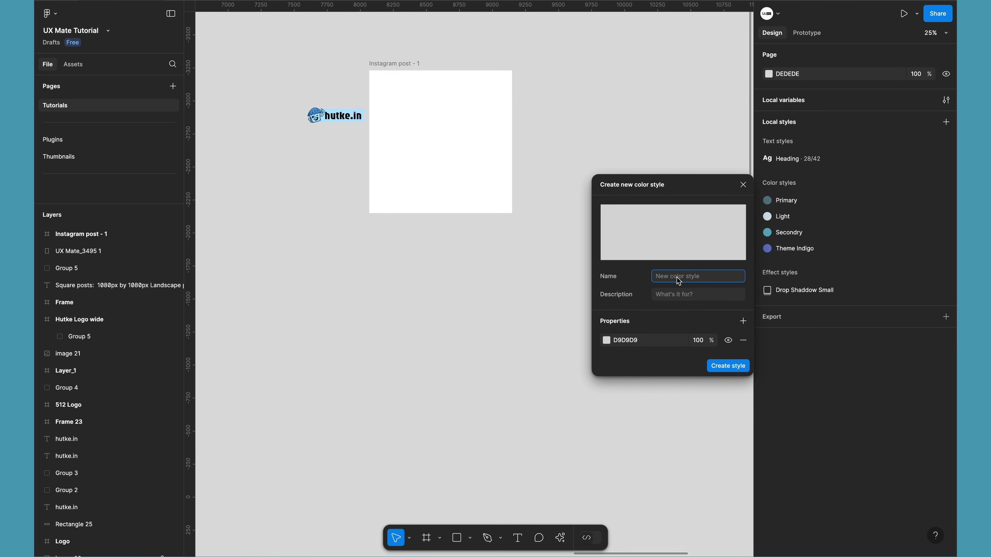
{"action": "type", "text": "Logo"}
{"action": "key", "text": "ctrl+a"}
{"action": "type", "text": "Brand Color"}
{"action": "left_click", "coordinate": [669, 296]}
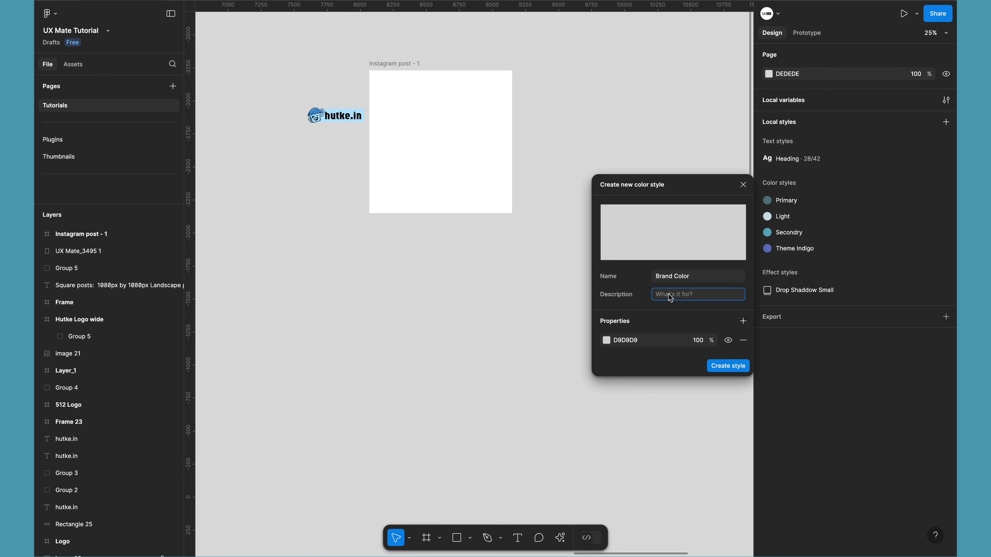
{"action": "left_click", "coordinate": [606, 340]}
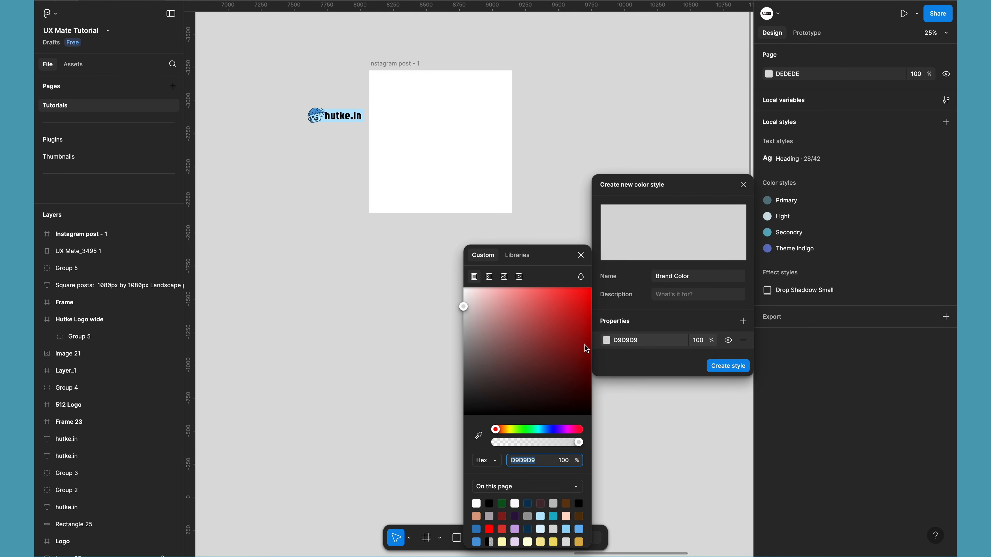
{"action": "left_click", "coordinate": [478, 435]}
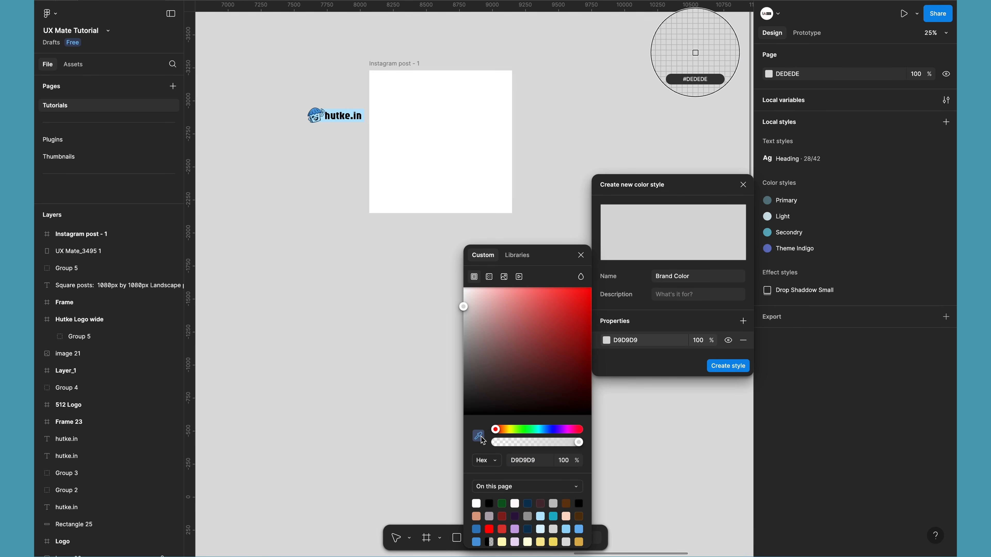
{"action": "left_click", "coordinate": [316, 107]}
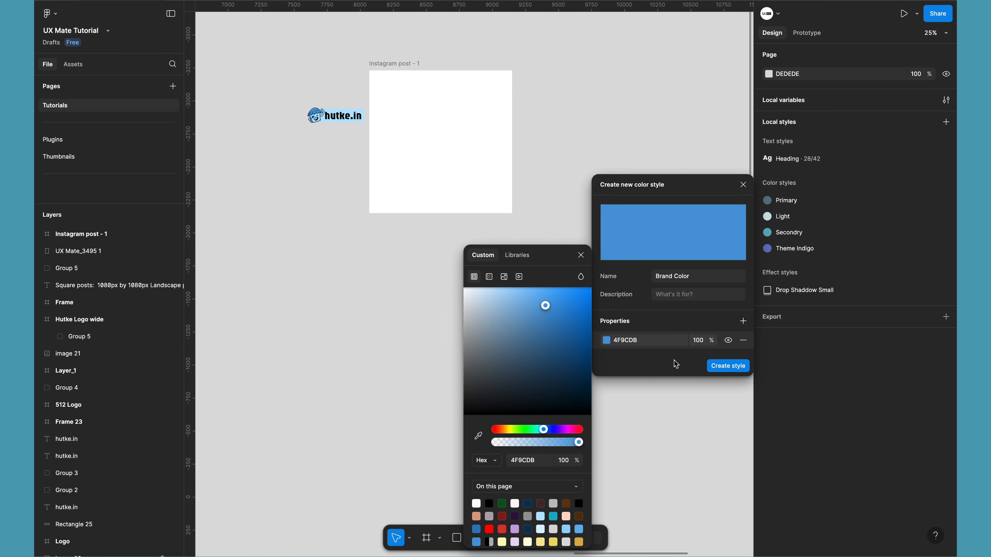
{"action": "left_click", "coordinate": [720, 367]}
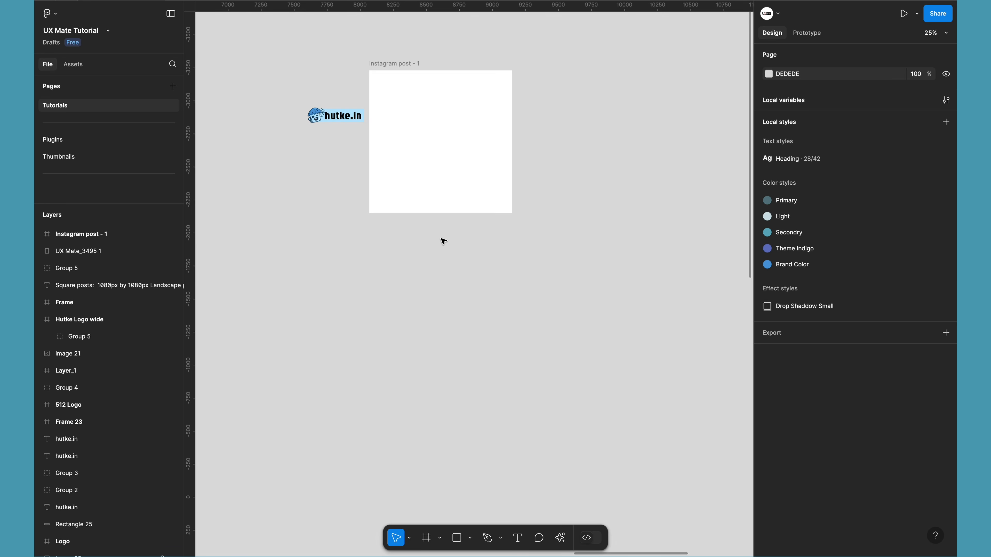
- Draw two test rectangles about 416 × 362 below the frame and fill the second with the Brand Color style
{"action": "scroll", "coordinate": [425, 239], "scroll_direction": "up", "scroll_amount": 3}
{"action": "key", "text": "r"}
{"action": "mouse_move", "coordinate": [355, 251]}
{"action": "left_mouse_down"}
{"action": "mouse_move", "coordinate": [432, 318]}
{"action": "mouse_move", "coordinate": [530, 295]}
{"action": "mouse_move", "coordinate": [540, 303]}
{"action": "left_mouse_up"}
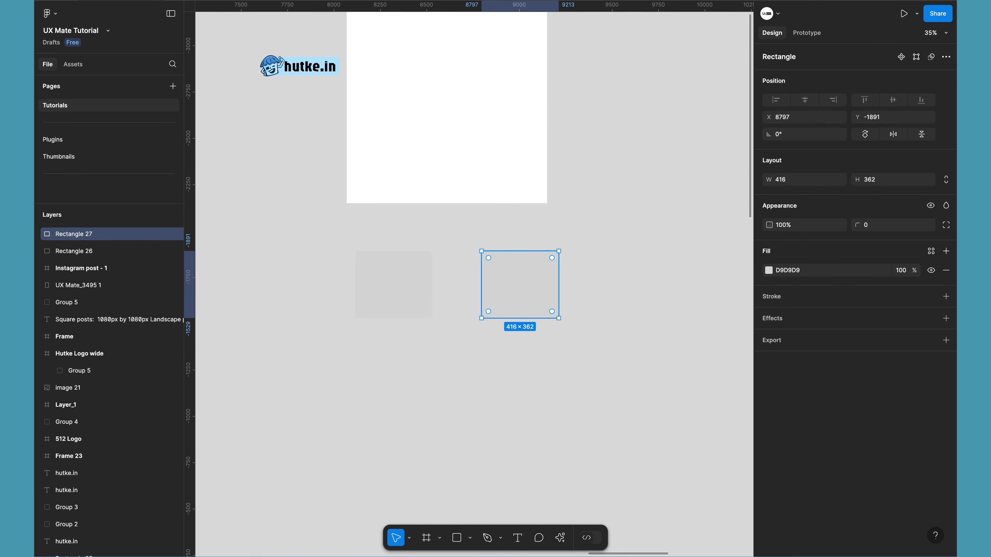
{"action": "left_click", "coordinate": [933, 251]}
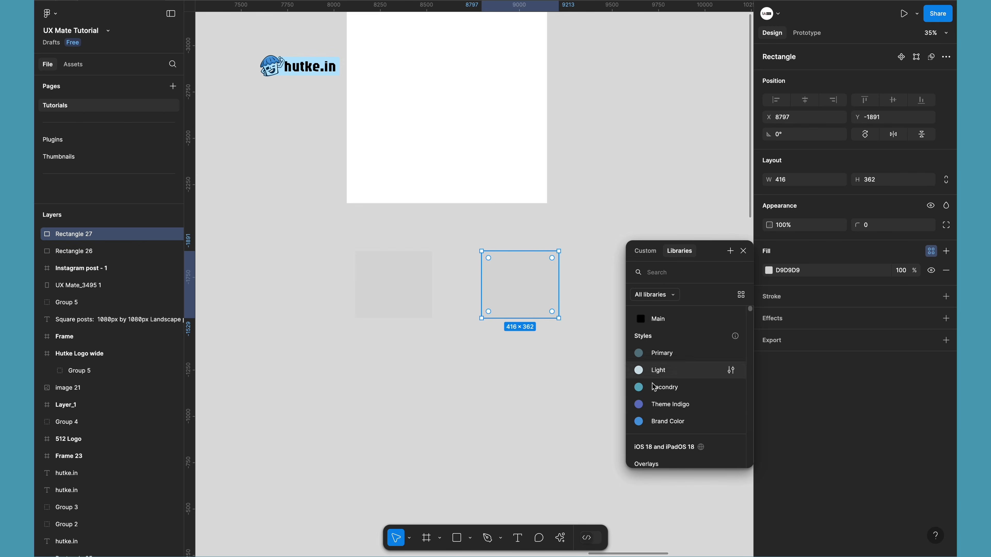
{"action": "left_click", "coordinate": [670, 422]}
{"action": "left_click", "coordinate": [548, 358]}
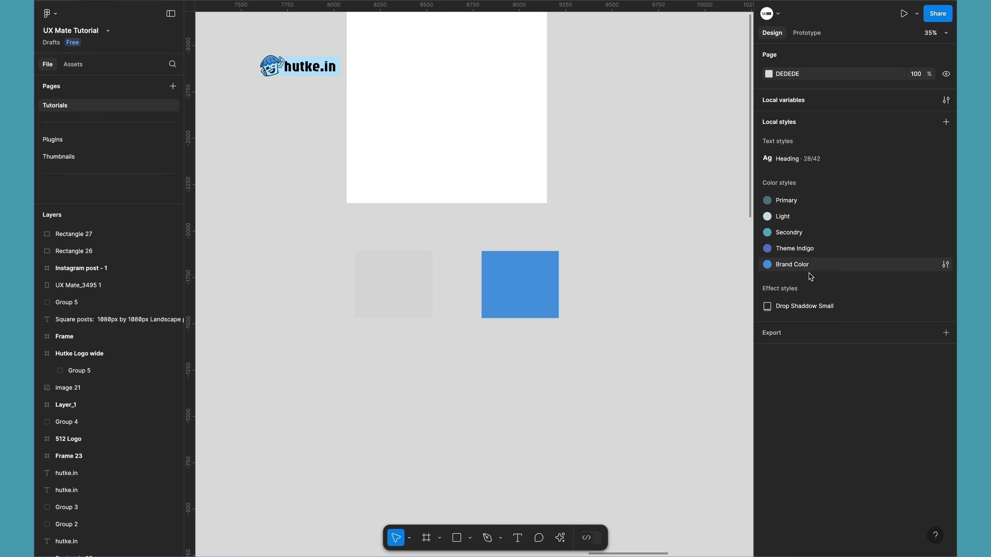
- Delete both test rectangles below the Instagram post frame
{"action": "left_click", "coordinate": [374, 287]}
{"action": "key", "text": "Delete"}
{"action": "left_click", "coordinate": [506, 270]}
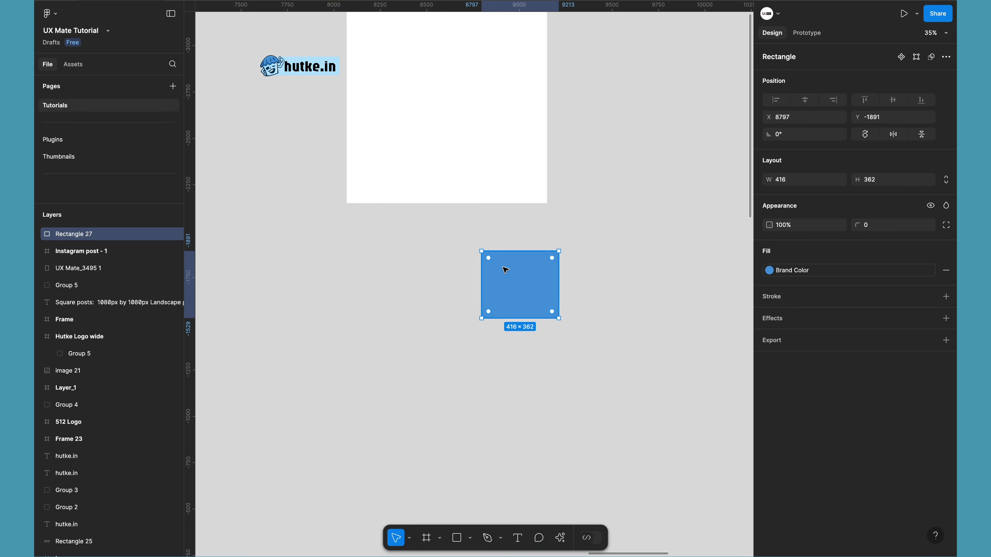
{"action": "key", "text": "Delete"}
- Look over the settings for a new text style without creating one
{"action": "scroll", "coordinate": [505, 270], "scroll_direction": "up", "scroll_amount": 5}
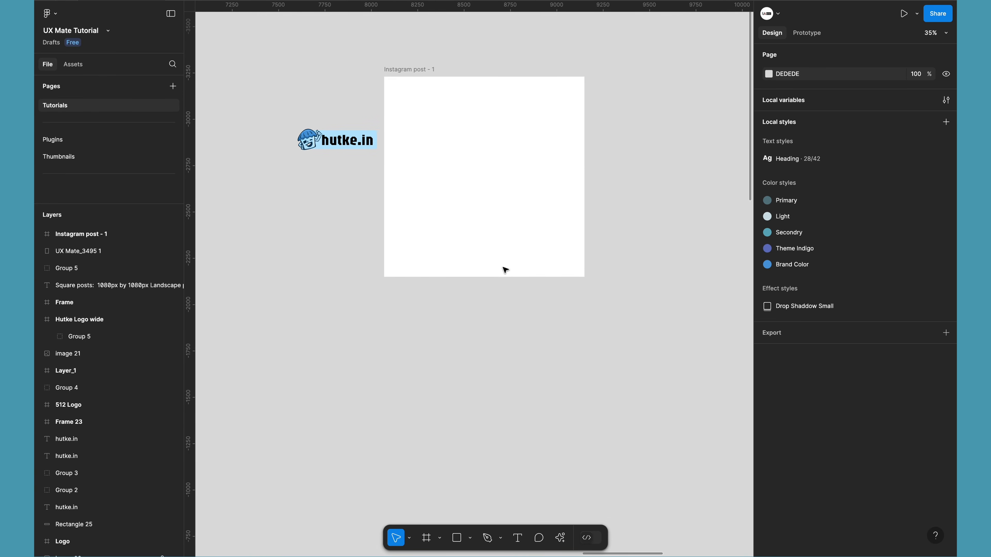
{"action": "scroll", "coordinate": [505, 270], "scroll_direction": "up", "scroll_amount": 3}
{"action": "scroll", "coordinate": [505, 270], "scroll_direction": "left", "scroll_amount": 2}
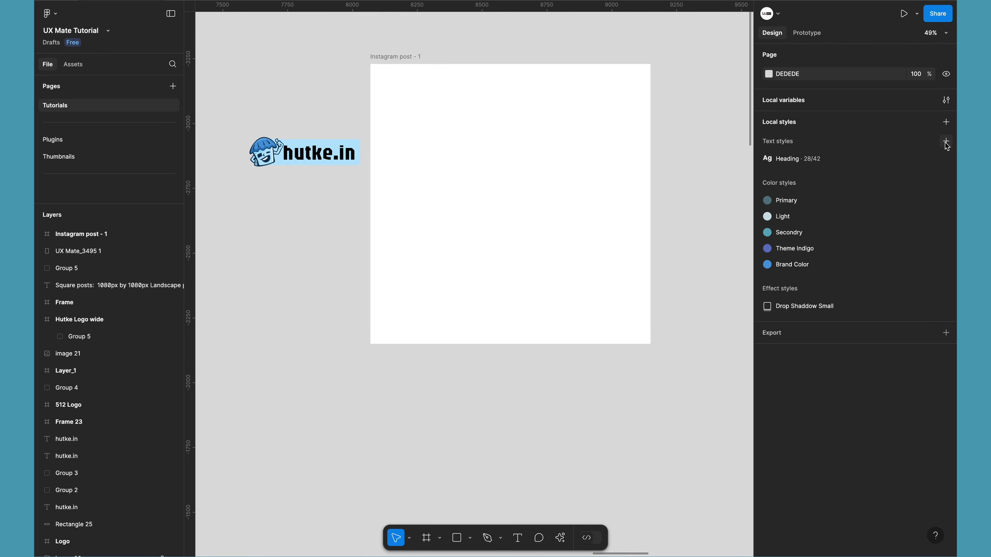
{"action": "left_click", "coordinate": [946, 143]}
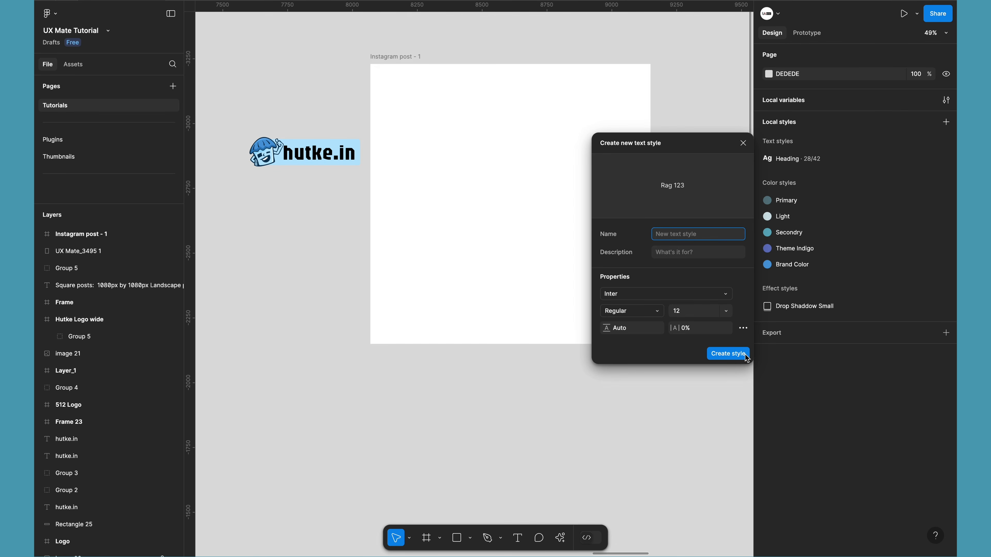
{"action": "left_click", "coordinate": [744, 143]}
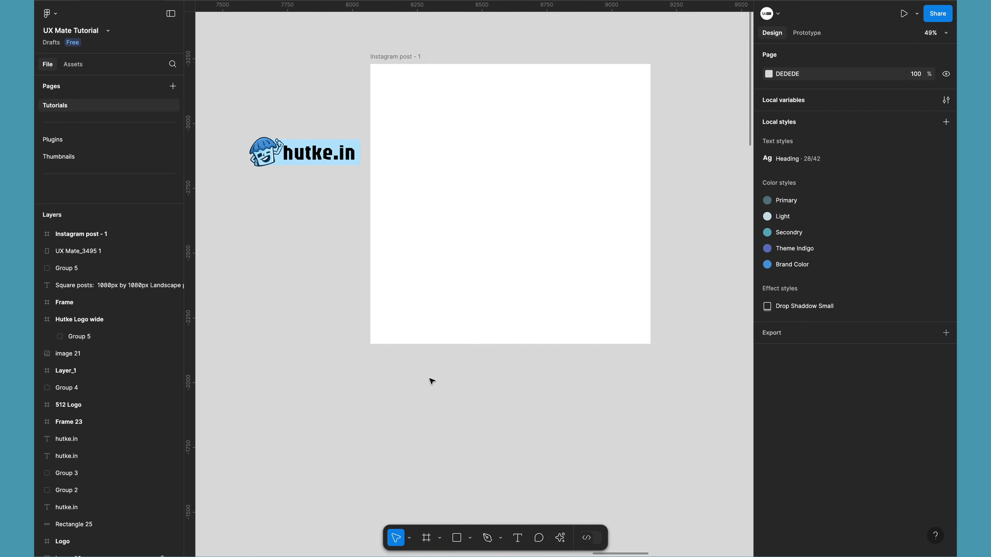
- Import the T-shirt photo UX Mate_3495.JPG from Finder into Figma and move it down out of the Instagram post frame
{"action": "key", "text": "super+Tab"}
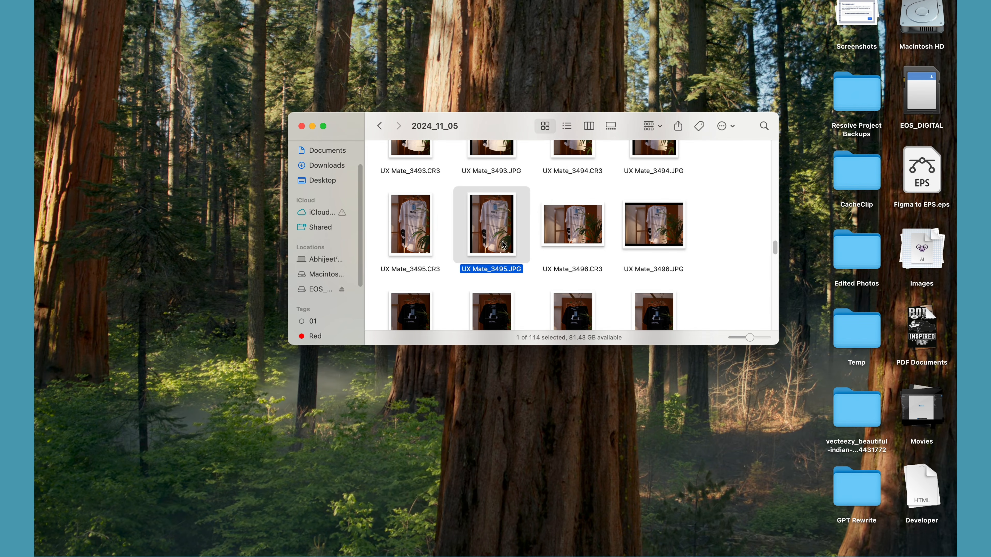
{"action": "left_click_drag", "start_coordinate": [484, 238], "coordinate": [358, 438]}
{"action": "key", "text": "super+Tab"}
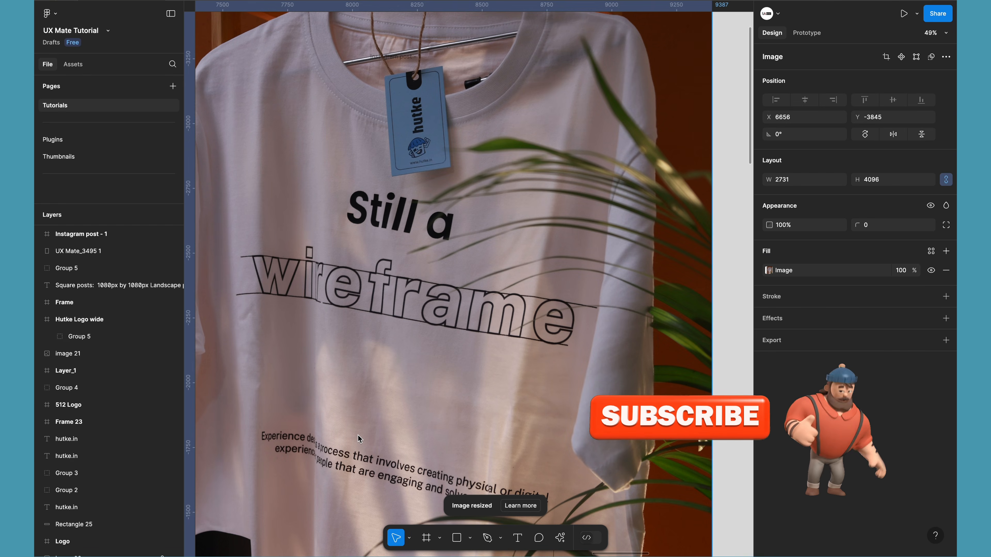
{"action": "scroll", "coordinate": [409, 265], "scroll_direction": "down", "scroll_amount": 5}
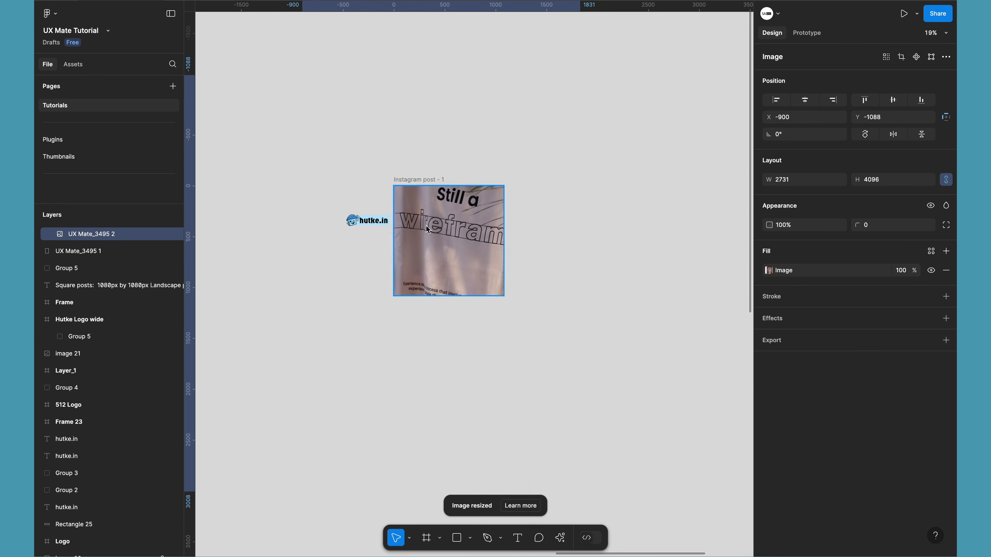
{"action": "scroll", "coordinate": [426, 234], "scroll_direction": "up", "scroll_amount": 3}
{"action": "scroll", "coordinate": [425, 273], "scroll_direction": "down", "scroll_amount": 5}
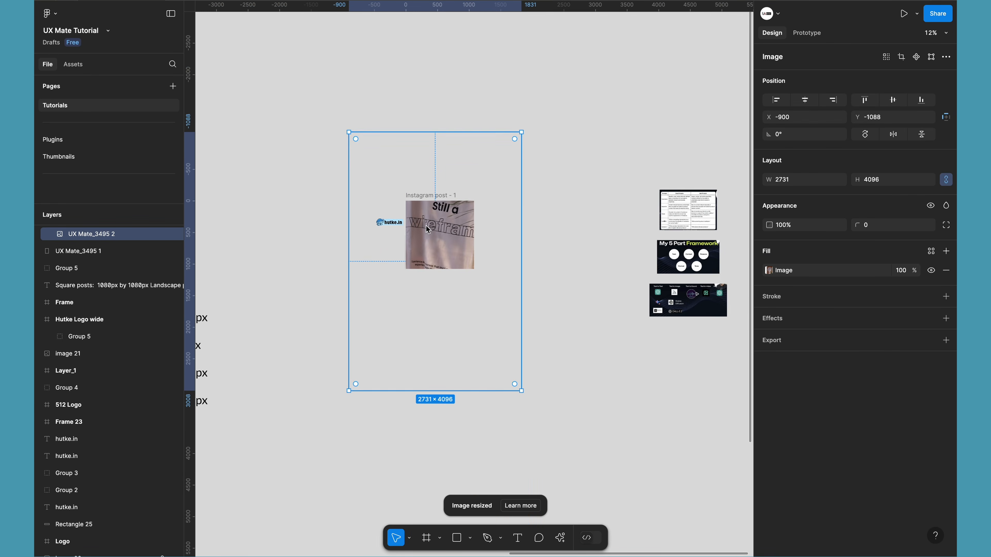
{"action": "left_click_drag", "start_coordinate": [426, 314], "coordinate": [426, 338]}
- Scale the T-shirt photo down proportionally to about 967 × 1450
{"action": "scroll", "coordinate": [426, 331], "scroll_direction": "up", "scroll_amount": 5}
{"action": "scroll", "coordinate": [426, 331], "scroll_direction": "down", "scroll_amount": 2}
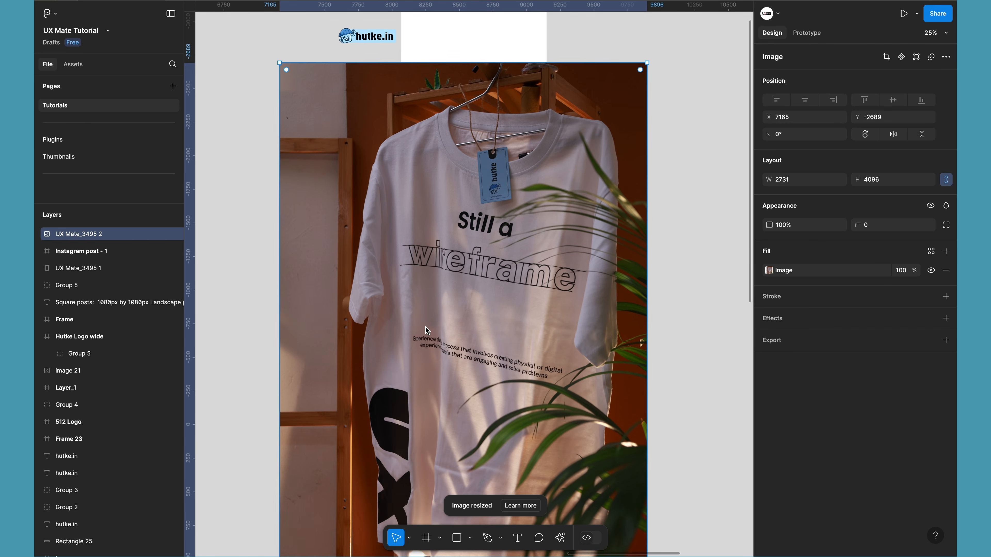
{"action": "scroll", "coordinate": [577, 378], "scroll_direction": "down", "scroll_amount": 2}
{"action": "scroll", "coordinate": [568, 474], "scroll_direction": "down", "scroll_amount": 3}
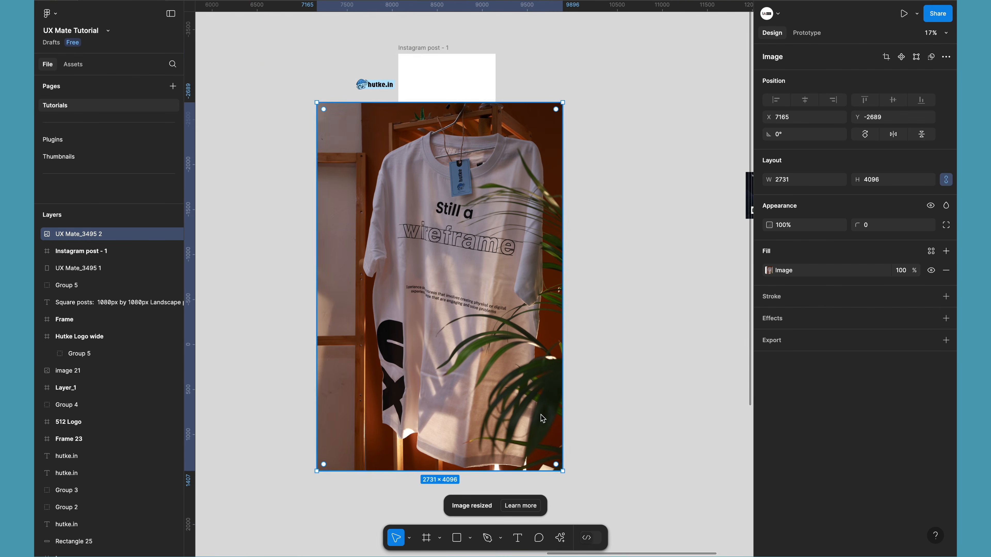
{"action": "left_click_drag", "start_coordinate": [567, 474], "coordinate": [403, 232]}
- Adjust the T-shirt photo's fill: raise exposure strongly, raise contrast, saturation and temperature slightly, and lower highlights and shadows
{"action": "scroll", "coordinate": [351, 233], "scroll_direction": "up", "scroll_amount": 2}
{"action": "scroll", "coordinate": [351, 232], "scroll_direction": "up", "scroll_amount": 5}
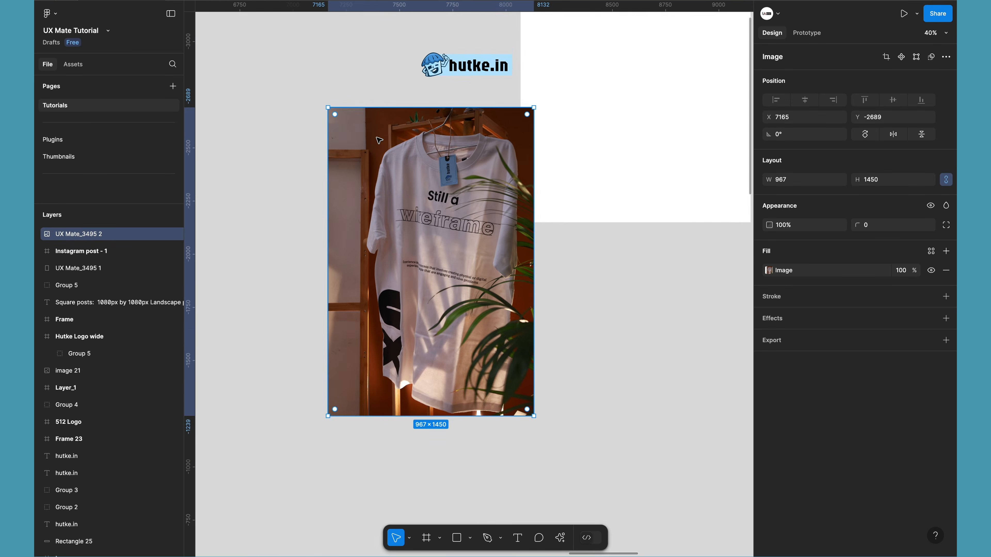
{"action": "scroll", "coordinate": [378, 140], "scroll_direction": "down", "scroll_amount": 2}
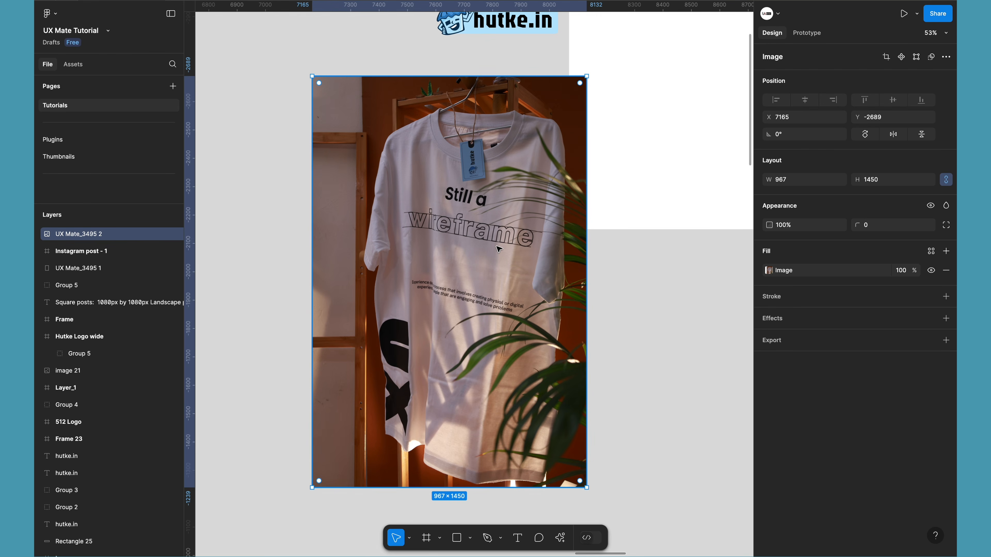
{"action": "left_click", "coordinate": [769, 270]}
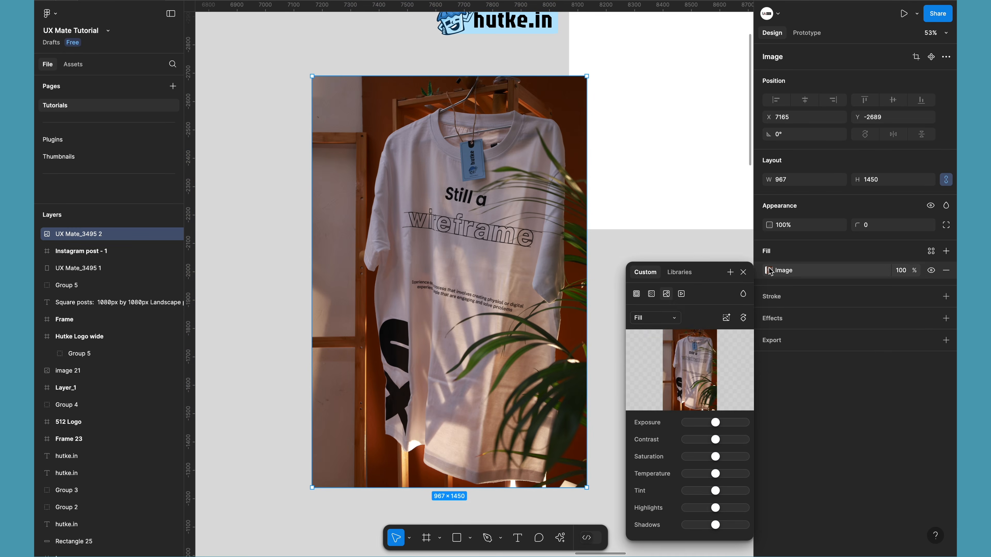
{"action": "mouse_move", "coordinate": [716, 424]}
{"action": "left_mouse_down"}
{"action": "mouse_move", "coordinate": [724, 423]}
{"action": "mouse_move", "coordinate": [717, 457]}
{"action": "mouse_move", "coordinate": [727, 423]}
{"action": "left_mouse_up"}
{"action": "left_click_drag", "start_coordinate": [715, 474], "coordinate": [717, 474]}
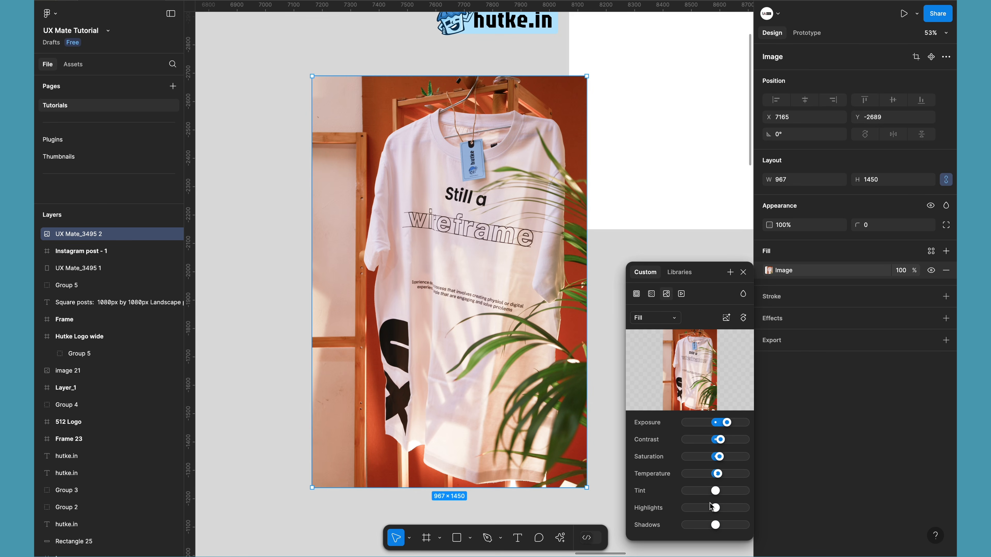
{"action": "left_click_drag", "start_coordinate": [715, 507], "coordinate": [701, 525]}
{"action": "left_click_drag", "start_coordinate": [729, 423], "coordinate": [731, 423]}
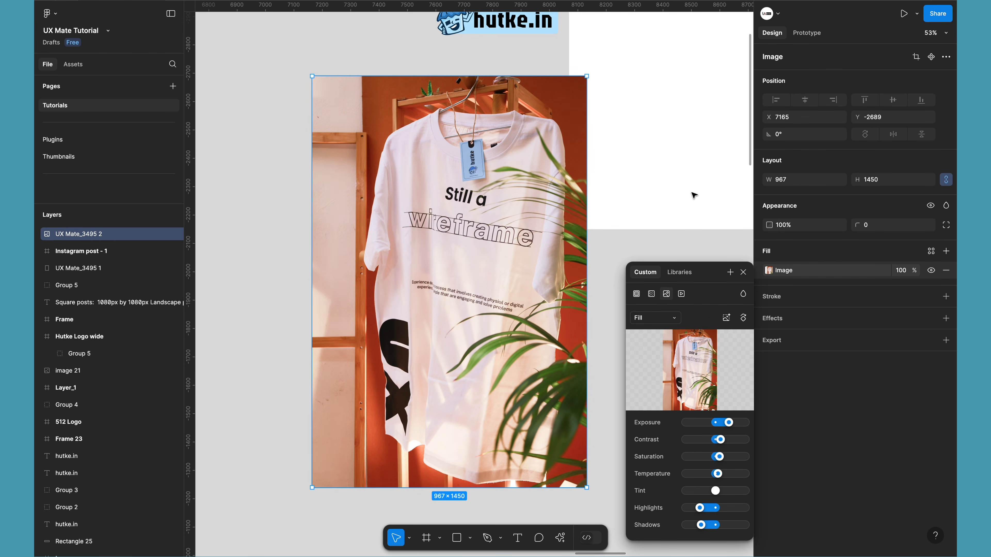
{"action": "left_click", "coordinate": [661, 169]}
{"action": "scroll", "coordinate": [621, 309], "scroll_direction": "down", "scroll_amount": 1}
{"action": "scroll", "coordinate": [622, 310], "scroll_direction": "right", "scroll_amount": 1}
{"action": "left_click", "coordinate": [621, 310]}
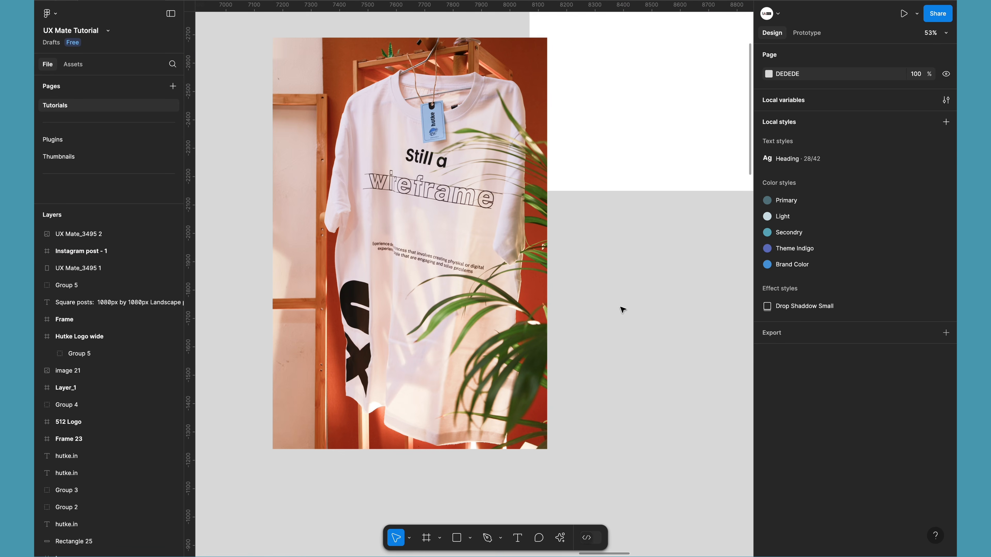
- Move the T-shirt photo to about X 6962, Y -2724, clear of the Instagram post frame, and deselect it
{"action": "scroll", "coordinate": [621, 310], "scroll_direction": "right", "scroll_amount": 1}
{"action": "scroll", "coordinate": [620, 310], "scroll_direction": "up", "scroll_amount": 2}
{"action": "scroll", "coordinate": [620, 310], "scroll_direction": "right", "scroll_amount": 1}
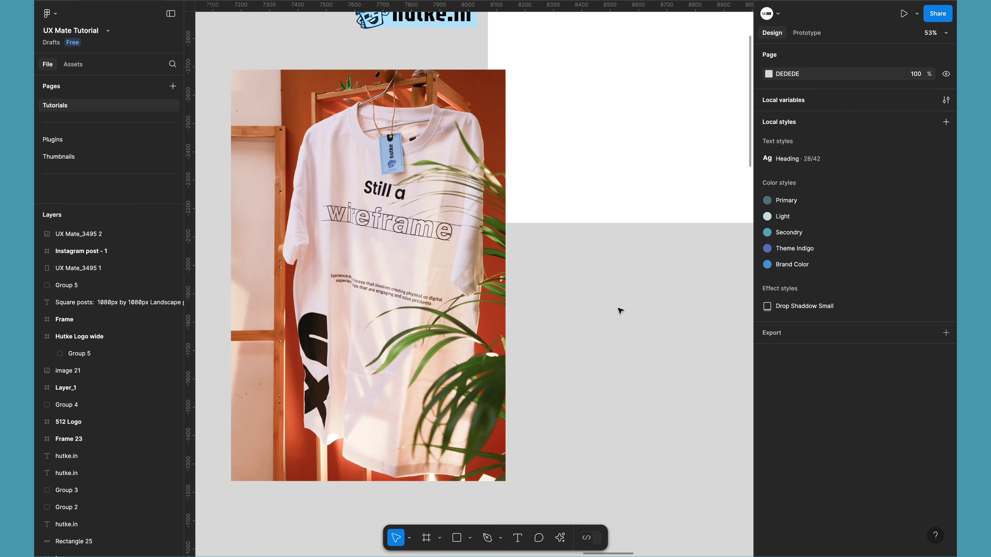
{"action": "scroll", "coordinate": [534, 312], "scroll_direction": "down", "scroll_amount": 3}
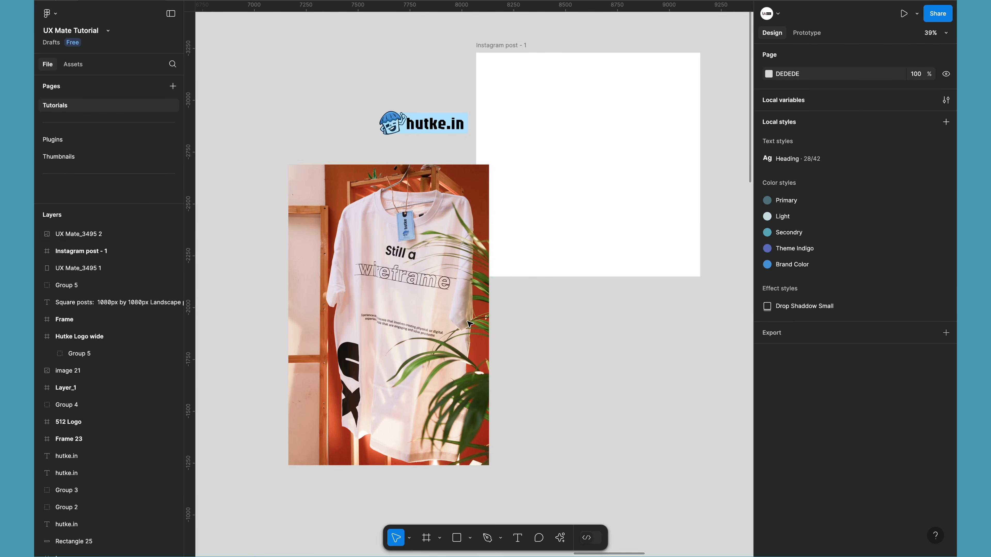
{"action": "left_click", "coordinate": [469, 324]}
{"action": "left_click_drag", "start_coordinate": [383, 300], "coordinate": [341, 293]}
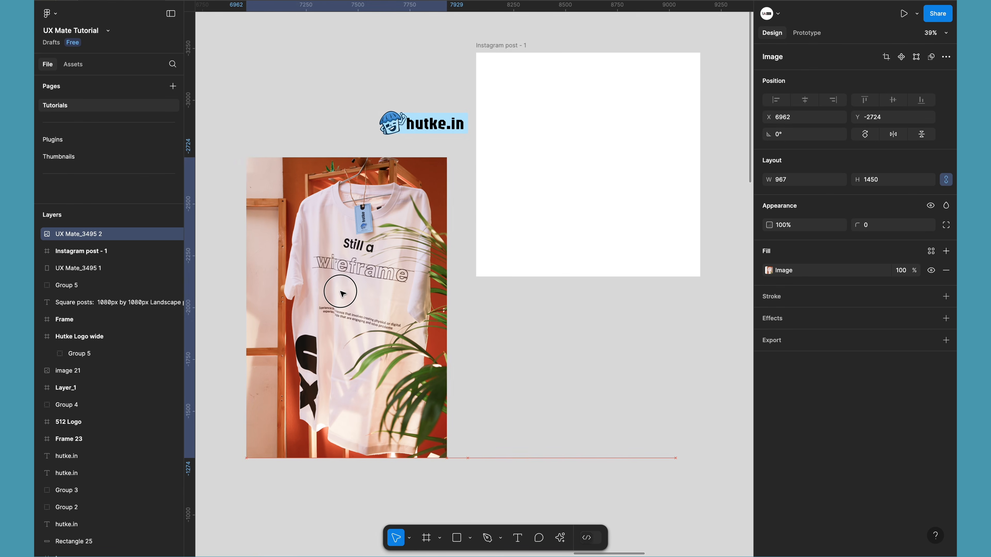
{"action": "left_click", "coordinate": [555, 333]}
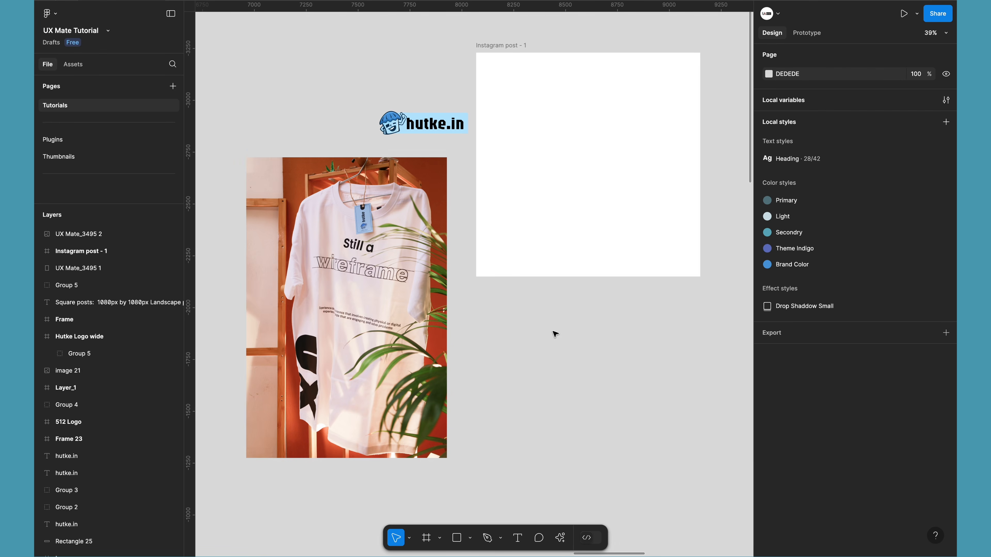
- Find and run the Unsplash plugin, and search its library for "tshirt"
{"action": "left_click", "coordinate": [559, 537]}
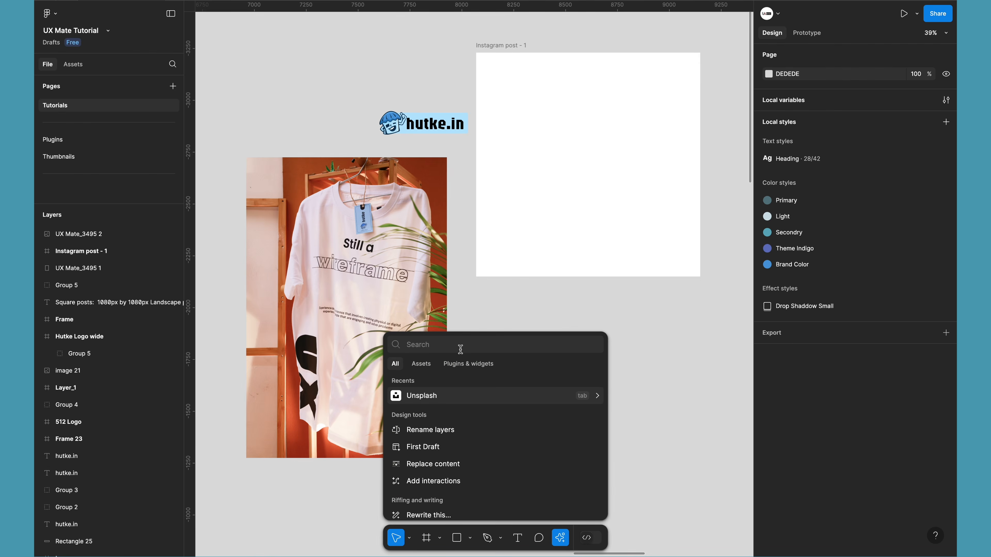
{"action": "left_click", "coordinate": [467, 365]}
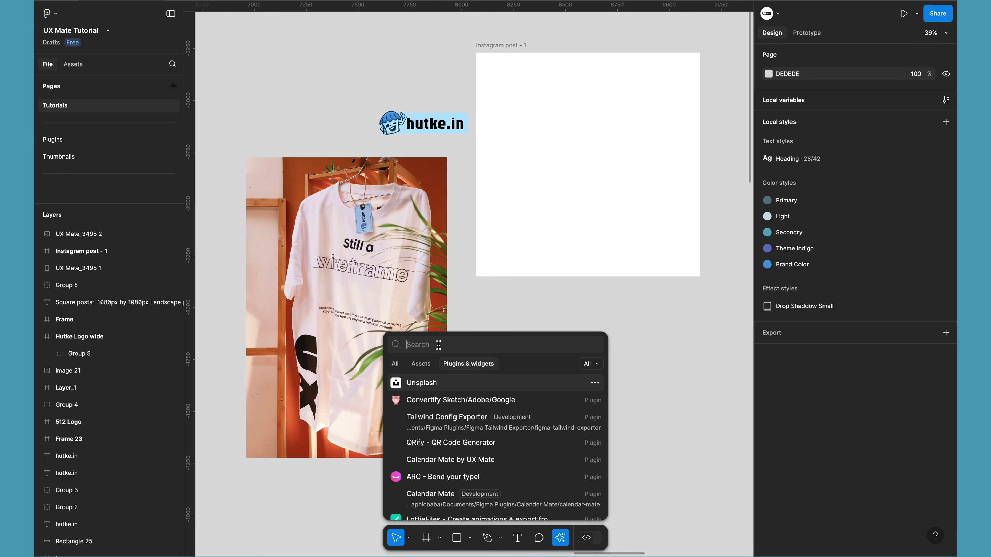
{"action": "type", "text": "uns"}
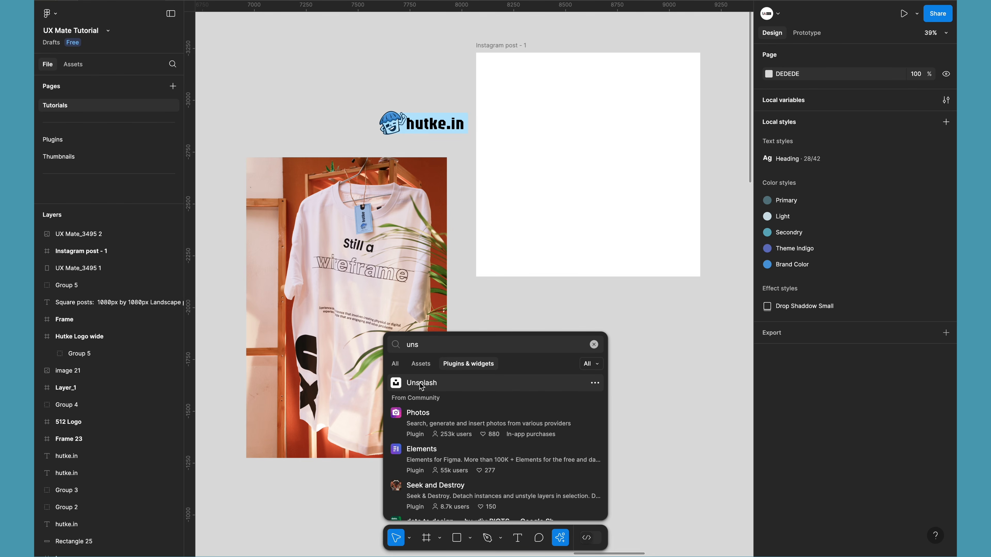
{"action": "left_click", "coordinate": [421, 383]}
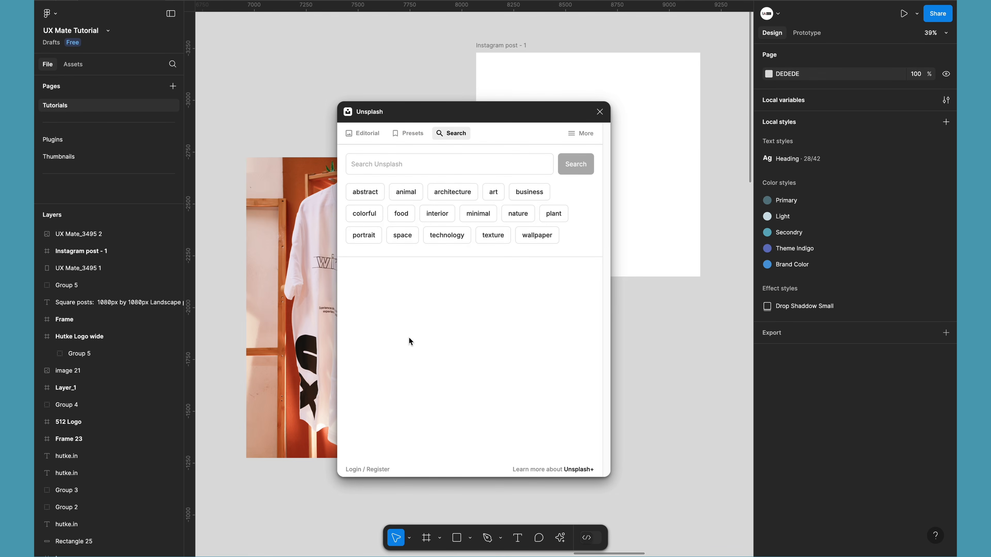
{"action": "left_click", "coordinate": [417, 163]}
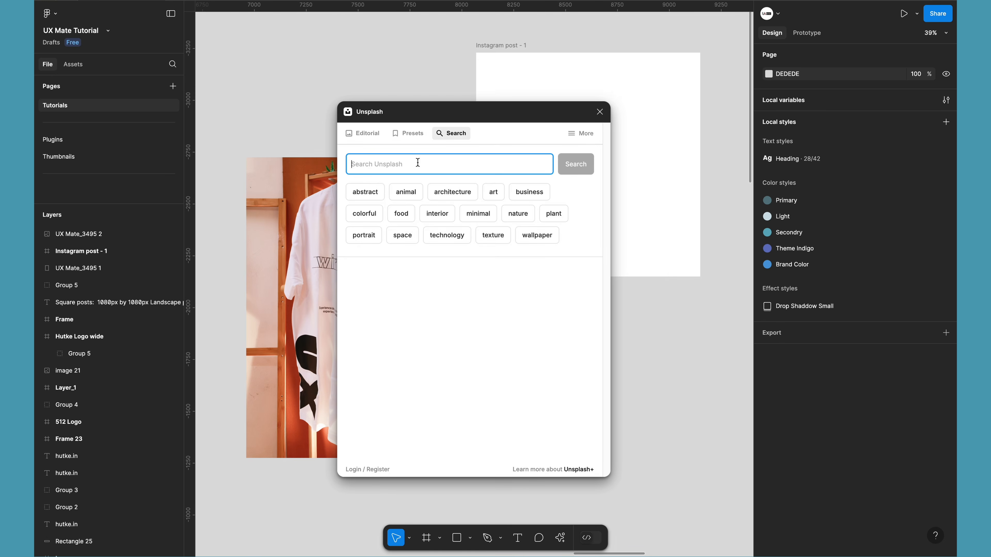
{"action": "type", "text": "tshirt"}
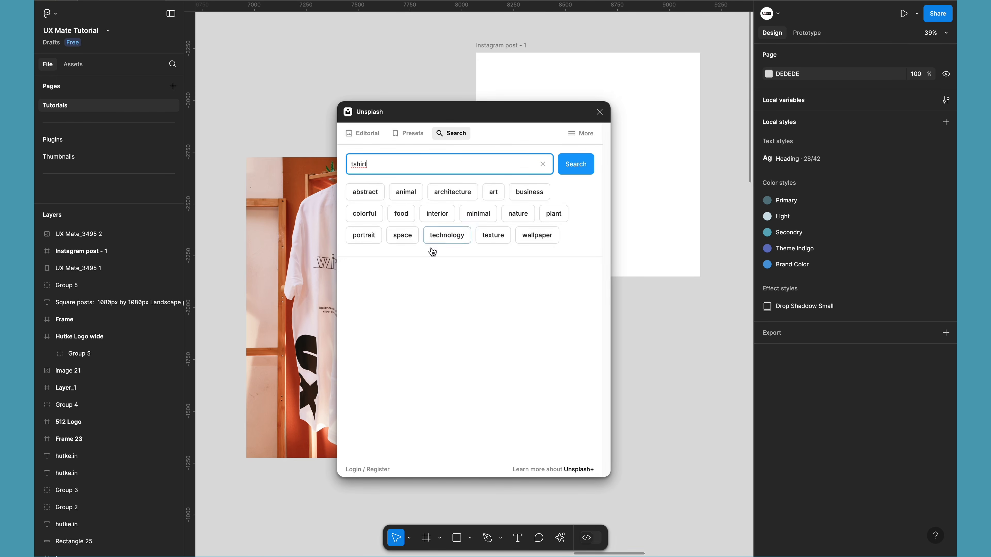
{"action": "left_click", "coordinate": [575, 164]}
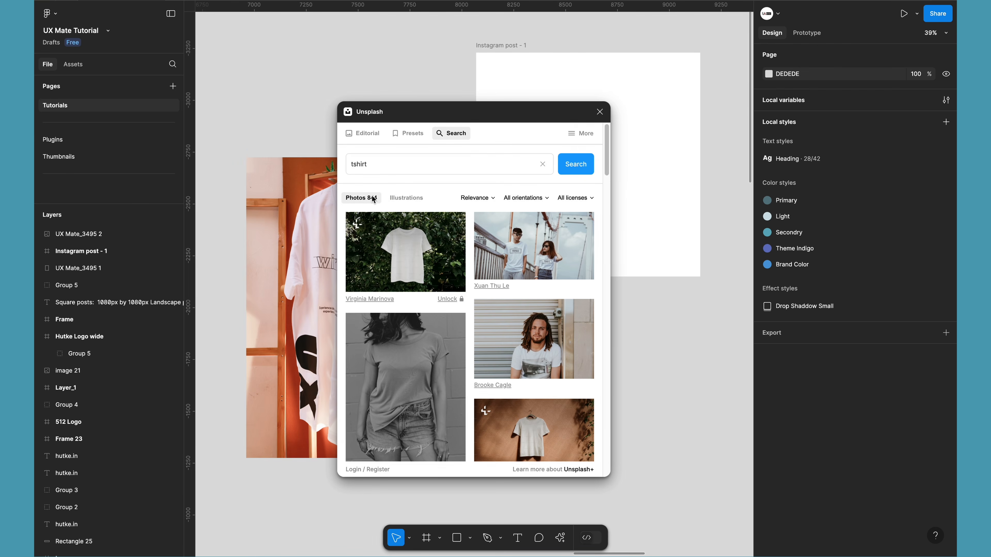
- Browse the illustration results for the "tshirt" search in the Unsplash plugin
{"action": "left_click", "coordinate": [401, 199]}
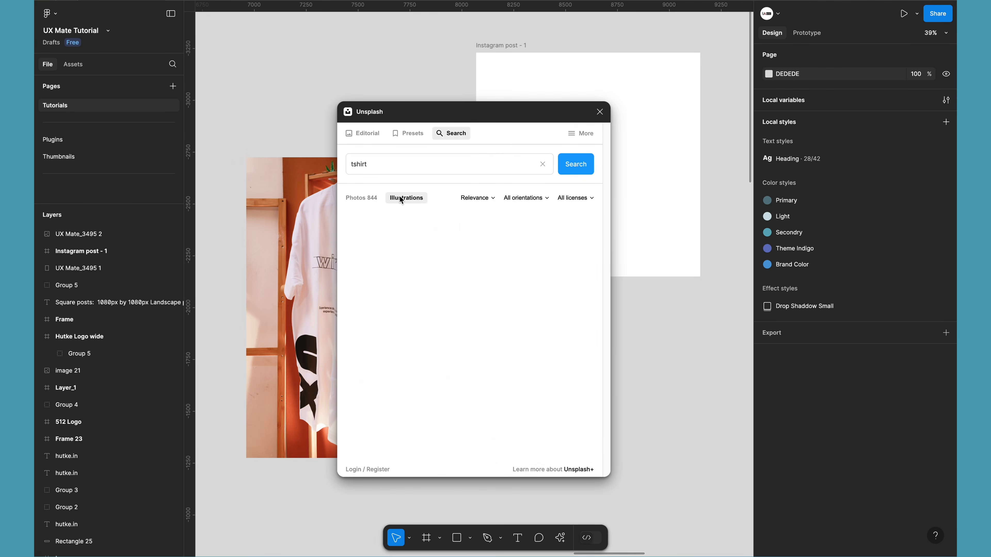
{"action": "scroll", "coordinate": [421, 351], "scroll_direction": "down", "scroll_amount": 3}
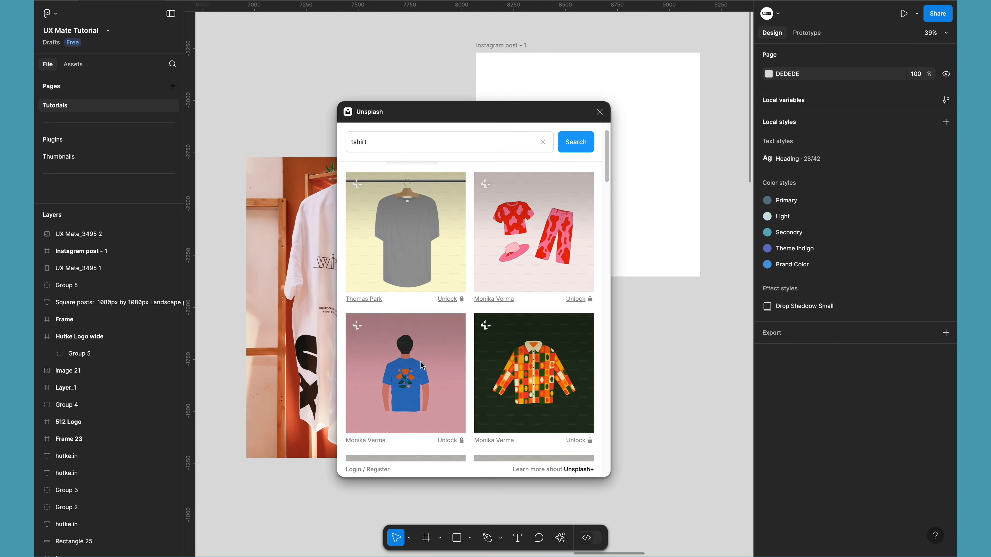
{"action": "scroll", "coordinate": [421, 366], "scroll_direction": "down", "scroll_amount": 5}
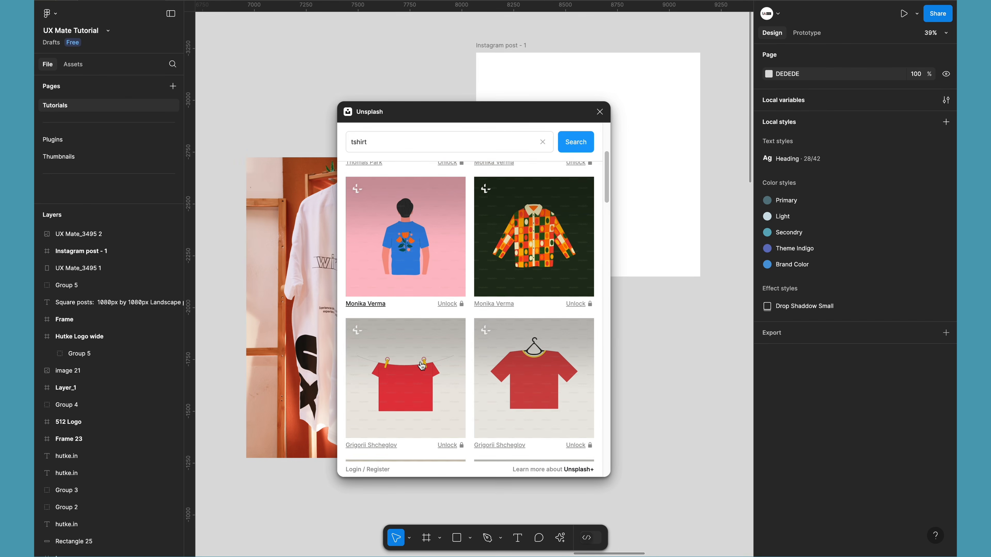
{"action": "scroll", "coordinate": [421, 366], "scroll_direction": "down", "scroll_amount": 4}
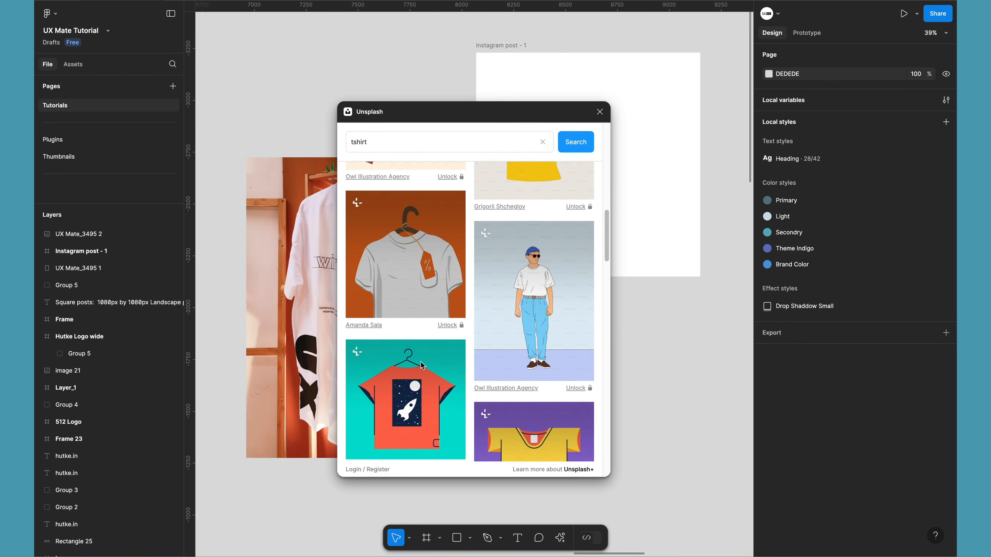
{"action": "scroll", "coordinate": [530, 269], "scroll_direction": "up", "scroll_amount": 3}
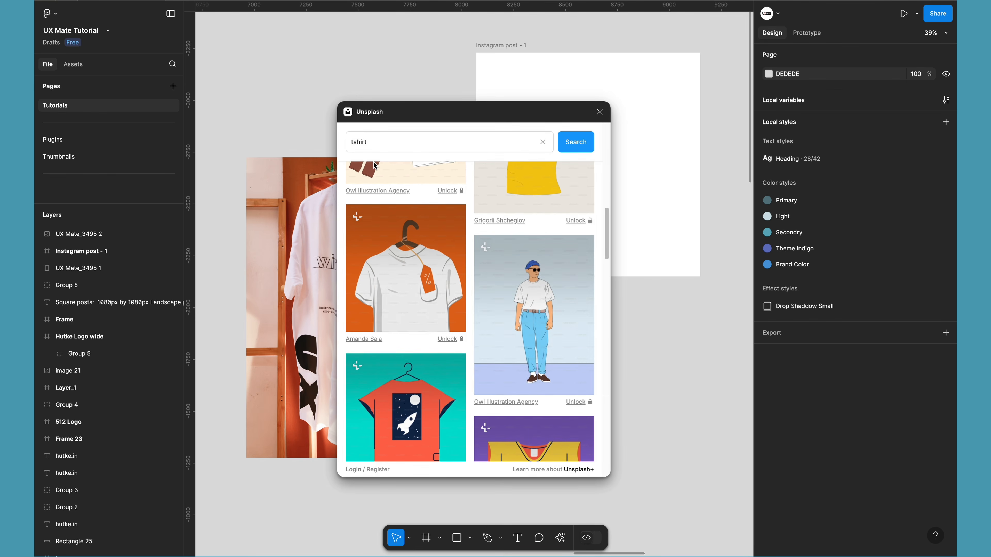
{"action": "scroll", "coordinate": [371, 172], "scroll_direction": "up", "scroll_amount": 10}
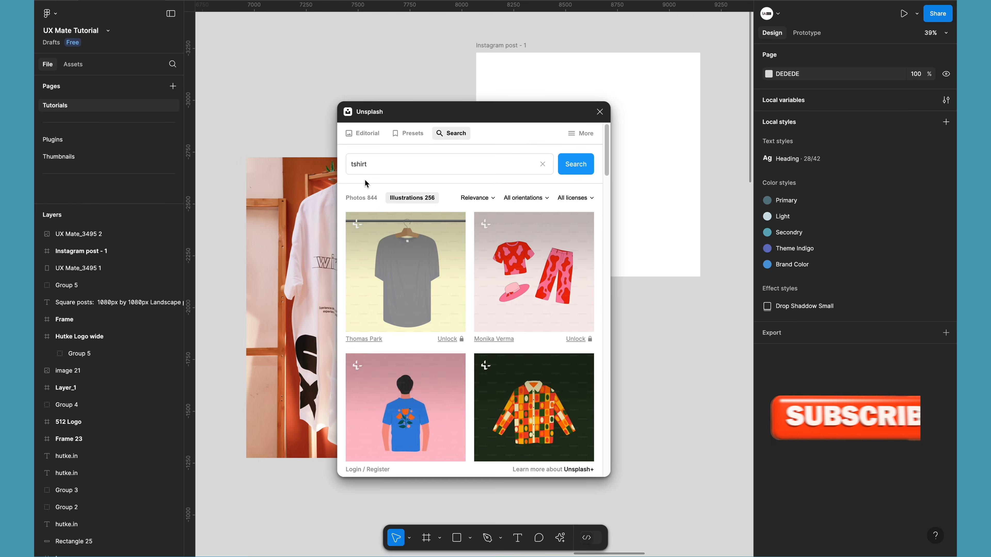
- Return to the photo results, check the sorting, orientation and license filters without changing them, and browse the T-shirt photos
{"action": "left_click", "coordinate": [361, 197]}
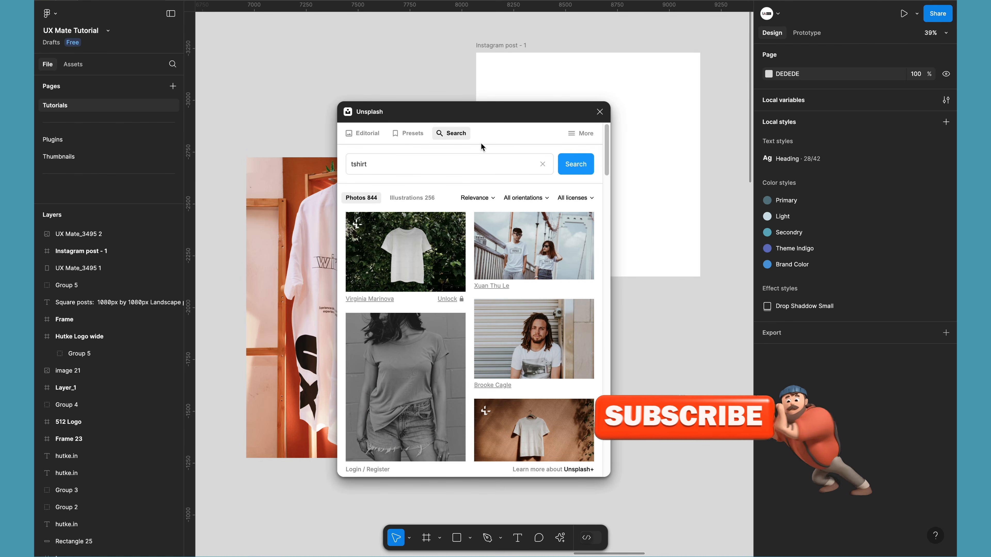
{"action": "left_click", "coordinate": [494, 199]}
{"action": "left_click", "coordinate": [531, 198]}
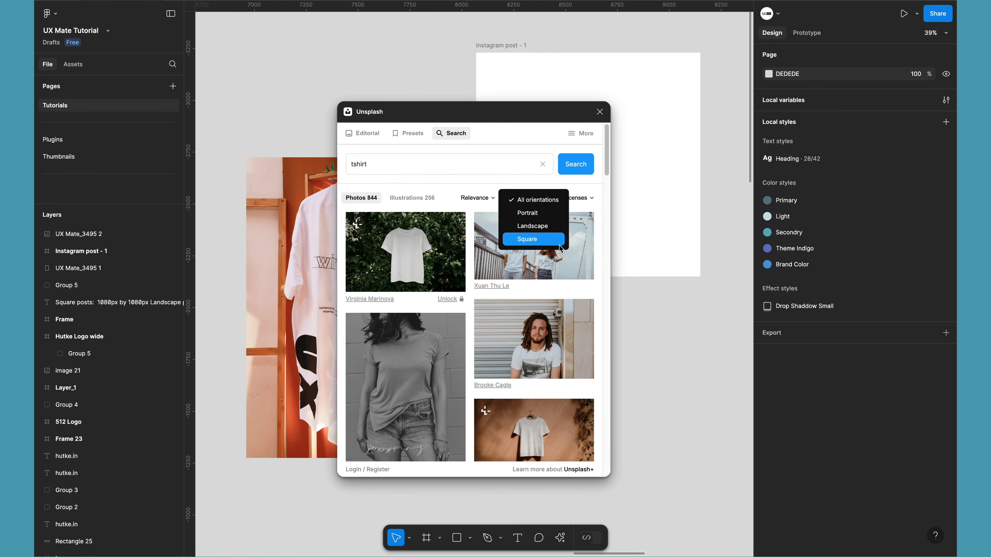
{"action": "left_click", "coordinate": [584, 209]}
{"action": "scroll", "coordinate": [411, 442], "scroll_direction": "down", "scroll_amount": 3}
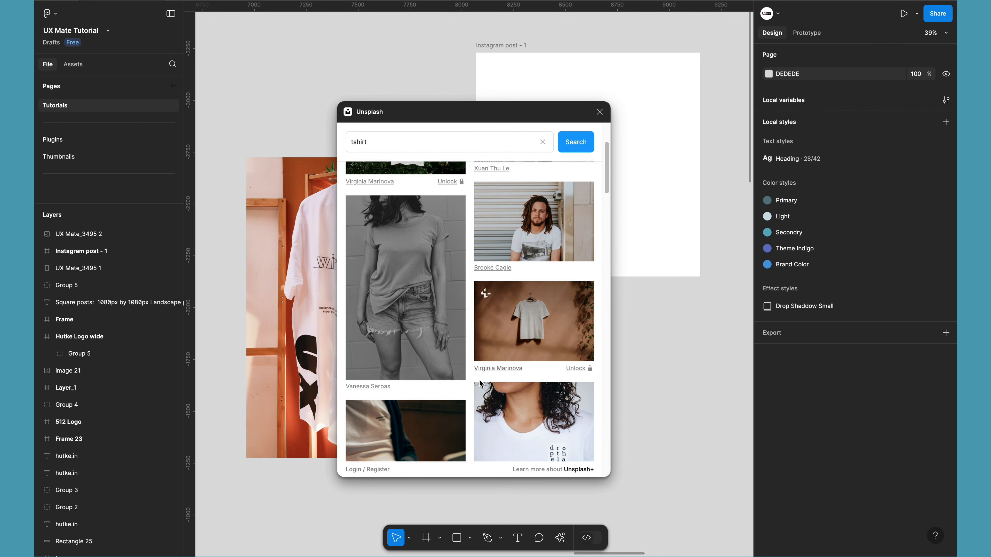
{"action": "scroll", "coordinate": [477, 386], "scroll_direction": "down", "scroll_amount": 3}
{"action": "scroll", "coordinate": [477, 386], "scroll_direction": "down", "scroll_amount": 10}
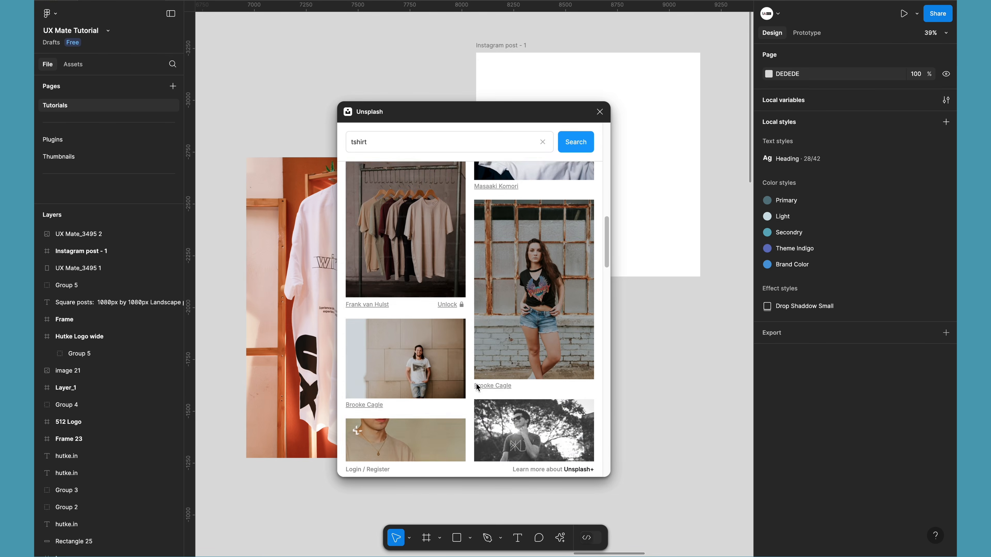
{"action": "scroll", "coordinate": [476, 386], "scroll_direction": "down", "scroll_amount": 10}
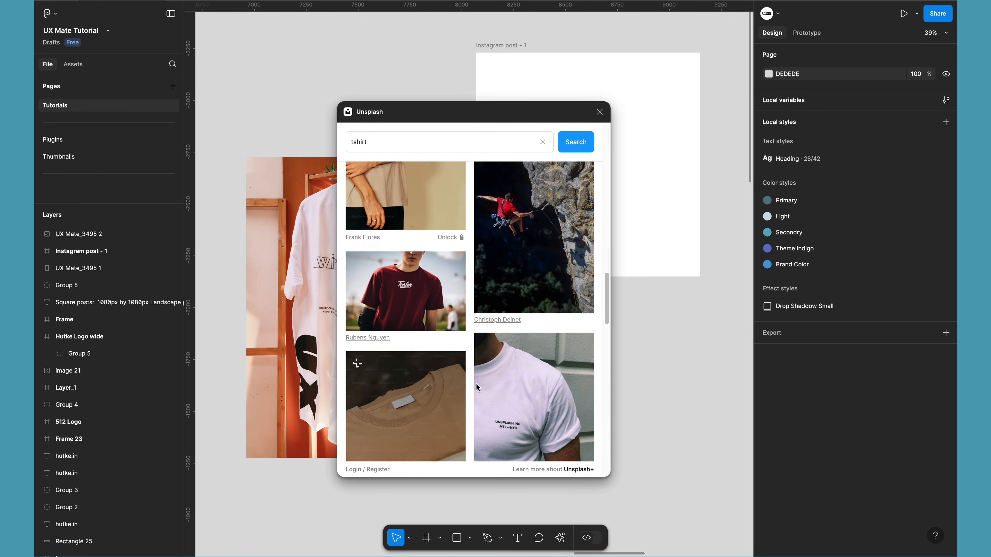
{"action": "scroll", "coordinate": [476, 386], "scroll_direction": "down", "scroll_amount": 10}
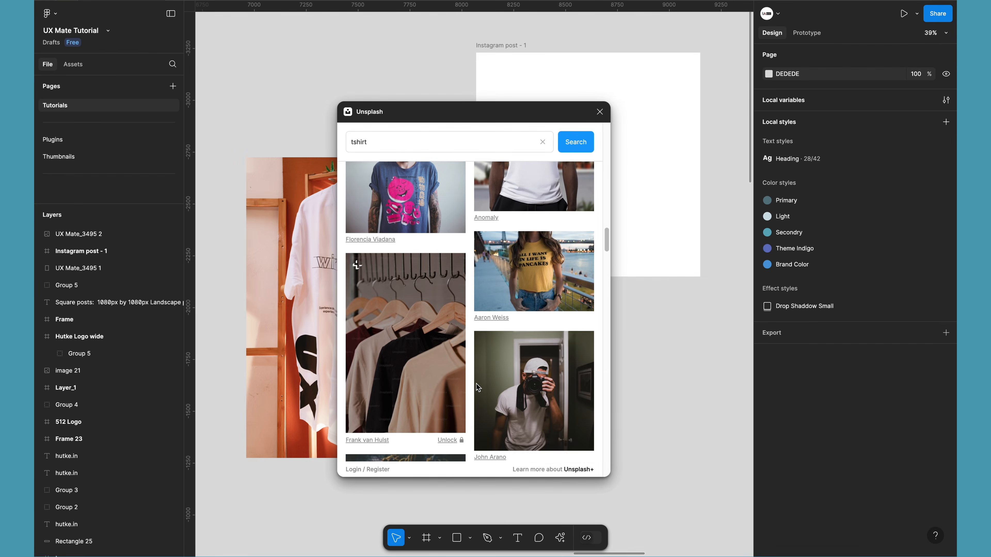
{"action": "scroll", "coordinate": [477, 386], "scroll_direction": "up", "scroll_amount": 15}
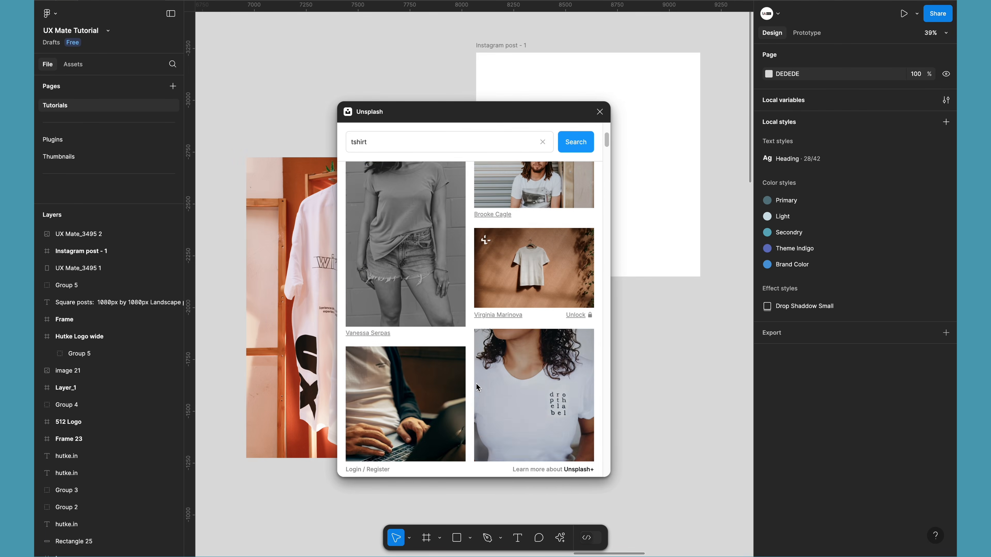
- Insert two copies of the grey photo of a woman in a T-shirt and denim shorts onto the canvas and close Unsplash
{"action": "left_click", "coordinate": [402, 324]}
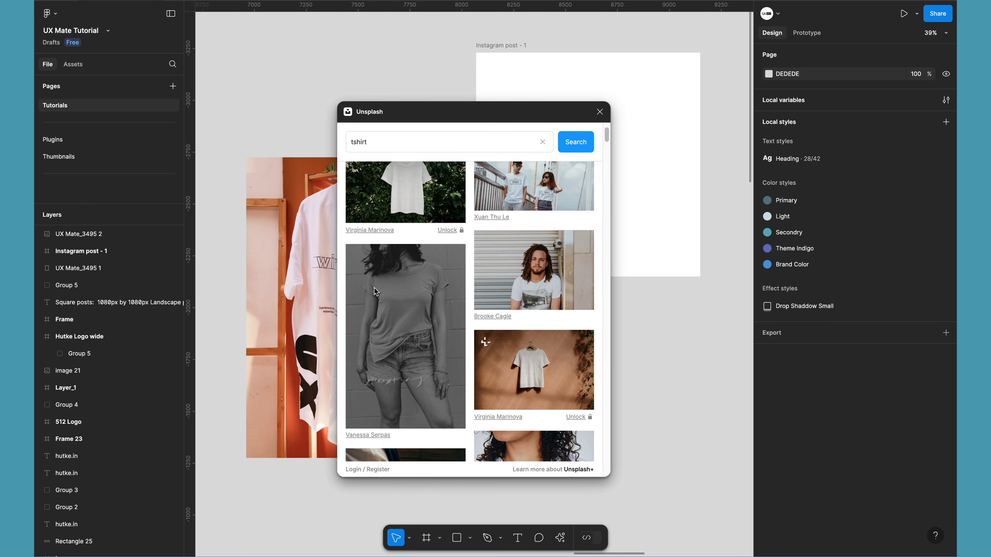
{"action": "left_click_drag", "start_coordinate": [374, 305], "coordinate": [648, 393]}
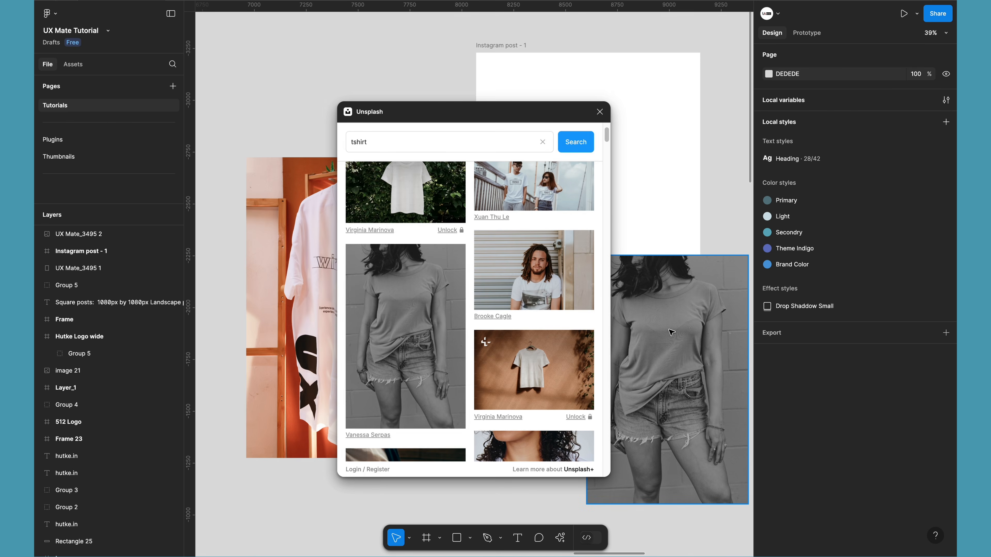
{"action": "left_click", "coordinate": [599, 112]}
- Delete the lower copy of the Unsplash photo and move the other beside the Instagram post frame, at about X 9291, Y -3225
{"action": "left_click", "coordinate": [649, 314]}
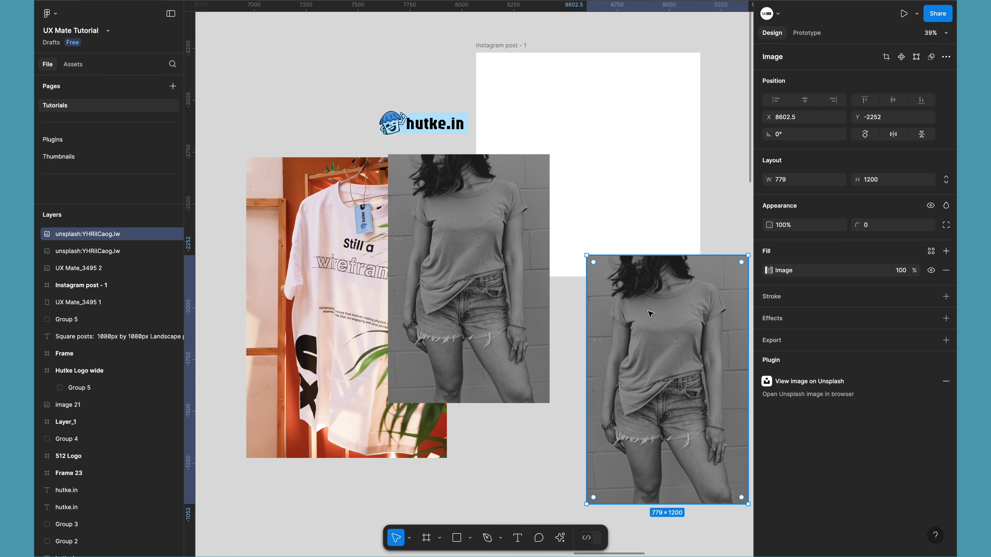
{"action": "key", "text": "Delete"}
{"action": "scroll", "coordinate": [405, 195], "scroll_direction": "down", "scroll_amount": 5}
{"action": "left_click_drag", "start_coordinate": [421, 244], "coordinate": [590, 199]}
{"action": "scroll", "coordinate": [591, 199], "scroll_direction": "up", "scroll_amount": 3}
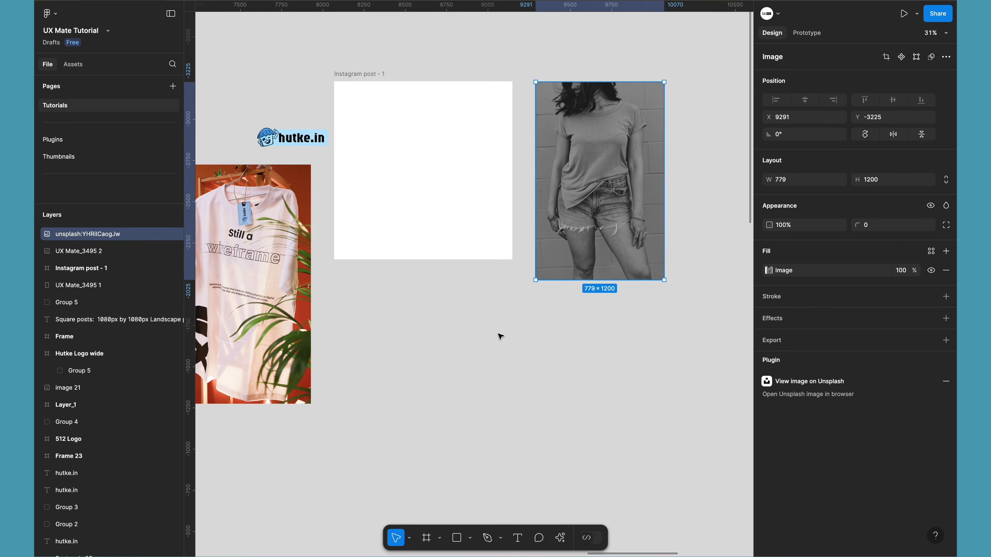
{"action": "scroll", "coordinate": [501, 337], "scroll_direction": "up", "scroll_amount": 1}
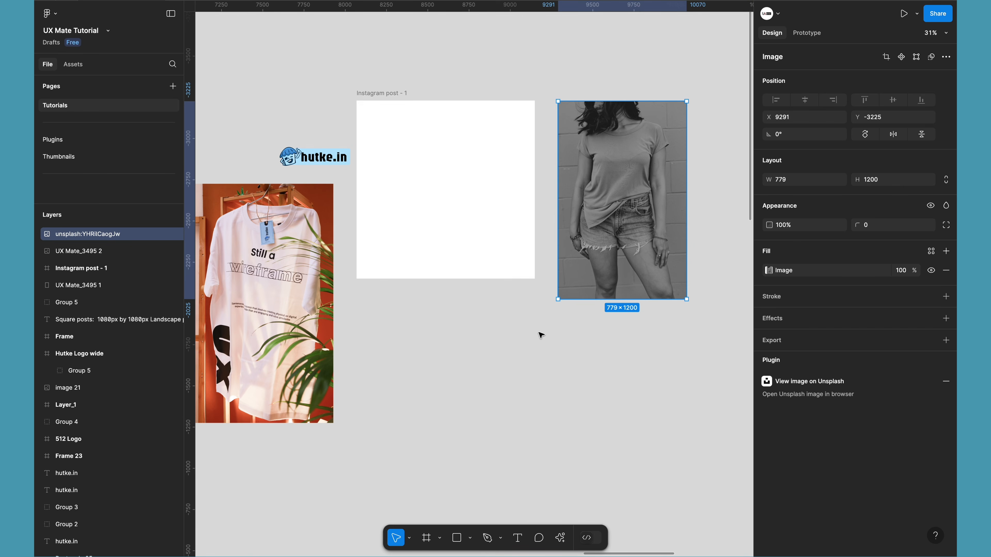
- Place the grey Unsplash photo in the Instagram post frame, scaled to about 698 × 1075 and aligned to the frame's right edge
{"action": "scroll", "coordinate": [476, 370], "scroll_direction": "left", "scroll_amount": 2}
{"action": "scroll", "coordinate": [477, 369], "scroll_direction": "down", "scroll_amount": 1}
{"action": "scroll", "coordinate": [476, 369], "scroll_direction": "right", "scroll_amount": 1}
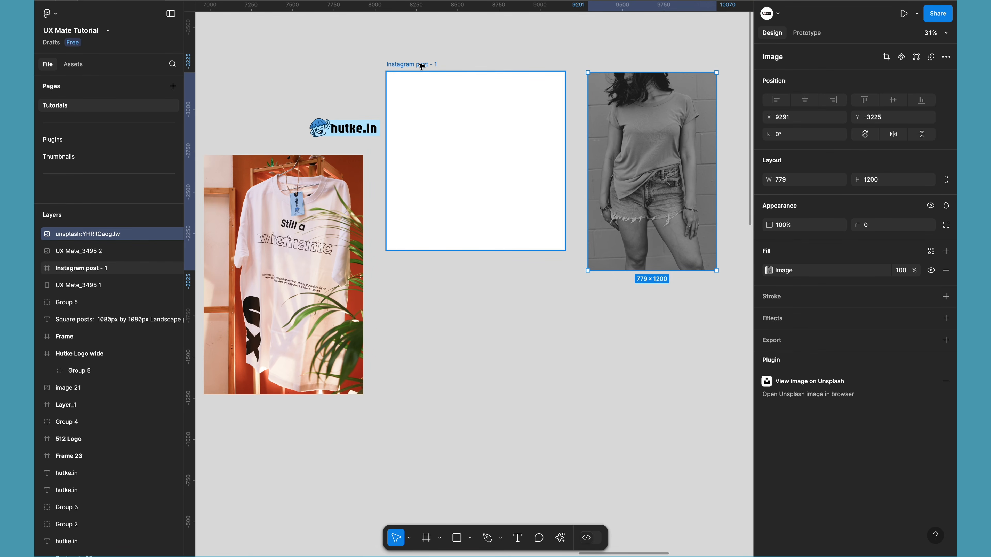
{"action": "left_click", "coordinate": [636, 114]}
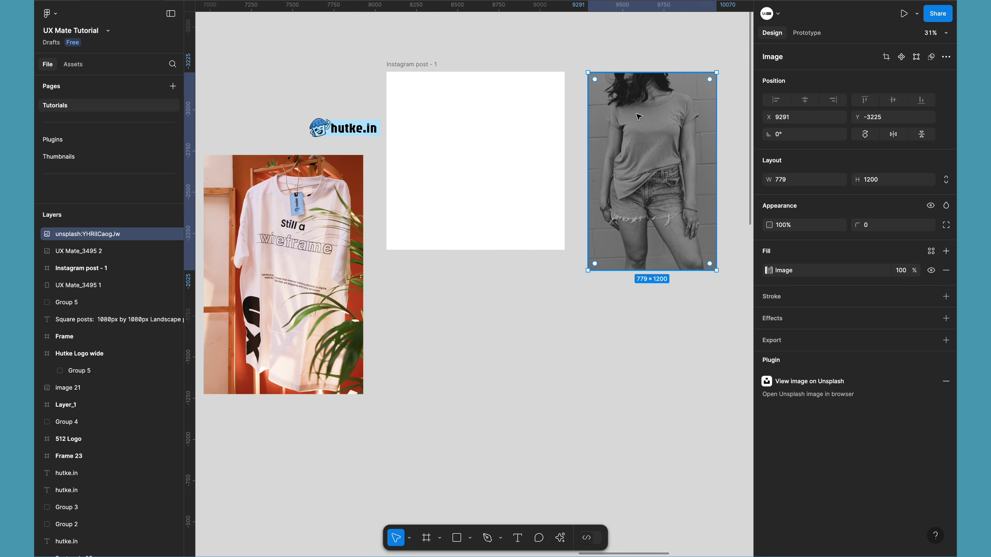
{"action": "left_click_drag", "start_coordinate": [665, 118], "coordinate": [499, 119]}
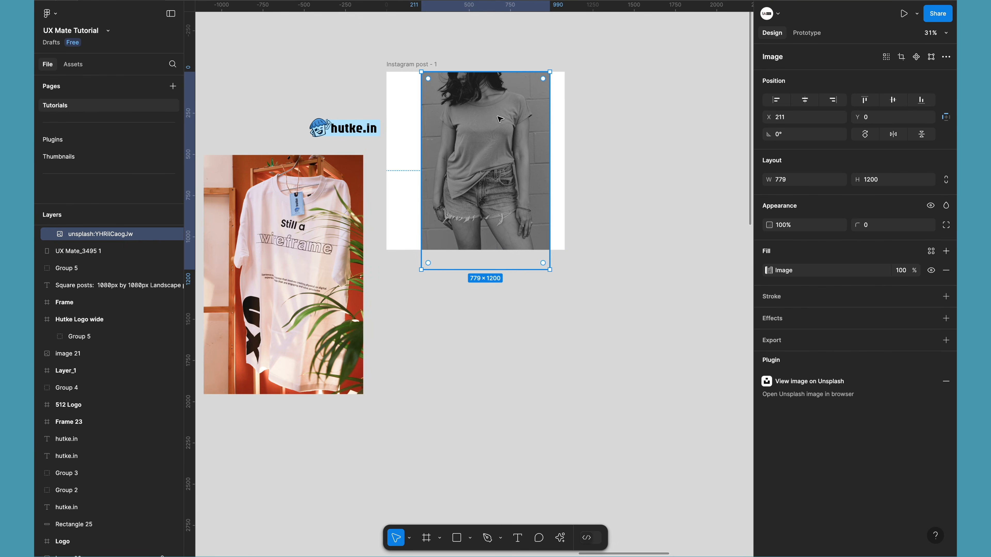
{"action": "left_click_drag", "start_coordinate": [421, 270], "coordinate": [435, 246]}
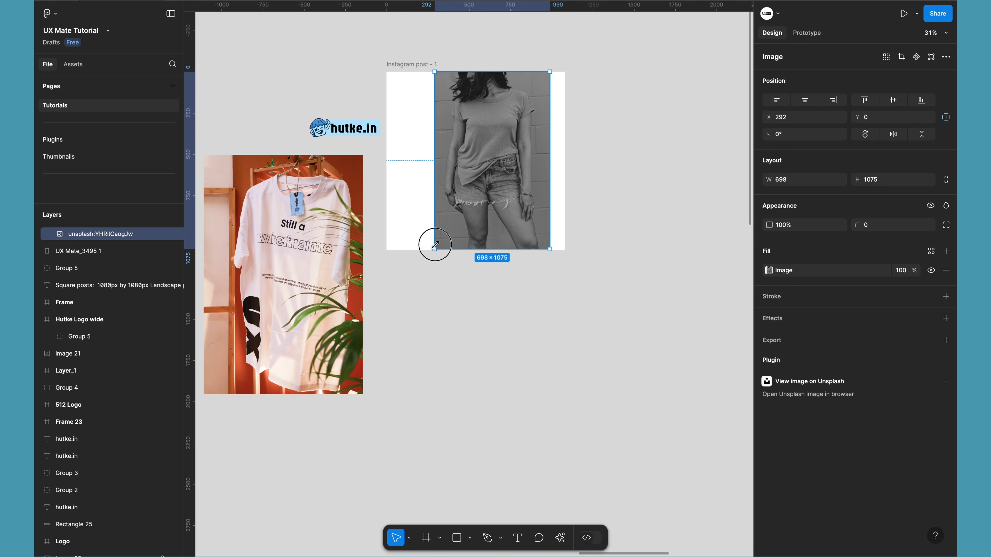
{"action": "key", "text": "alt+d"}
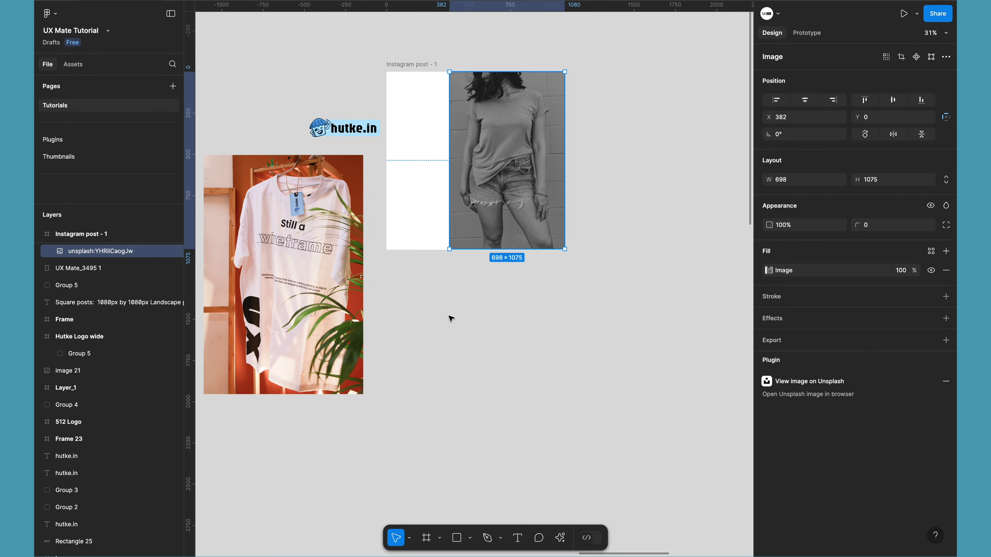
{"action": "left_click", "coordinate": [450, 318]}
{"action": "scroll", "coordinate": [450, 318], "scroll_direction": "up", "scroll_amount": 5}
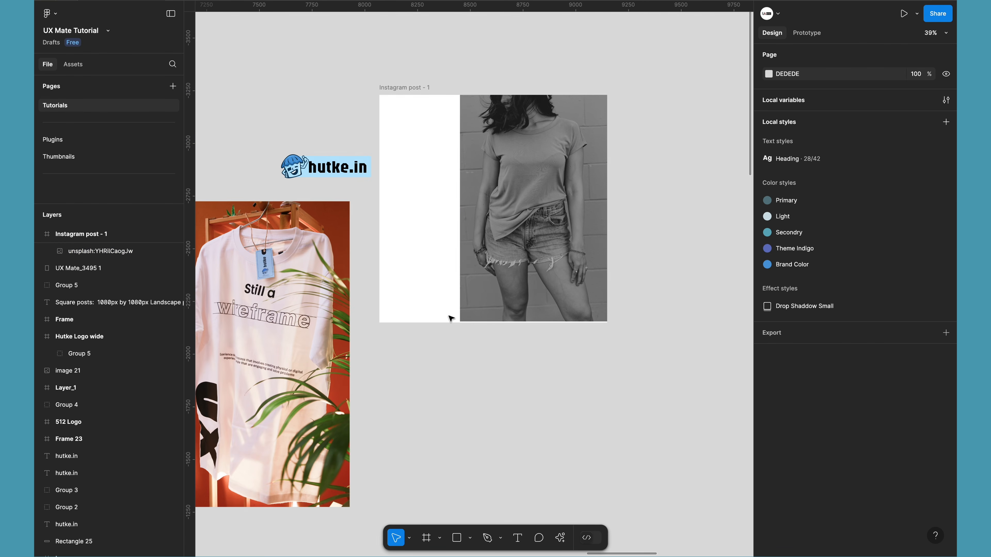
- Replace the grey photo in the frame with the T-shirt product photo, scaled to 720 × 1080 along the frame's right edge
{"action": "scroll", "coordinate": [450, 318], "scroll_direction": "down", "scroll_amount": 4}
{"action": "left_click_drag", "start_coordinate": [497, 232], "coordinate": [661, 222]}
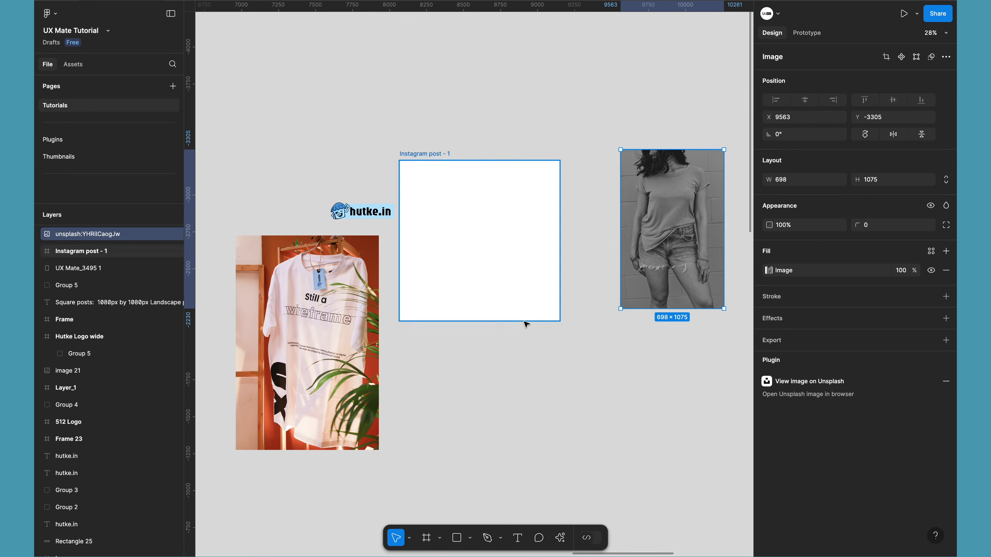
{"action": "scroll", "coordinate": [525, 324], "scroll_direction": "down", "scroll_amount": 4}
{"action": "left_click_drag", "start_coordinate": [331, 264], "coordinate": [509, 180]}
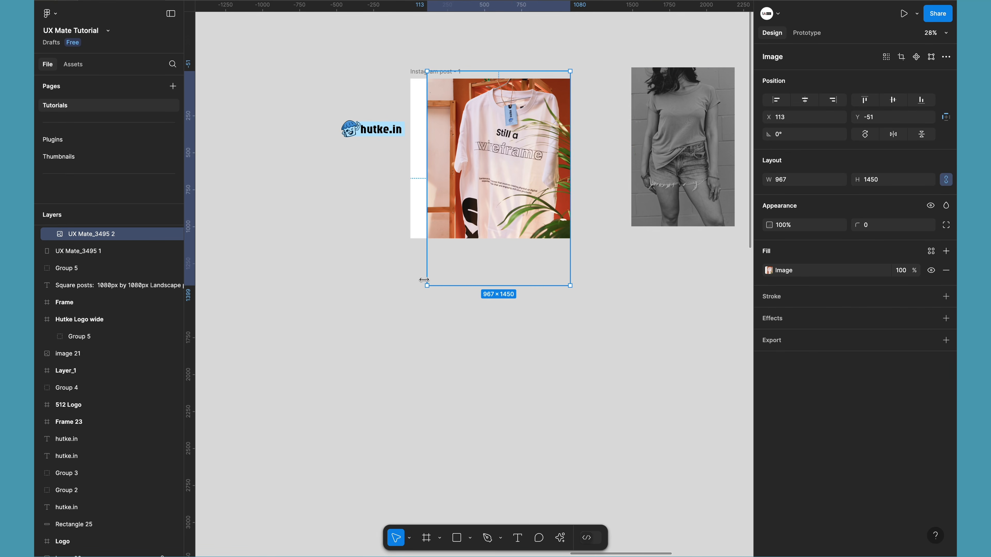
{"action": "left_click_drag", "start_coordinate": [425, 288], "coordinate": [458, 234]}
{"action": "left_click_drag", "start_coordinate": [458, 71], "coordinate": [464, 76]}
{"action": "left_click", "coordinate": [468, 343]}
{"action": "scroll", "coordinate": [469, 260], "scroll_direction": "up", "scroll_amount": 5}
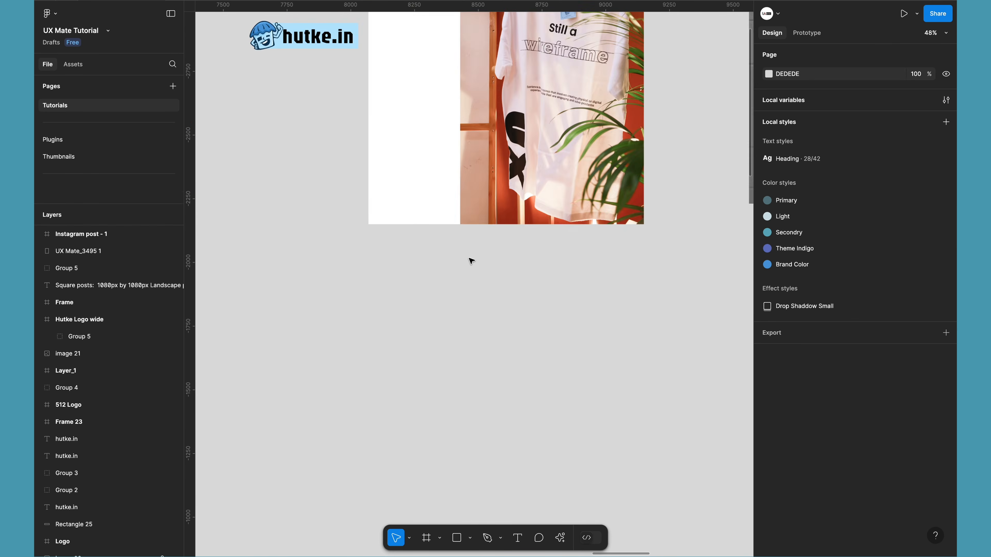
{"action": "scroll", "coordinate": [471, 261], "scroll_direction": "up", "scroll_amount": 3}
{"action": "scroll", "coordinate": [471, 260], "scroll_direction": "up", "scroll_amount": 1}
{"action": "scroll", "coordinate": [471, 261], "scroll_direction": "right", "scroll_amount": 1}
{"action": "mouse_move", "coordinate": [499, 220]}
{"action": "left_mouse_down"}
{"action": "mouse_move", "coordinate": [488, 220]}
{"action": "mouse_move", "coordinate": [499, 220]}
{"action": "left_mouse_up"}
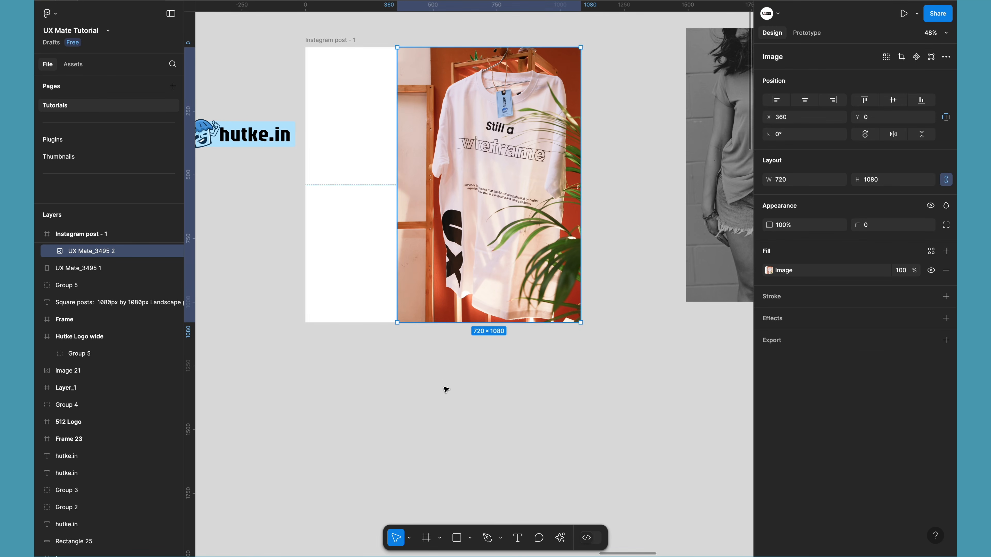
{"action": "left_click", "coordinate": [441, 400]}
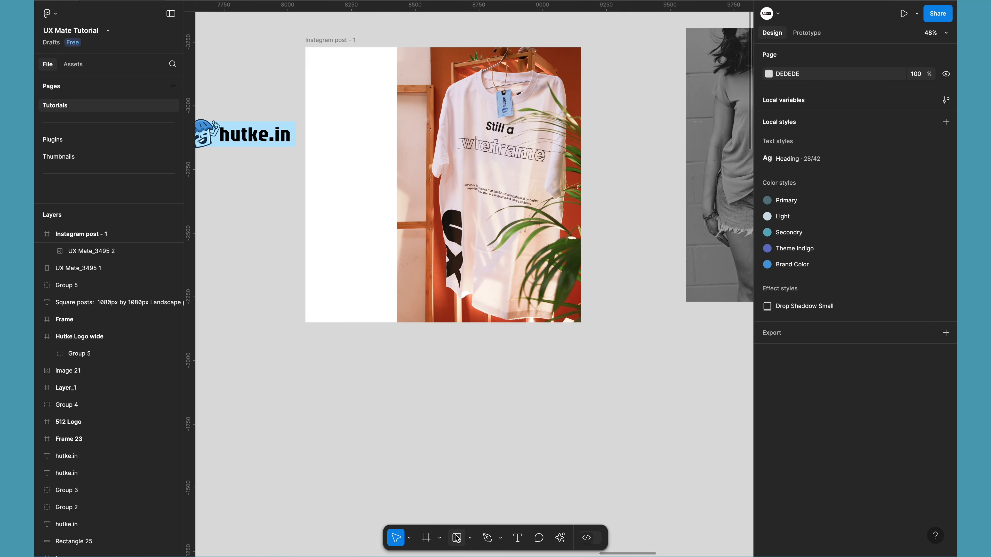
- Draw a rectangle overlapping the T-shirt photo's left side, adjusted to about 394 × 857 at X 90, Y 223, ending at the frame's bottom edge
{"action": "left_click", "coordinate": [471, 538]}
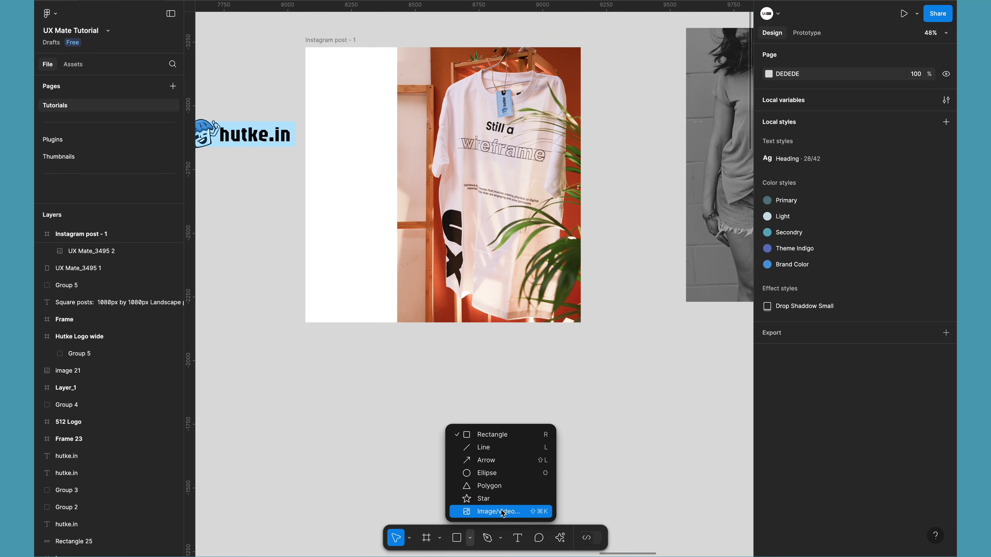
{"action": "left_click", "coordinate": [502, 439]}
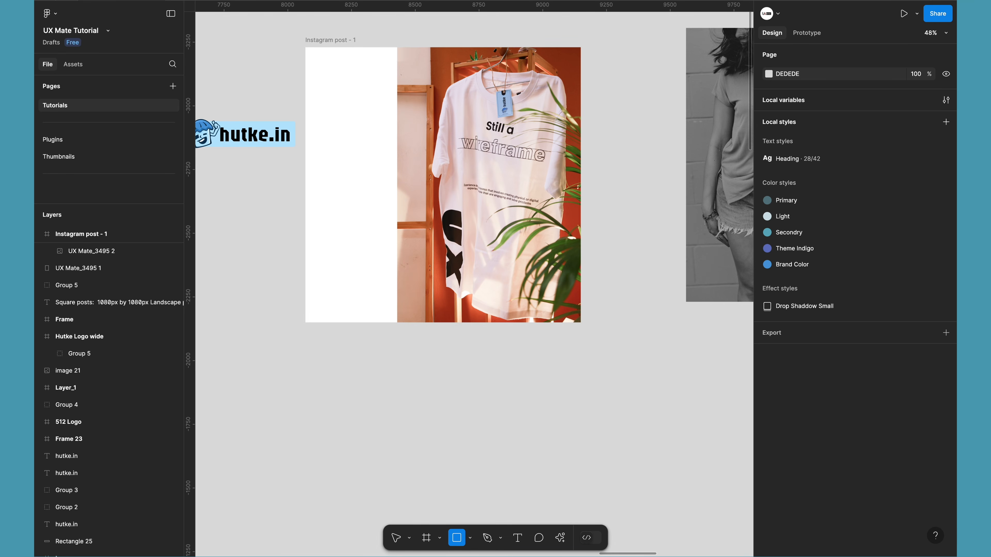
{"action": "left_click_drag", "start_coordinate": [353, 48], "coordinate": [429, 323]}
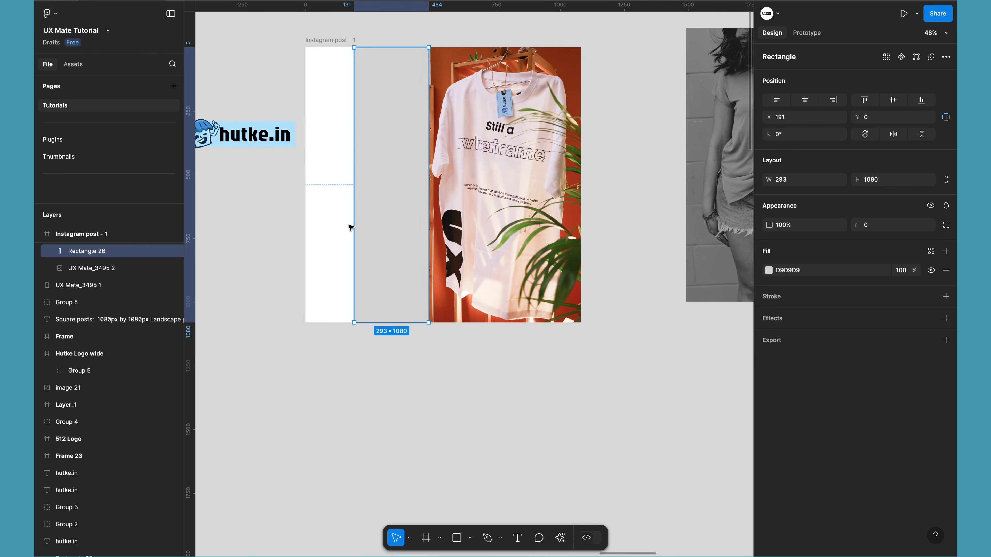
{"action": "left_click_drag", "start_coordinate": [353, 223], "coordinate": [340, 223]}
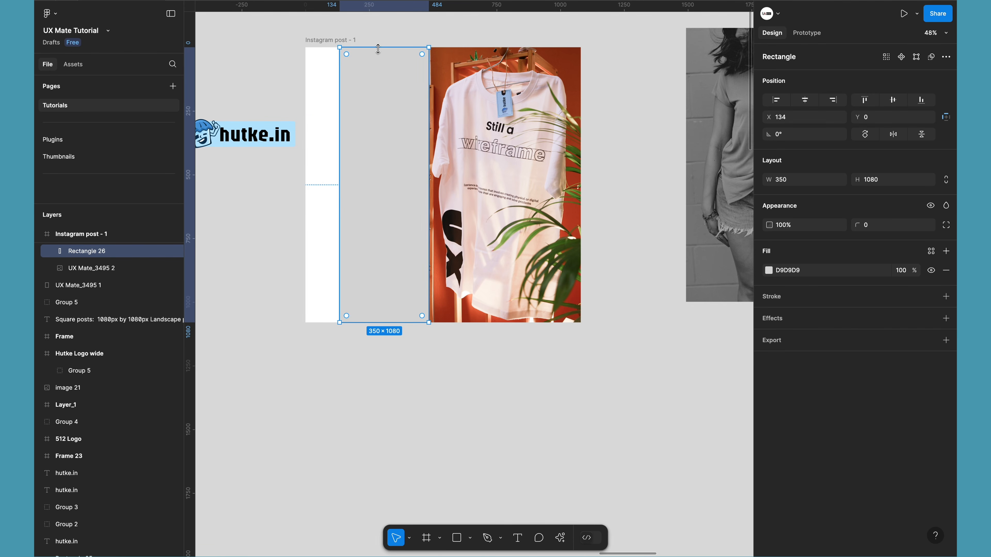
{"action": "left_click_drag", "start_coordinate": [377, 47], "coordinate": [378, 104]}
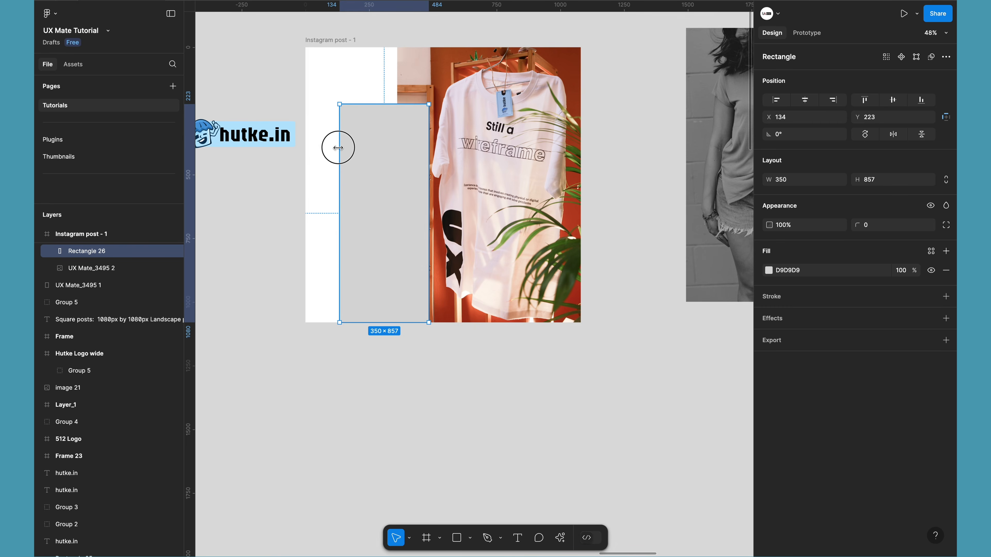
{"action": "left_click_drag", "start_coordinate": [339, 149], "coordinate": [328, 148]}
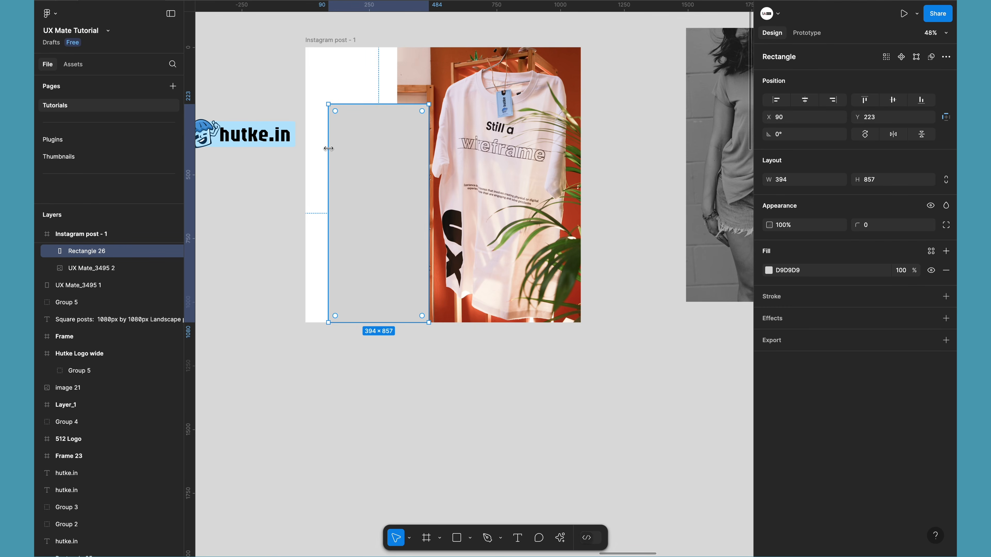
- Fill the new rectangle with the Brand Color style
{"action": "scroll", "coordinate": [328, 148], "scroll_direction": "left", "scroll_amount": 1}
{"action": "scroll", "coordinate": [329, 149], "scroll_direction": "up", "scroll_amount": 1}
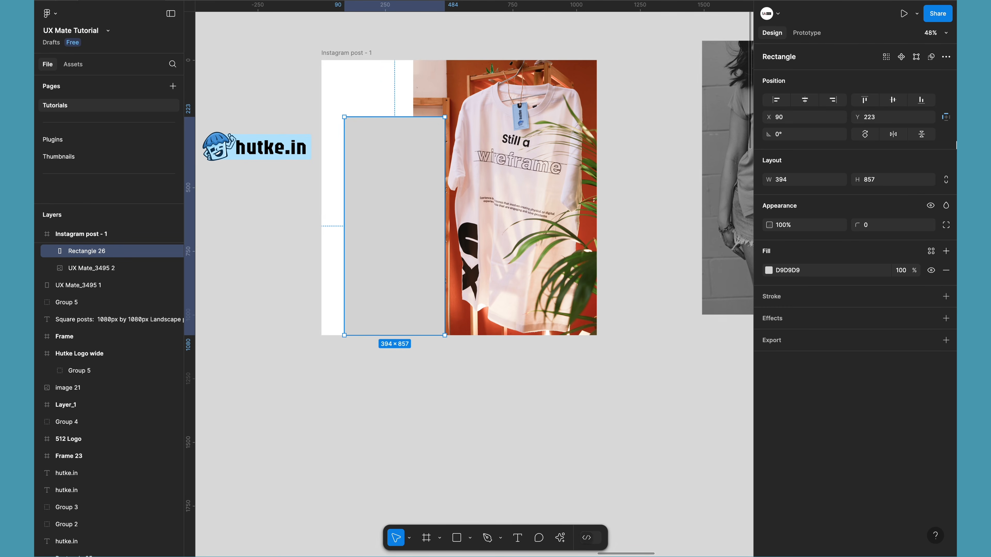
{"action": "left_click", "coordinate": [931, 252]}
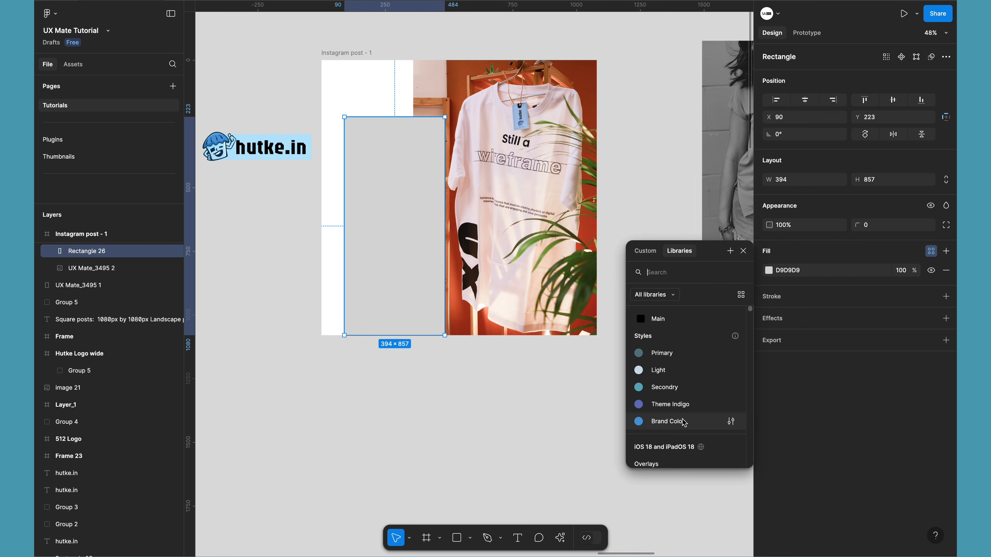
{"action": "left_click", "coordinate": [666, 422]}
{"action": "left_click", "coordinate": [495, 428]}
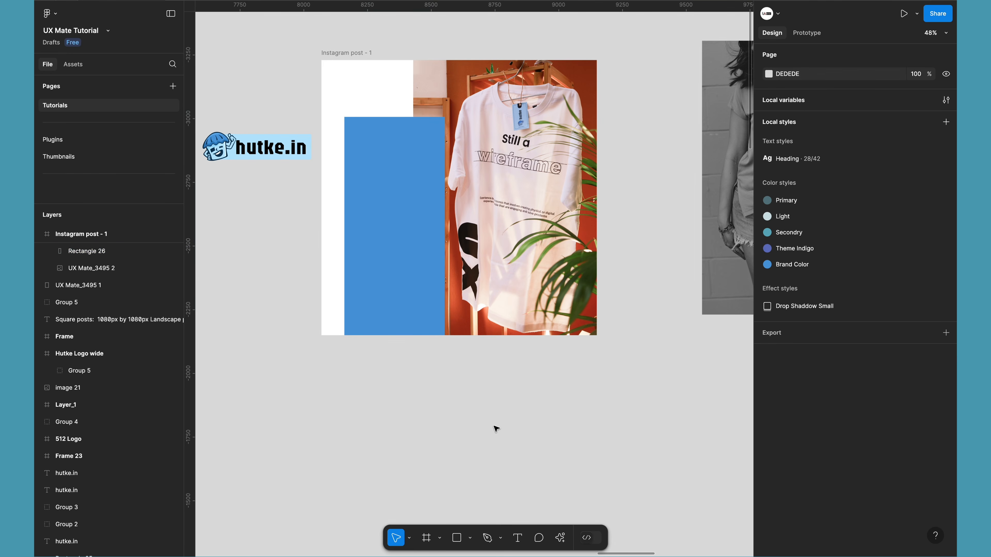
{"action": "left_click", "coordinate": [398, 273]}
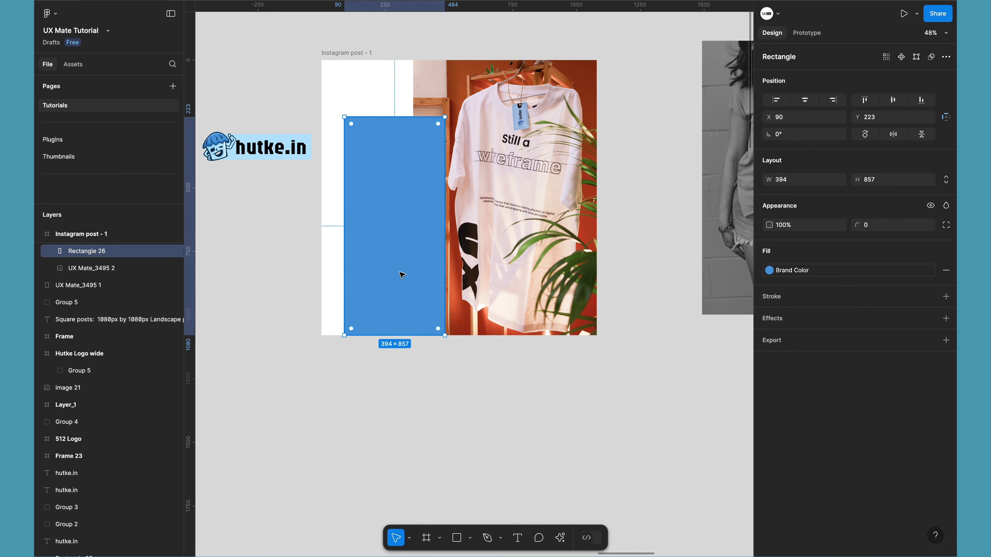
{"action": "left_click_drag", "start_coordinate": [402, 266], "coordinate": [388, 269]}
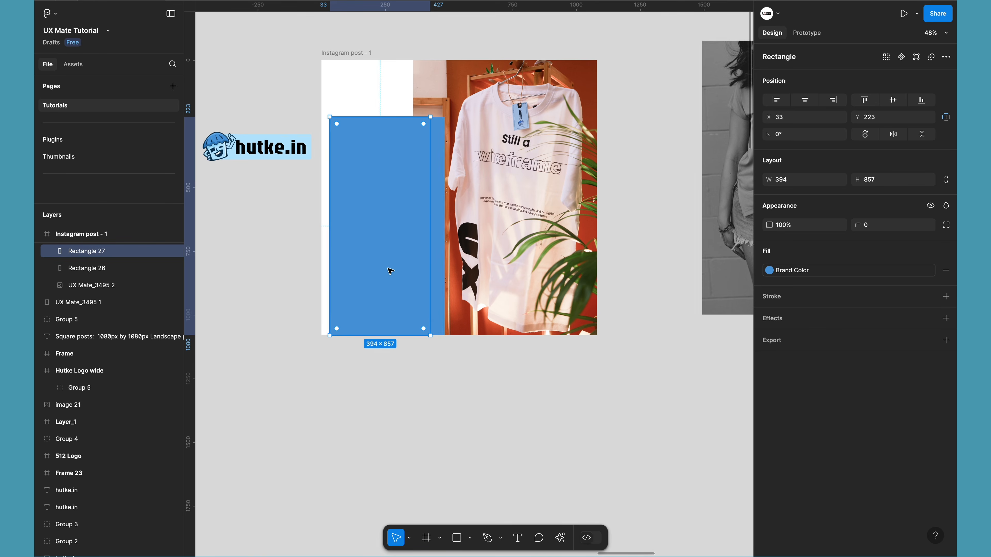
{"action": "key", "text": "super+z"}
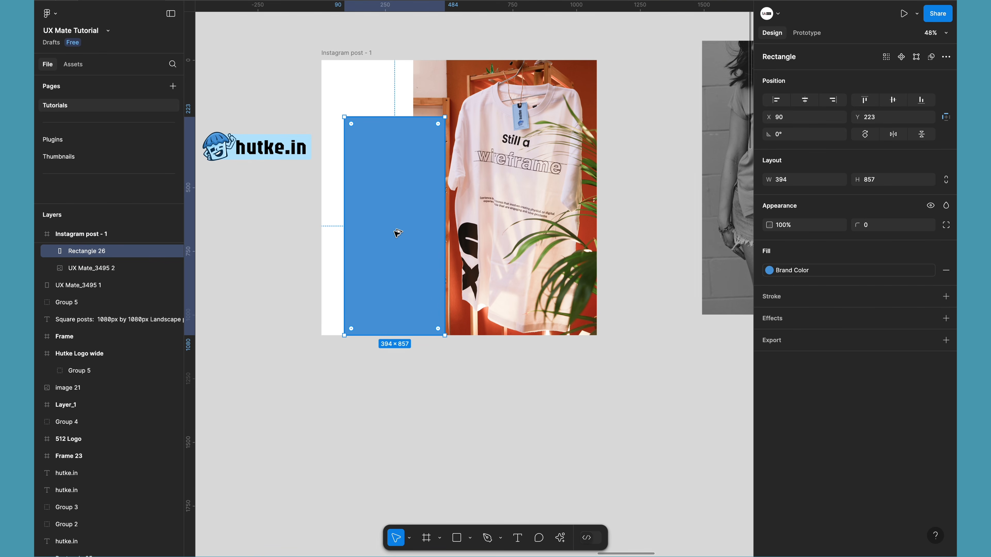
- Duplicate the blue rectangle to about X 46, Y 171 and send the copy behind it with the Primary color style as fill
{"action": "mouse_move", "coordinate": [397, 233]}
{"action": "left_mouse_down"}
{"action": "mouse_move", "coordinate": [382, 199]}
{"action": "mouse_move", "coordinate": [385, 219]}
{"action": "left_mouse_up"}
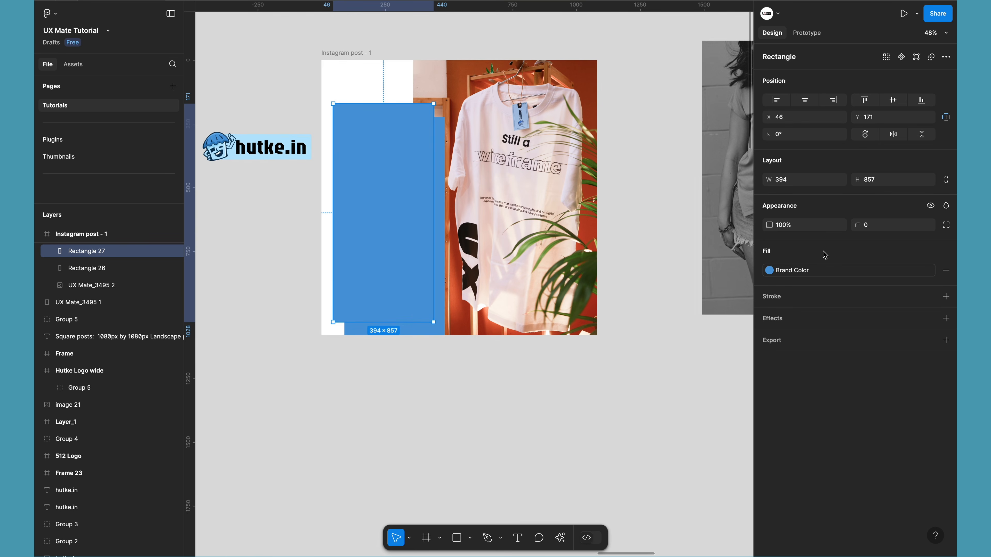
{"action": "left_click", "coordinate": [769, 271]}
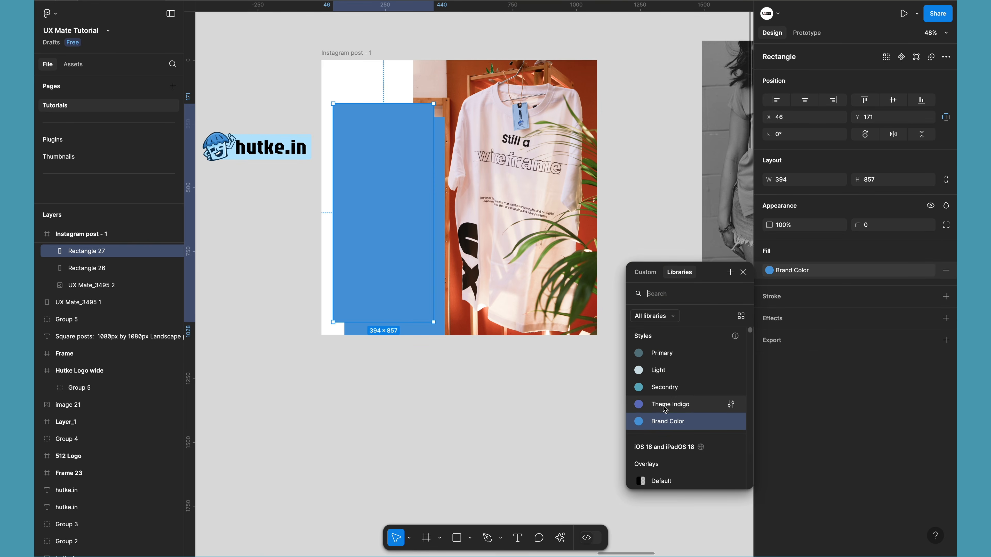
{"action": "left_click", "coordinate": [669, 356]}
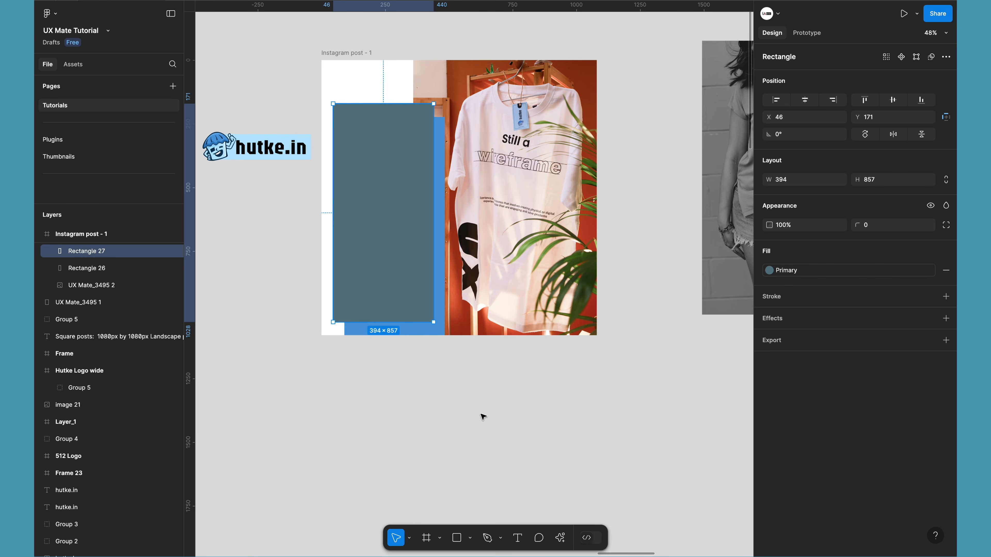
{"action": "key", "text": "super+bracketleft"}
{"action": "left_click", "coordinate": [436, 429]}
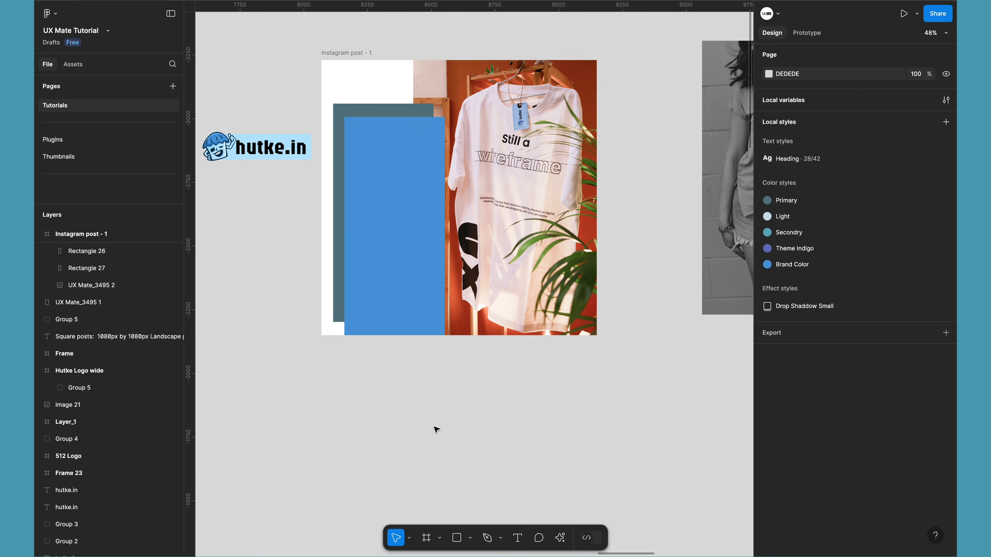
- Switch the Primary-filled rectangle repeatedly between the front and back of the blue rectangle, ending in front
{"action": "left_click", "coordinate": [339, 111]}
{"action": "key", "text": "super+bracketright"}
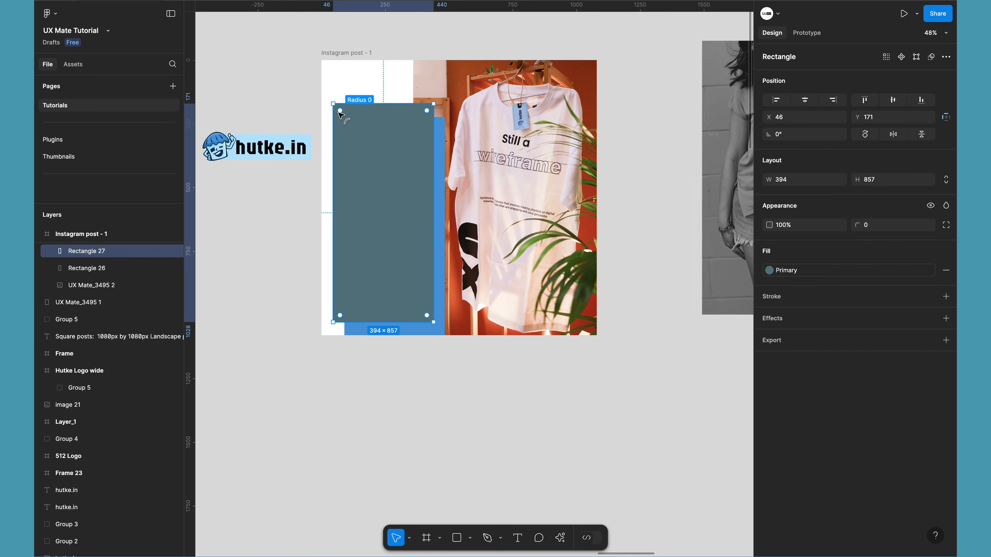
{"action": "key", "text": "super+bracketleft"}
{"action": "key", "text": "super+bracketright"}
{"action": "key", "text": "super+bracketleft"}
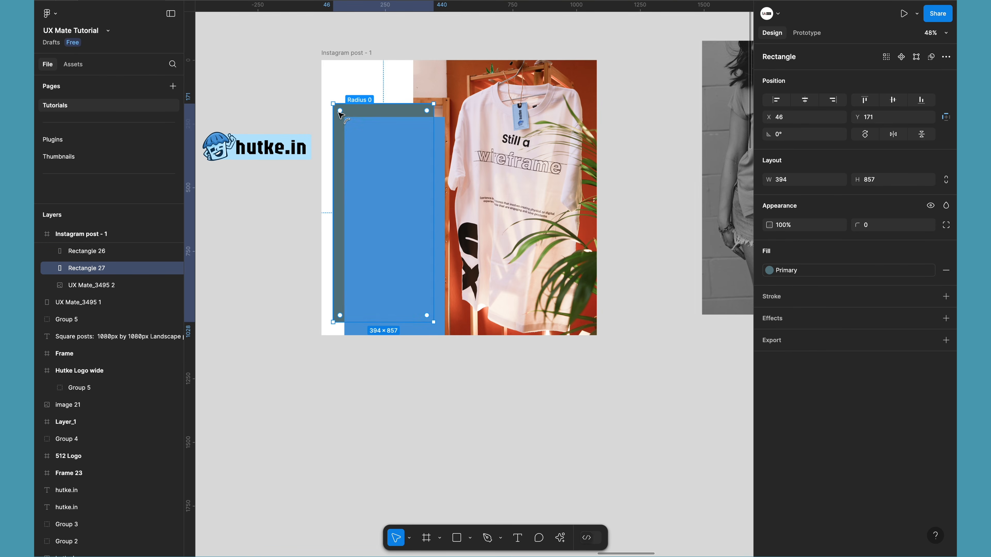
{"action": "key", "text": "super+bracketright"}
- Reorder the layers so the Primary-filled Rectangle 27 sits directly below Rectangle 26, above the T-shirt photo
{"action": "scroll", "coordinate": [73, 273], "scroll_direction": "up", "scroll_amount": 1}
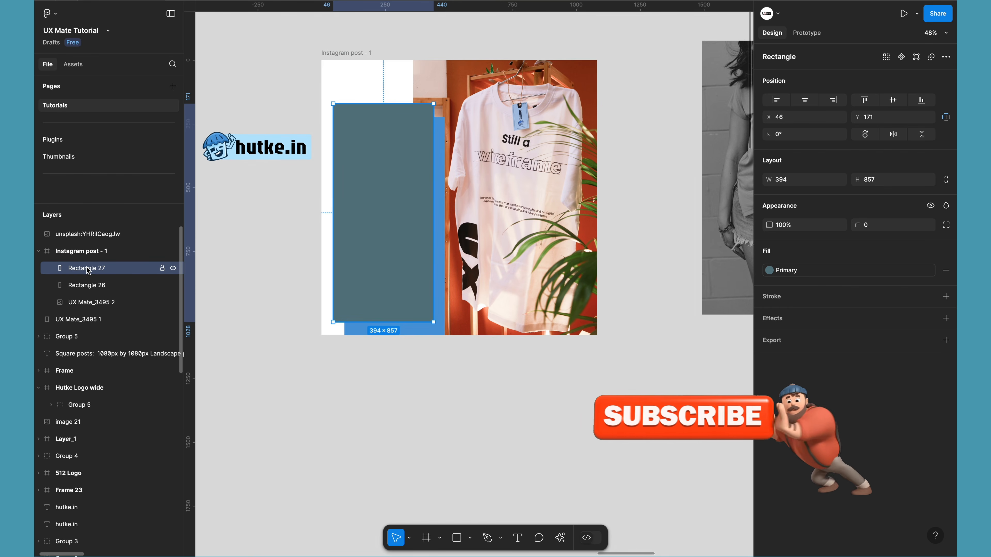
{"action": "left_click", "coordinate": [87, 269]}
{"action": "left_click_drag", "start_coordinate": [86, 269], "coordinate": [90, 288]}
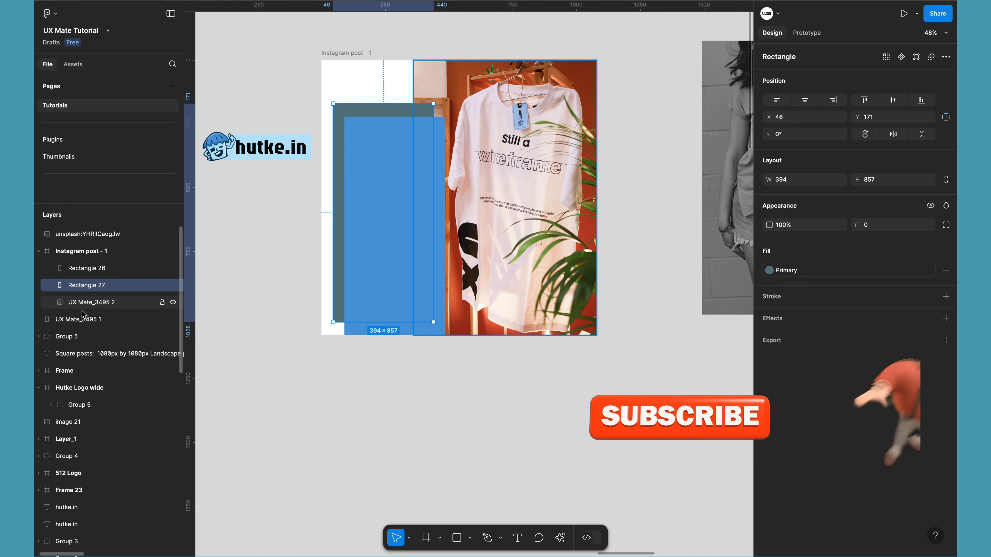
{"action": "left_click", "coordinate": [82, 268]}
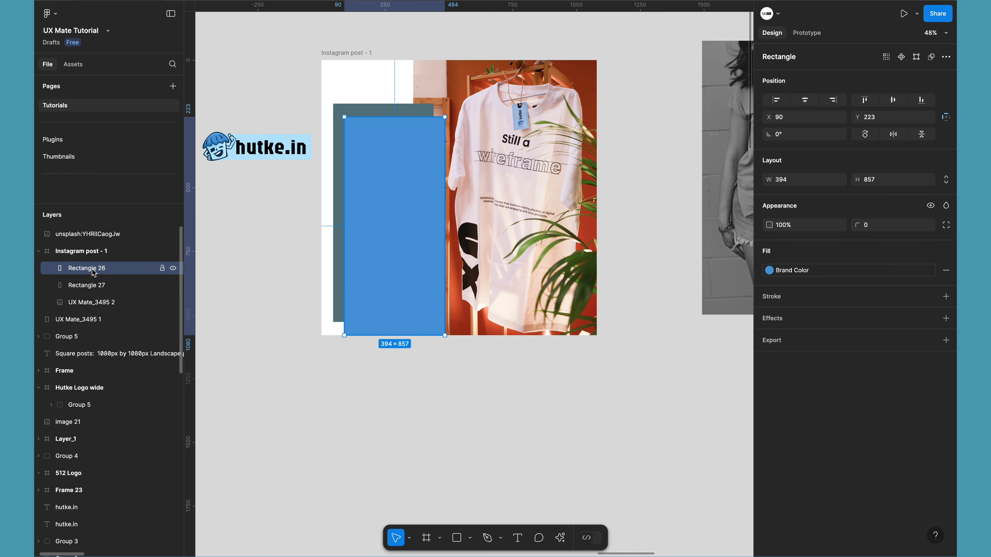
{"action": "left_click", "coordinate": [90, 303]}
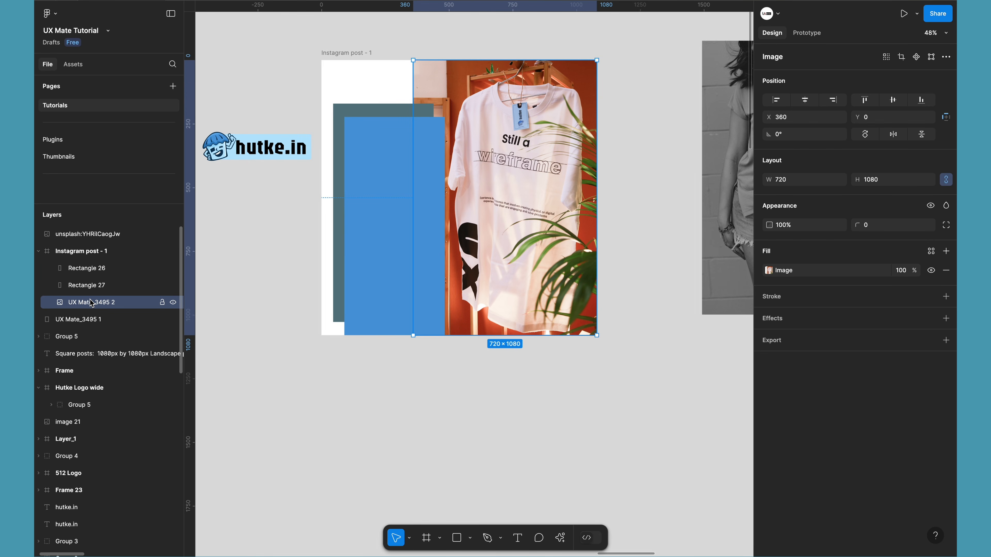
{"action": "left_click", "coordinate": [344, 387]}
- Move the hutke.in logo into the Instagram post frame, across the lower part of the blue rectangle and the T-shirt photo
{"action": "scroll", "coordinate": [347, 387], "scroll_direction": "up", "scroll_amount": 1}
{"action": "scroll", "coordinate": [347, 387], "scroll_direction": "left", "scroll_amount": 1}
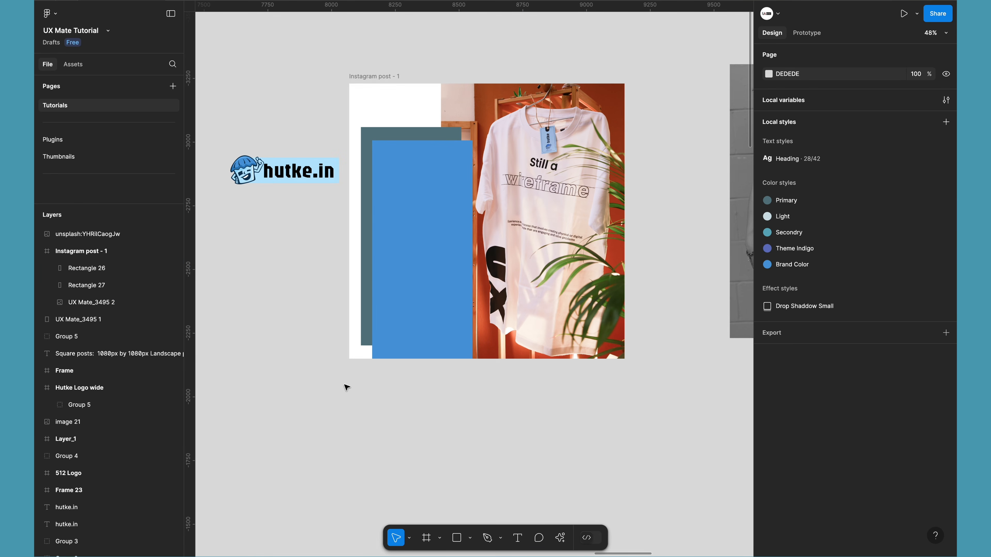
{"action": "left_click", "coordinate": [247, 169]}
{"action": "left_click_drag", "start_coordinate": [474, 99], "coordinate": [445, 332]}
{"action": "left_click", "coordinate": [436, 422]}
{"action": "scroll", "coordinate": [371, 292], "scroll_direction": "right", "scroll_amount": 2}
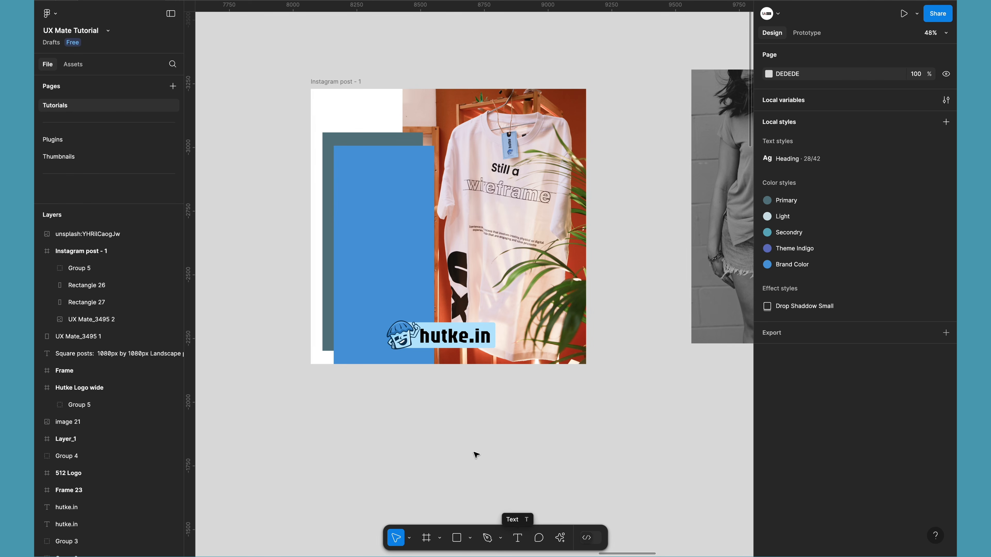
- Add a text layer reading "Fashion" on the empty canvas below the Instagram post frame
{"action": "key", "text": "t"}
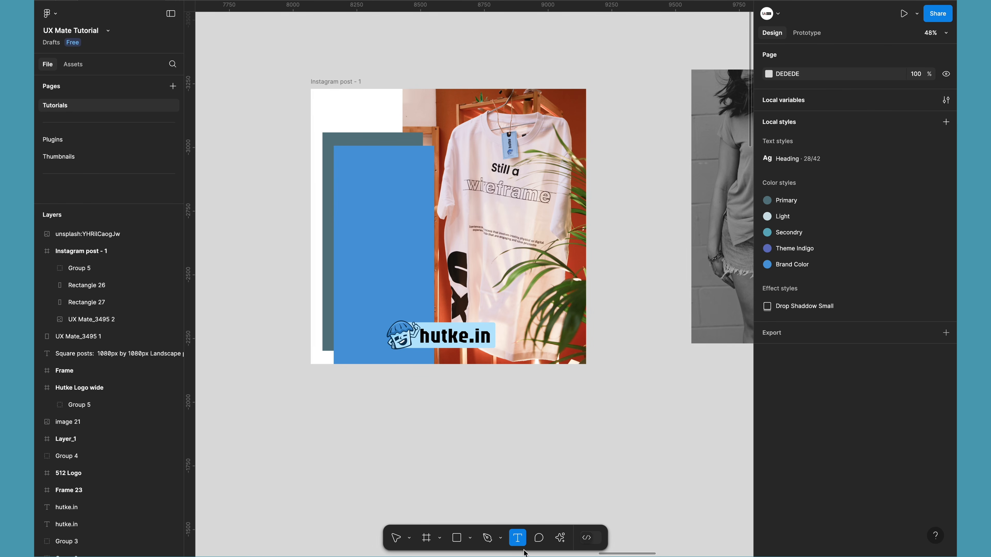
{"action": "left_click", "coordinate": [372, 446]}
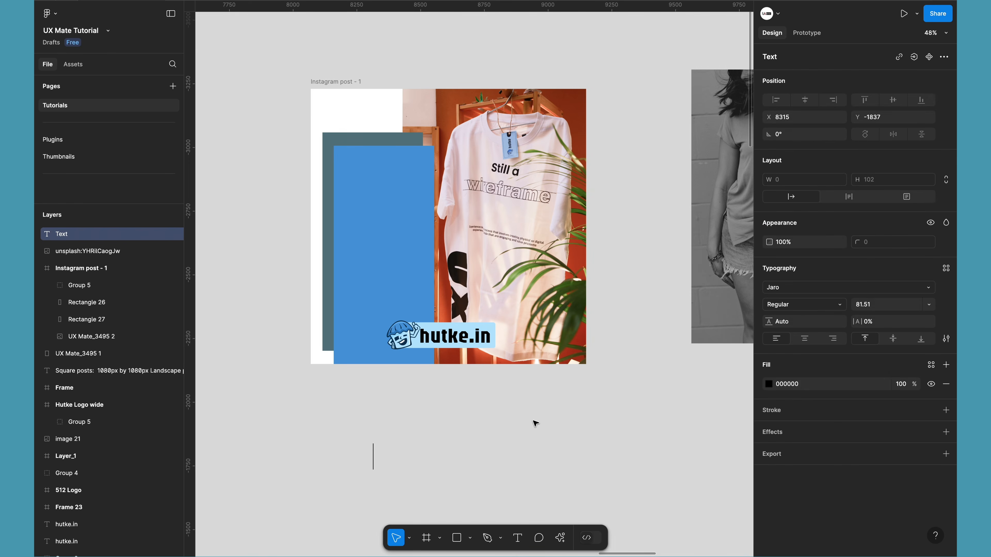
{"action": "type", "text": "Fashio"}
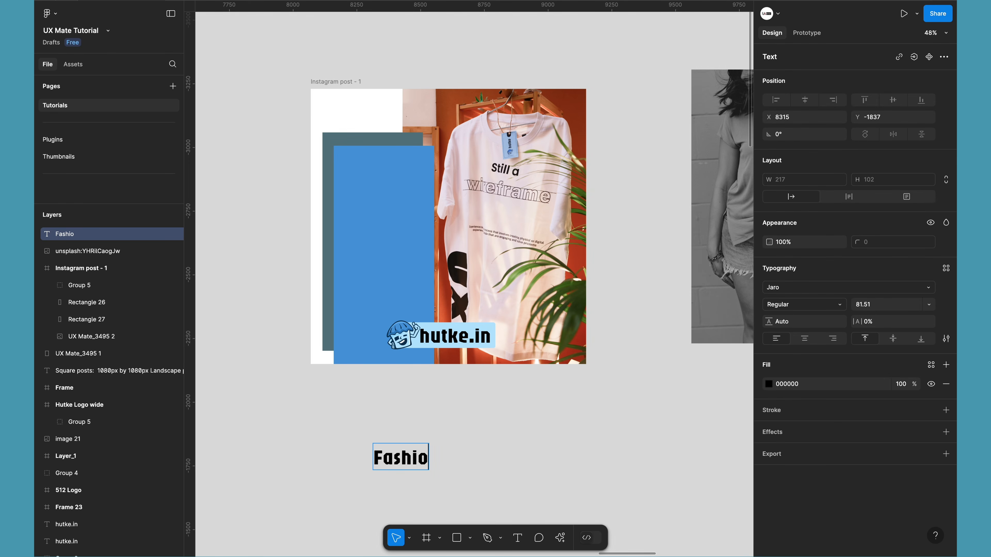
{"action": "type", "text": "n"}
{"action": "key", "text": "Escape"}
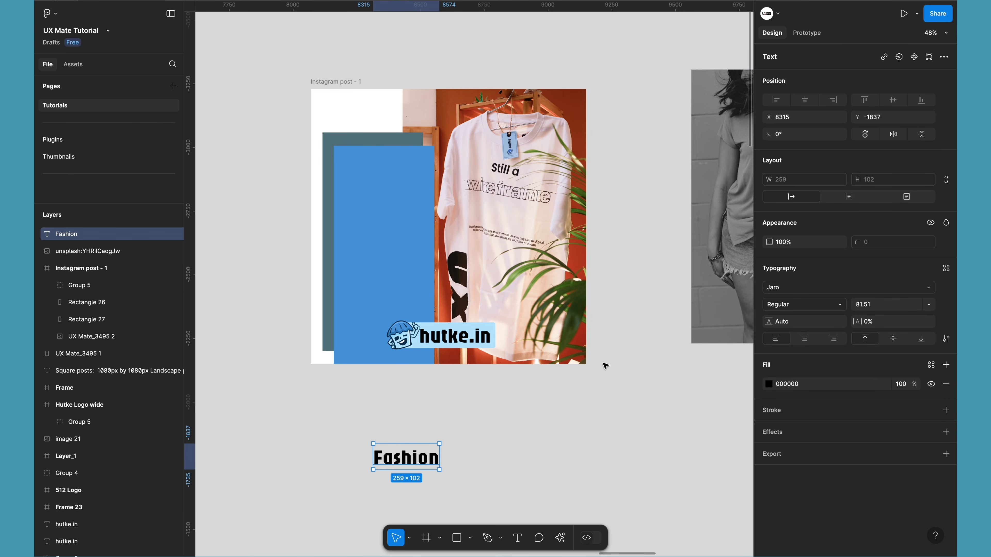
{"action": "left_click_drag", "start_coordinate": [417, 460], "coordinate": [426, 439]}
- Set the font of the "Fashion" text to Poppins
{"action": "left_click", "coordinate": [811, 288]}
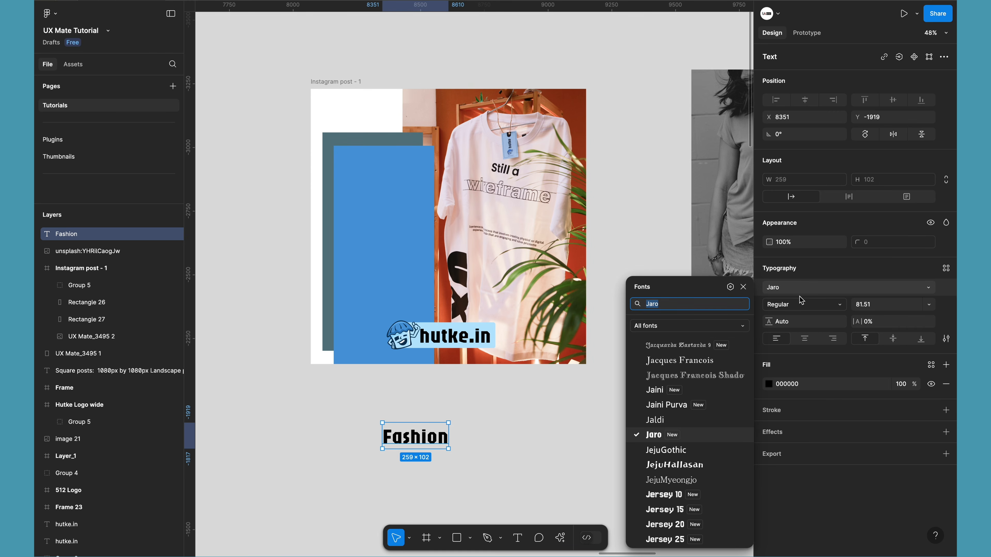
{"action": "key", "text": "Up"}
{"action": "key", "text": "Up"}
{"action": "type", "text": "pop"}
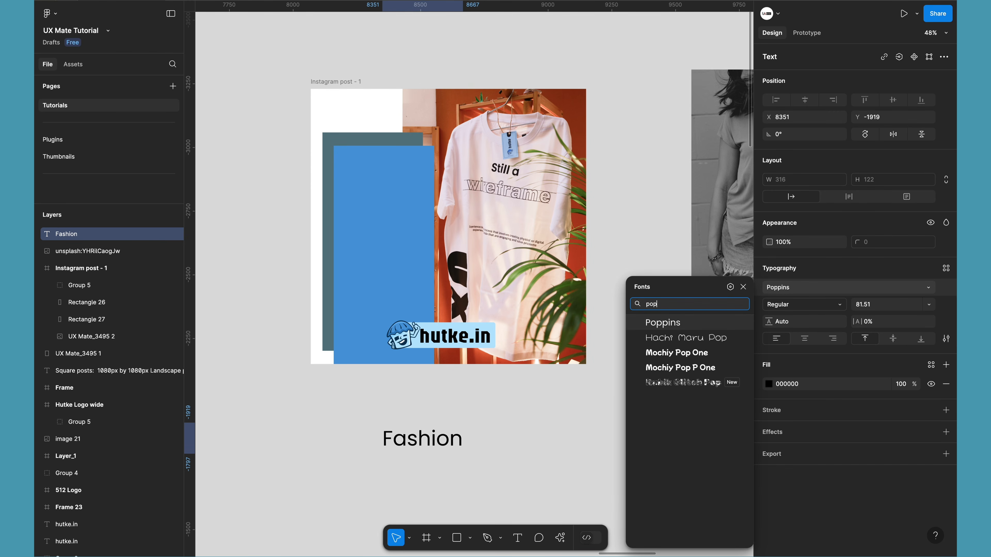
{"action": "left_click", "coordinate": [678, 324]}
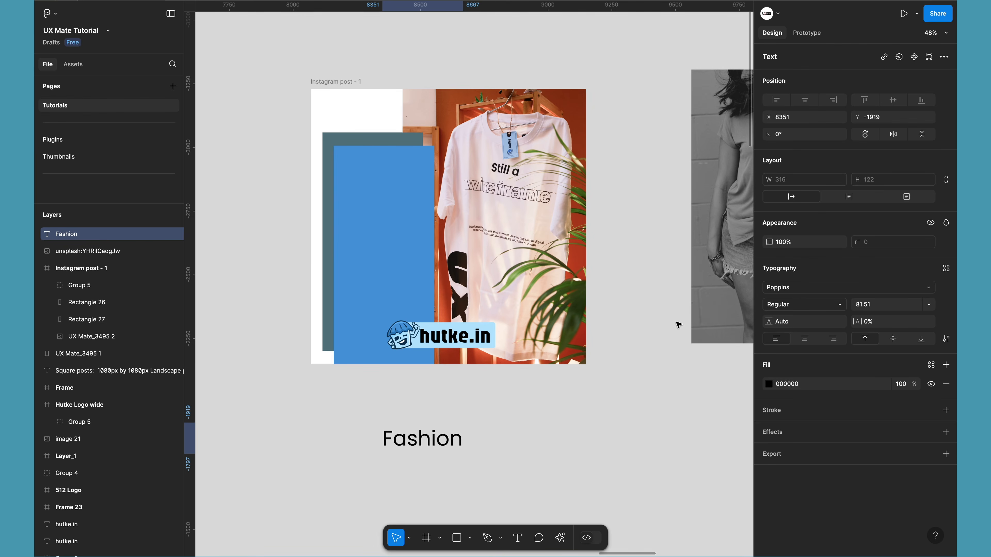
- Browse the full font list and preview alternative typefaces on the "Fashion" text
{"action": "left_click", "coordinate": [811, 287]}
{"action": "key", "text": "Down"}
{"action": "key", "text": "Down"}
{"action": "scroll", "coordinate": [665, 464], "scroll_direction": "down", "scroll_amount": 10}
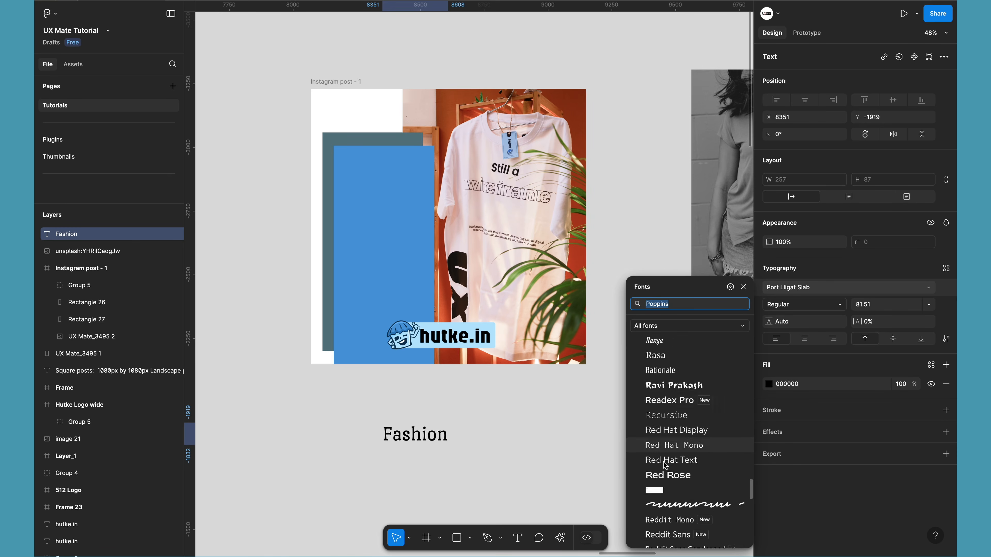
{"action": "scroll", "coordinate": [665, 464], "scroll_direction": "down", "scroll_amount": 5}
{"action": "scroll", "coordinate": [665, 465], "scroll_direction": "up", "scroll_amount": 15}
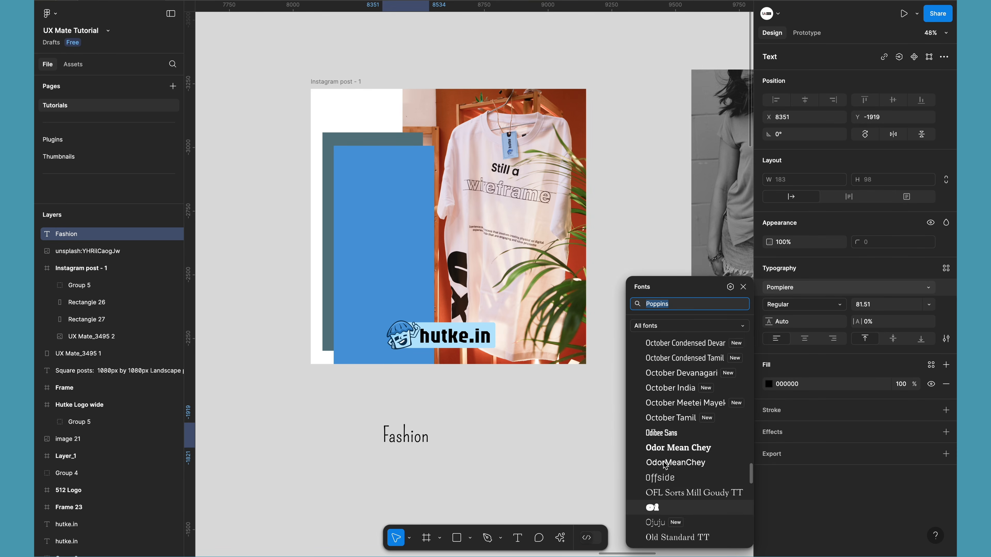
{"action": "scroll", "coordinate": [665, 464], "scroll_direction": "up", "scroll_amount": 15}
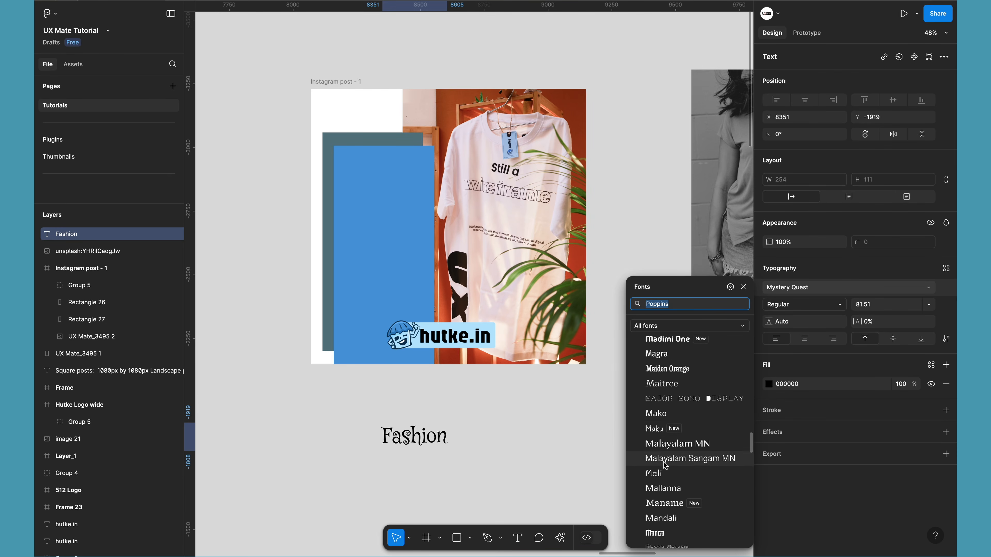
{"action": "scroll", "coordinate": [665, 465], "scroll_direction": "up", "scroll_amount": 3}
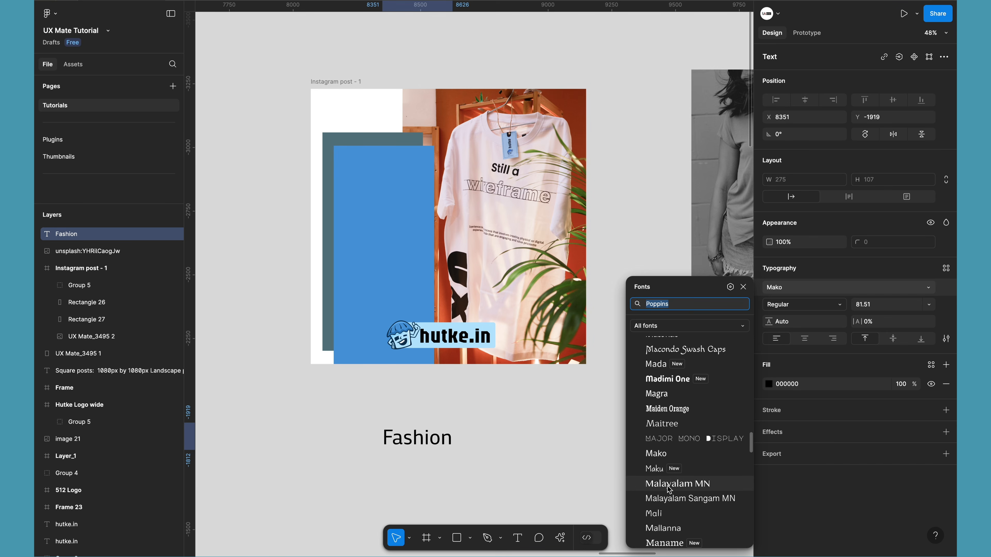
{"action": "scroll", "coordinate": [669, 489], "scroll_direction": "down", "scroll_amount": 5}
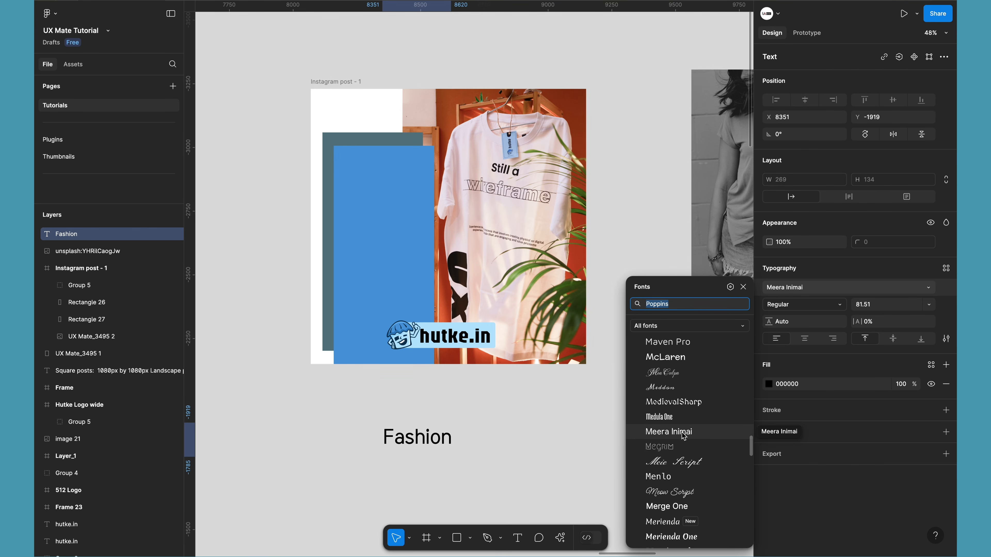
{"action": "scroll", "coordinate": [682, 436], "scroll_direction": "down", "scroll_amount": 10}
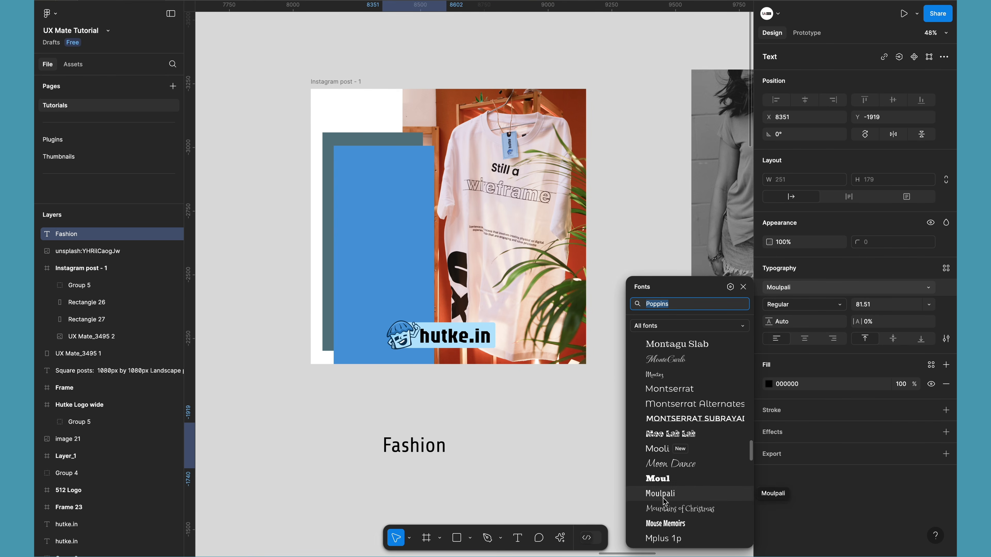
{"action": "left_click", "coordinate": [677, 302]}
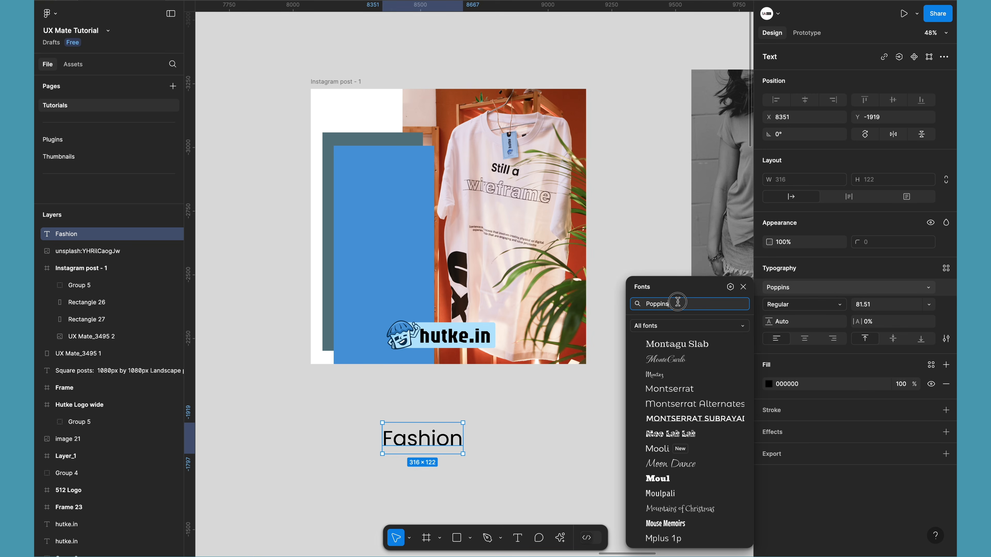
- Try the Moo Lah Lah and MonteCarlo fonts on the "Fashion" text
{"action": "left_click", "coordinate": [835, 304]}
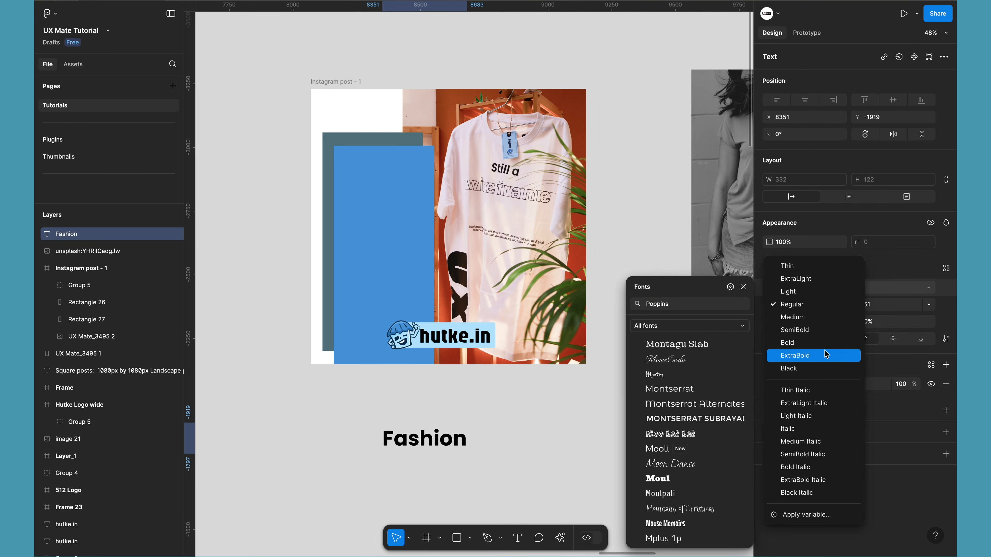
{"action": "left_click", "coordinate": [669, 434]}
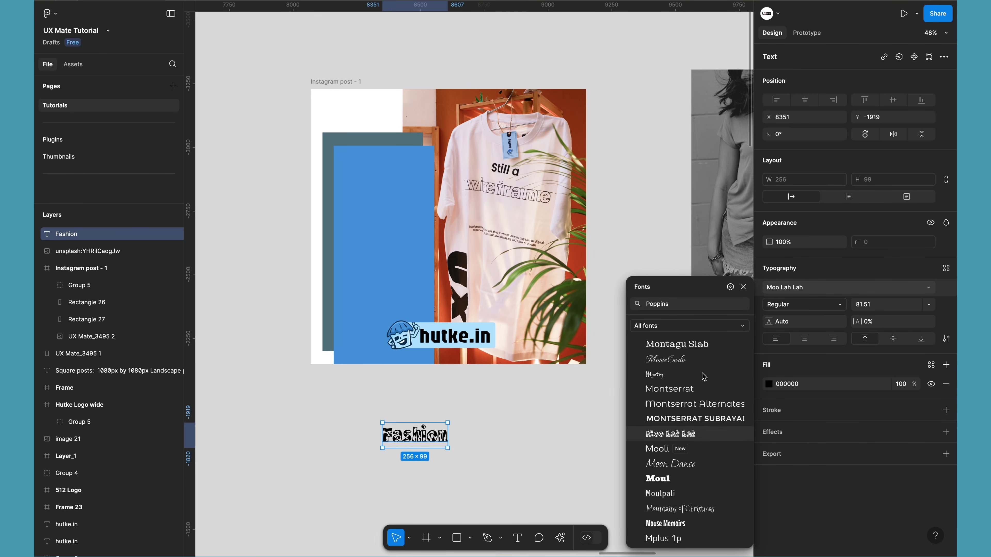
{"action": "left_click", "coordinate": [706, 360]}
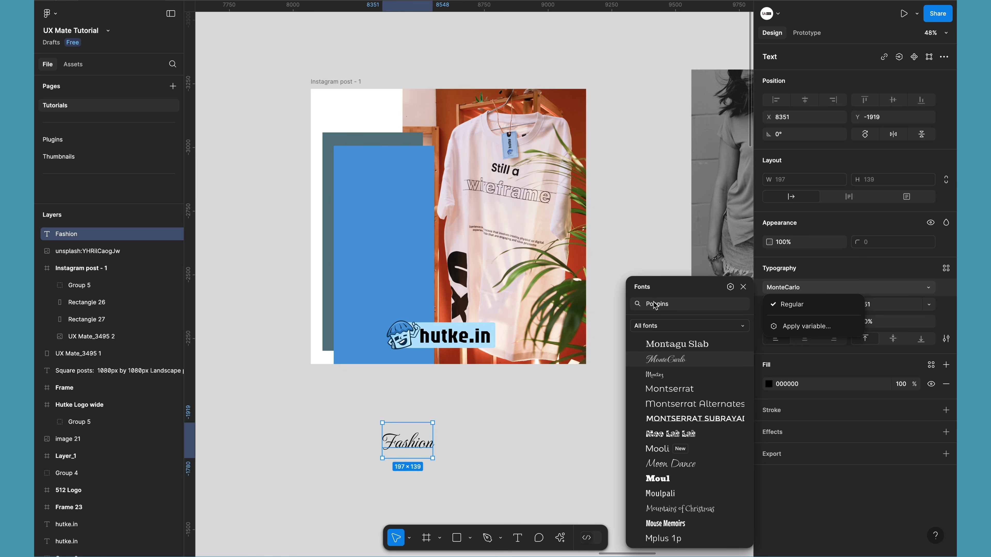
{"action": "left_click", "coordinate": [682, 304]}
{"action": "key", "text": "Escape"}
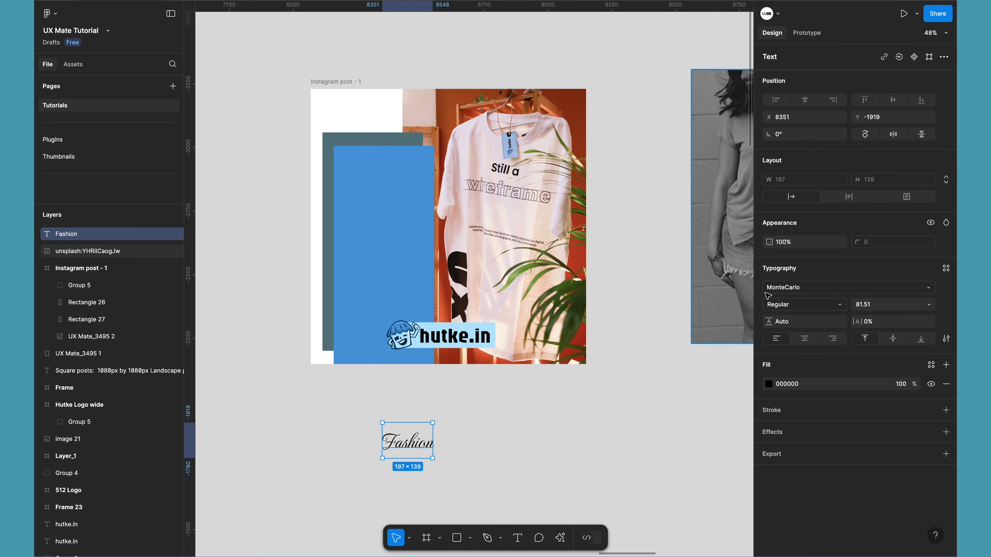
- Set the "Fashion" text to the Poppins font in the Bold weight
{"action": "left_click", "coordinate": [803, 292]}
{"action": "type", "text": "pop"}
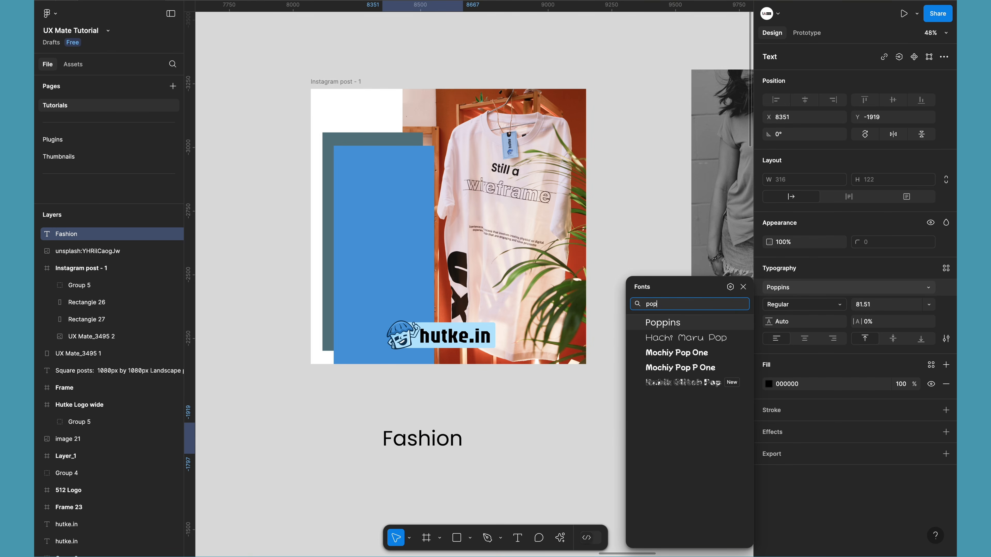
{"action": "key", "text": "Return"}
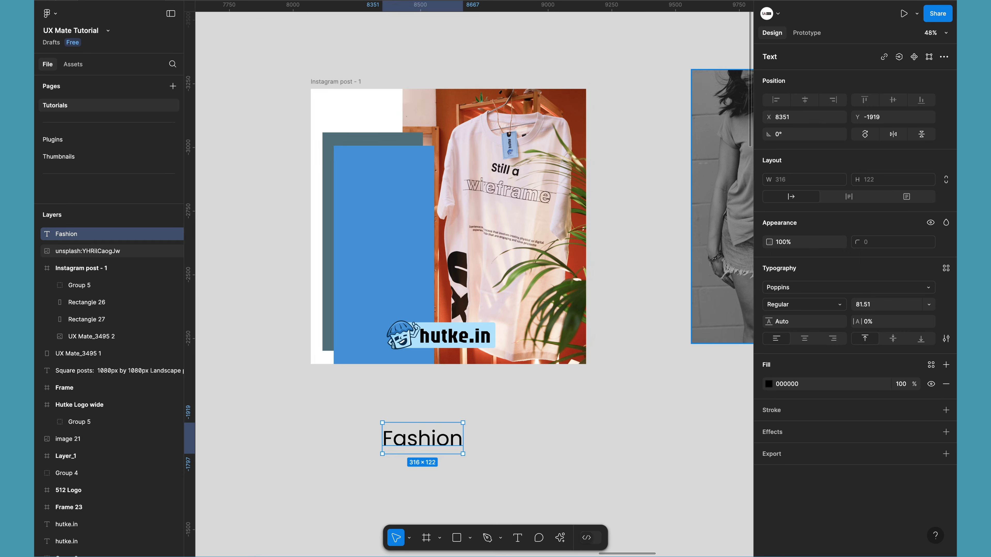
{"action": "left_click", "coordinate": [800, 300]}
{"action": "left_click", "coordinate": [806, 343]}
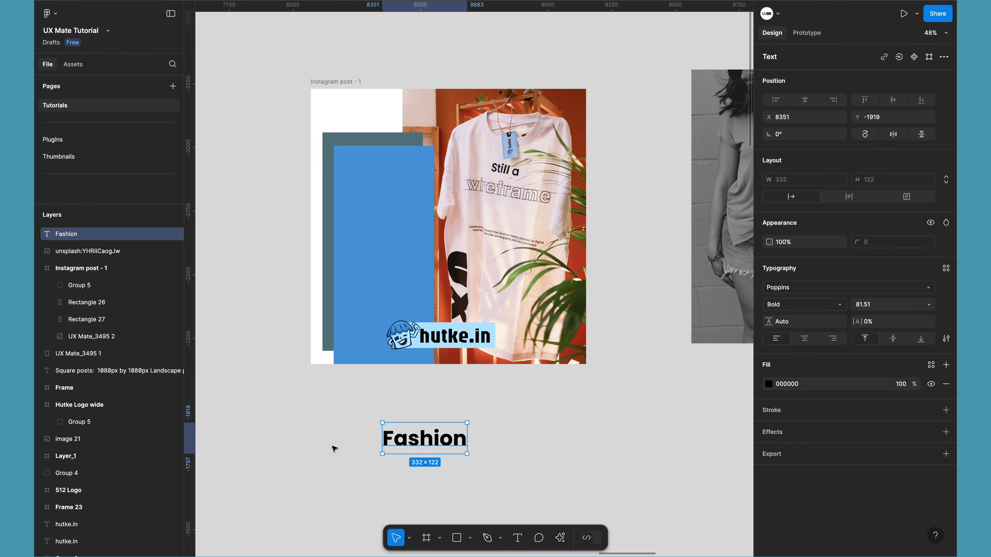
- Move the "Fashion" text onto the blue rectangle above the logo and set its fill to FFFFFF
{"action": "left_click_drag", "start_coordinate": [425, 433], "coordinate": [393, 278]}
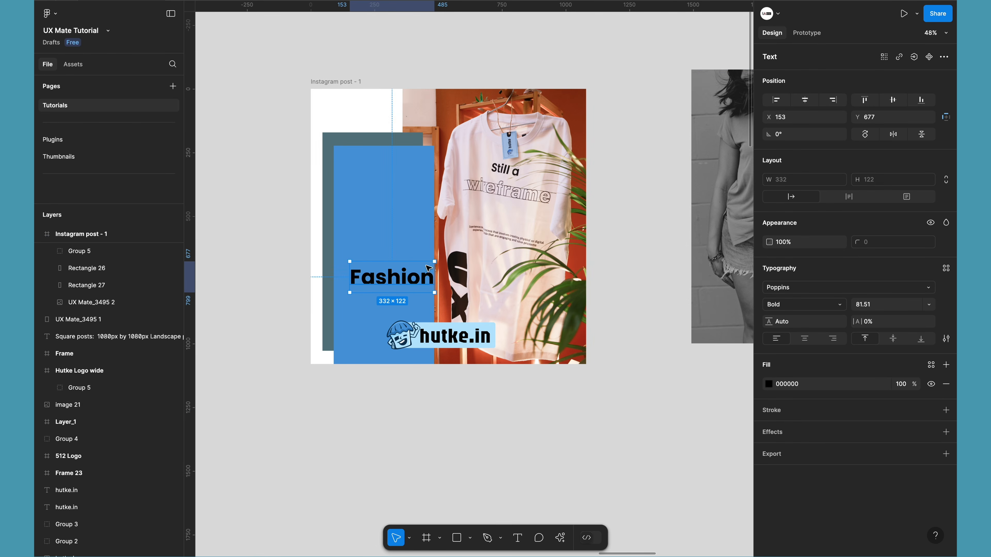
{"action": "left_click", "coordinate": [768, 383]}
{"action": "type", "text": "ffffff"}
{"action": "key", "text": "Return"}
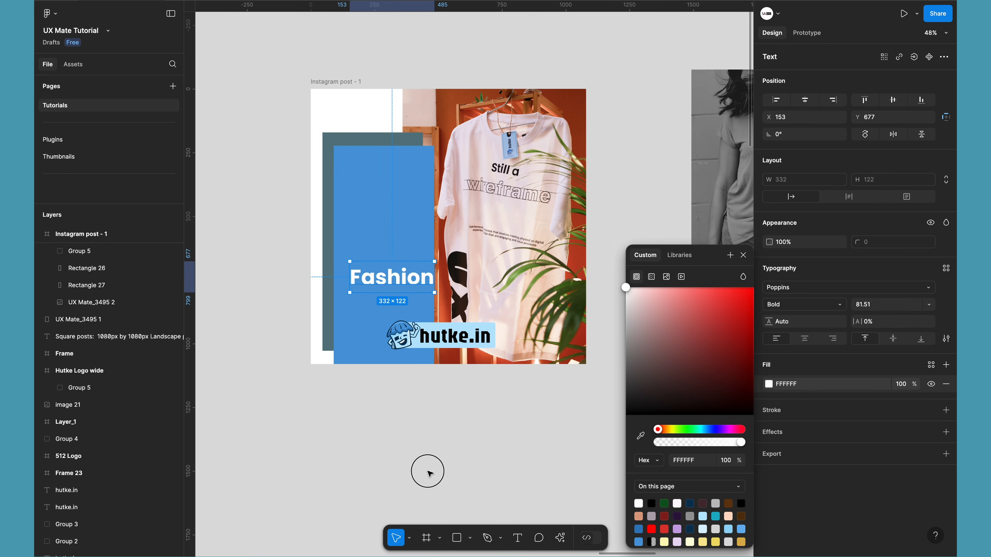
{"action": "left_click", "coordinate": [426, 469]}
- Rotate the "Fashion" text to 90° so it reads upward and place it along the blue rectangle's right edge, at about X 363, Y 871
{"action": "left_click", "coordinate": [393, 277]}
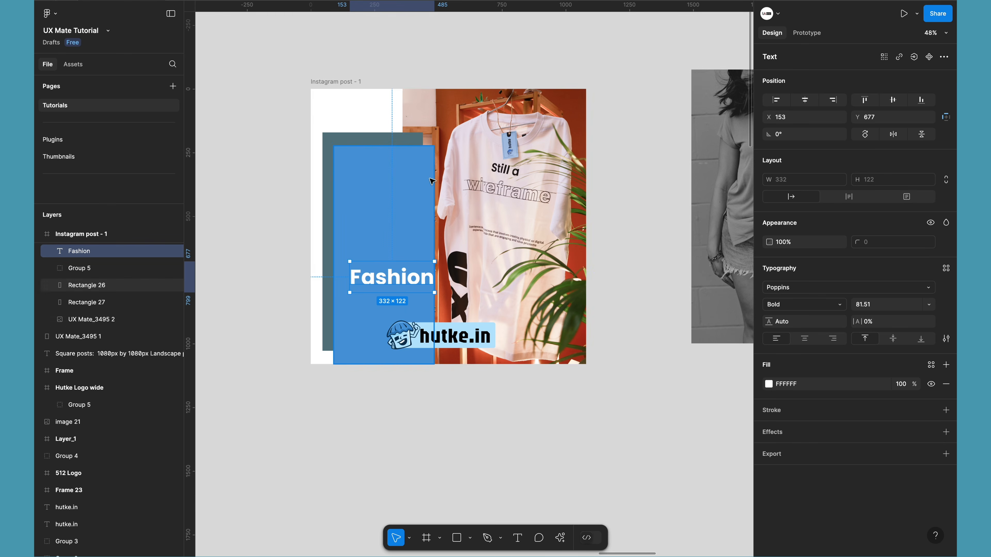
{"action": "left_click_drag", "start_coordinate": [438, 257], "coordinate": [364, 202]}
{"action": "left_click_drag", "start_coordinate": [394, 280], "coordinate": [420, 272]}
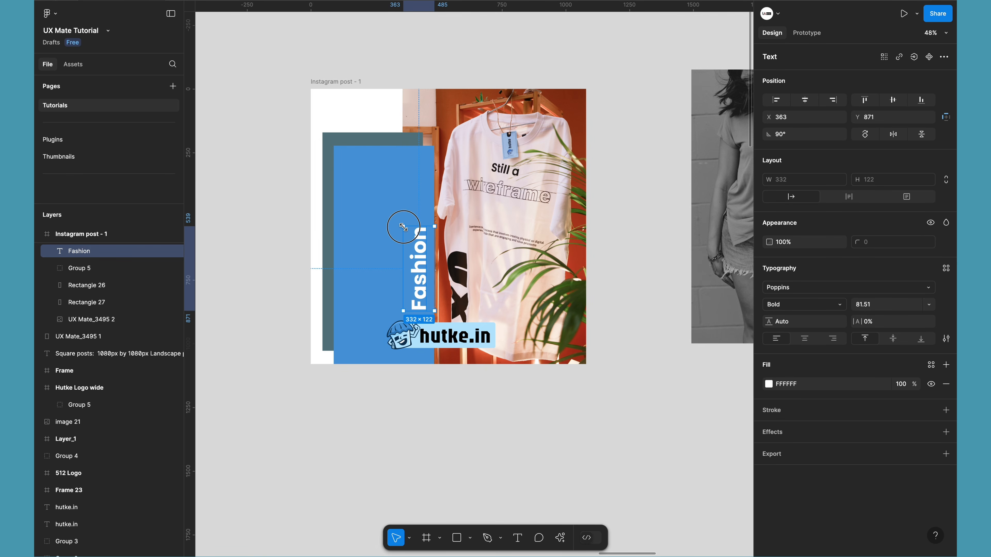
- Increase the font size of the vertical "Fashion" text to 141.51
{"action": "mouse_move", "coordinate": [403, 226]}
{"action": "left_mouse_down"}
{"action": "mouse_move", "coordinate": [343, 146]}
{"action": "mouse_move", "coordinate": [416, 210]}
{"action": "mouse_move", "coordinate": [343, 145]}
{"action": "mouse_move", "coordinate": [403, 227]}
{"action": "left_mouse_up"}
{"action": "left_click", "coordinate": [882, 312]}
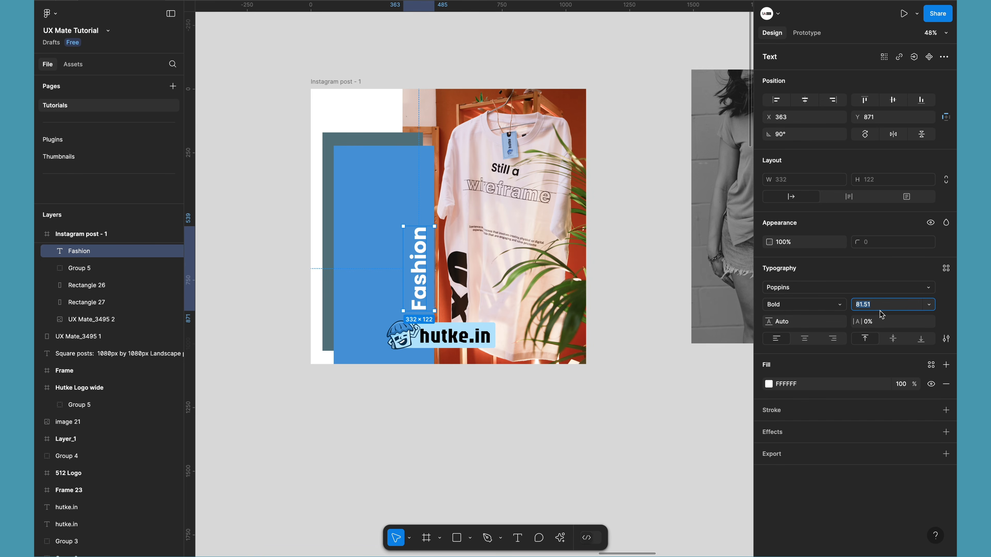
{"action": "key", "text": "shift+Up"}
{"action": "key", "text": "shift+Up"}
{"action": "key", "text": "shift+Up"}
{"action": "key", "text": "shift+Up"}
{"action": "key", "text": "shift+Up"}
{"action": "key", "text": "shift+Up"}
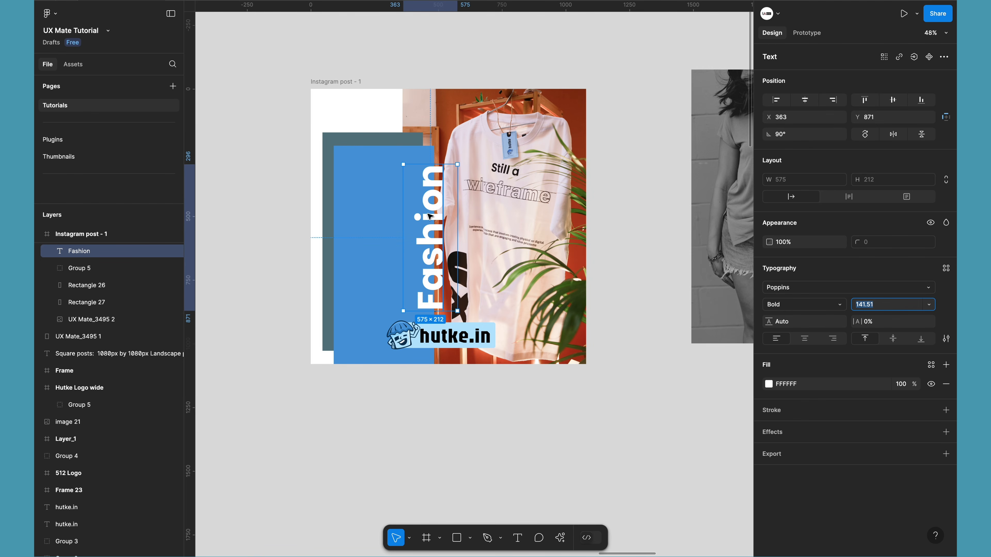
- Reposition the enlarged vertical "Fashion" text inside the blue rectangle, above the logo, at about X 264, Y 859
{"action": "left_click_drag", "start_coordinate": [428, 215], "coordinate": [408, 214]}
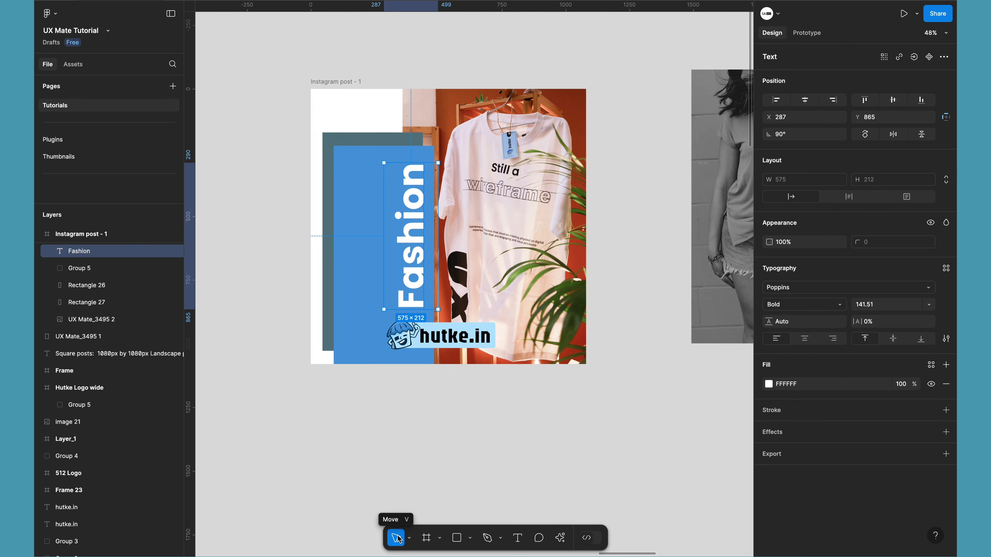
{"action": "left_click", "coordinate": [408, 538]}
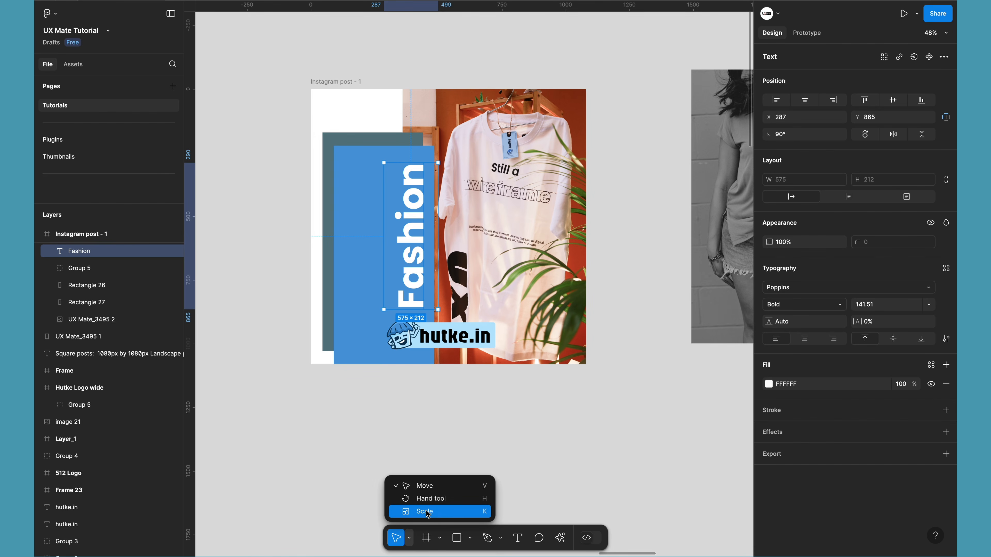
{"action": "left_click", "coordinate": [456, 426]}
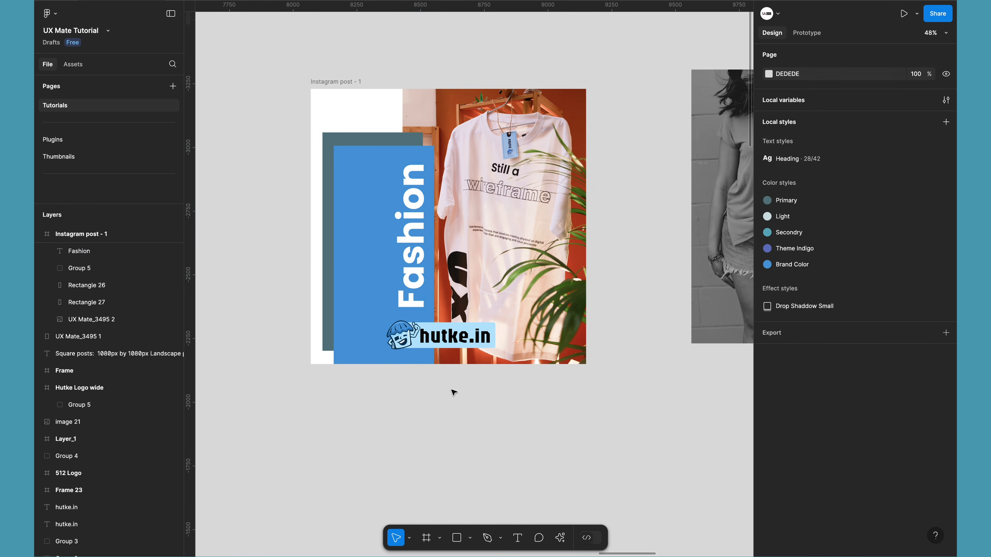
{"action": "left_click", "coordinate": [421, 236]}
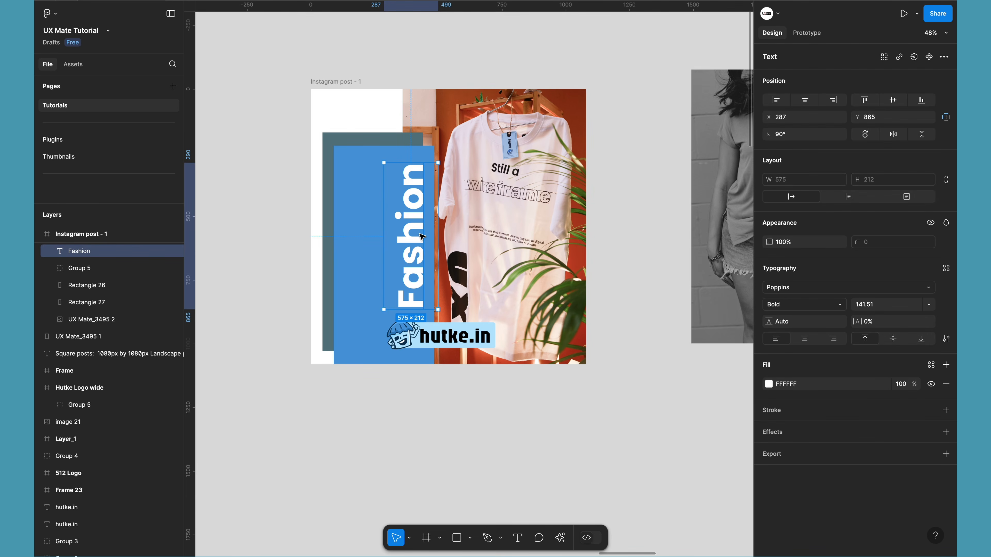
{"action": "left_click_drag", "start_coordinate": [421, 236], "coordinate": [419, 234]}
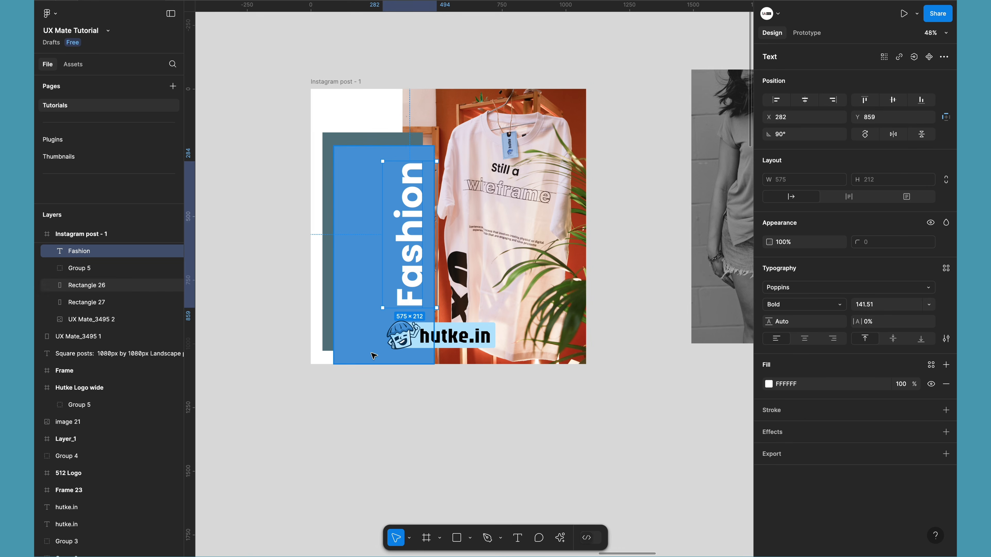
{"action": "left_click", "coordinate": [418, 449]}
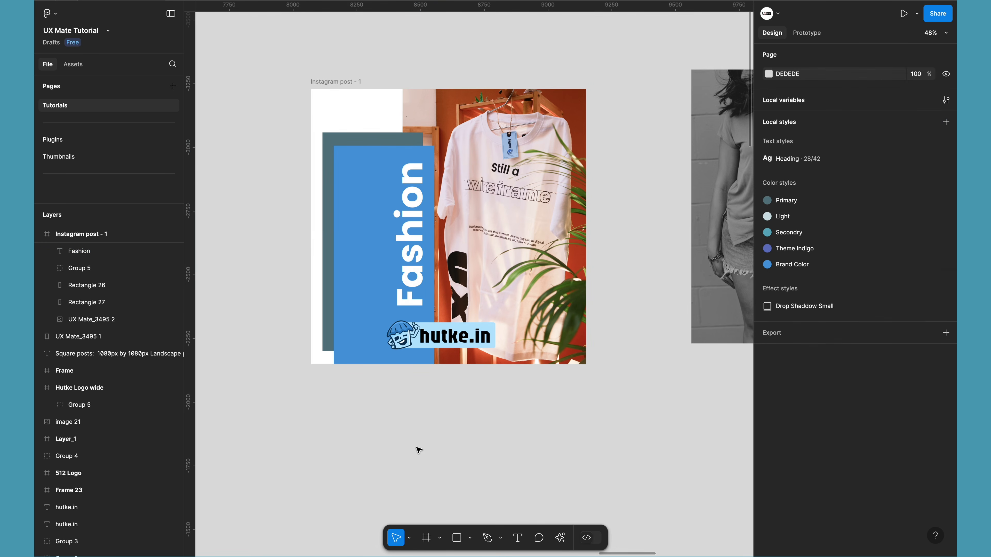
{"action": "left_click", "coordinate": [414, 237]}
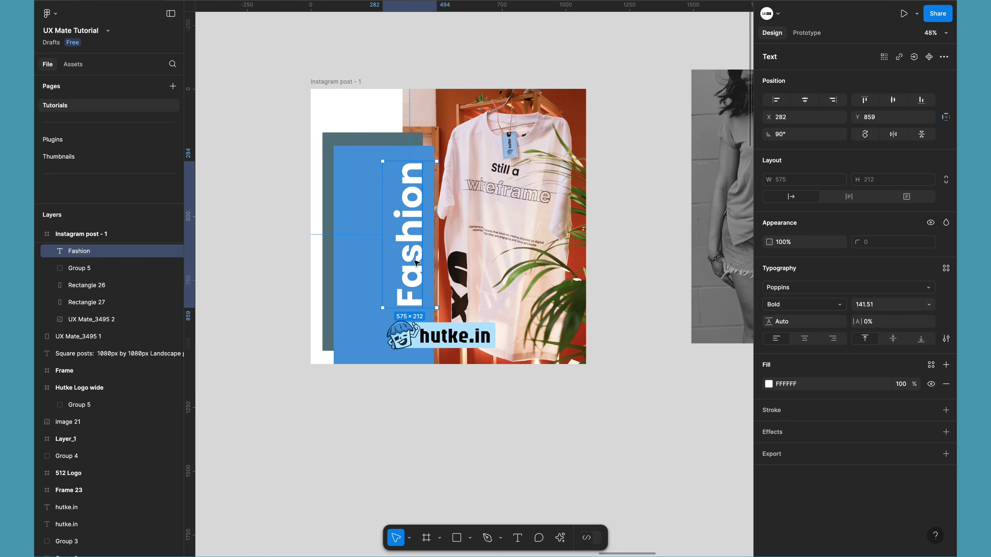
{"action": "left_click_drag", "start_coordinate": [415, 262], "coordinate": [411, 262]}
- Try the teal rectangle's sampled color 5B7B83 as the fill of the "Fashion" text, and undo it
{"action": "key", "text": "i"}
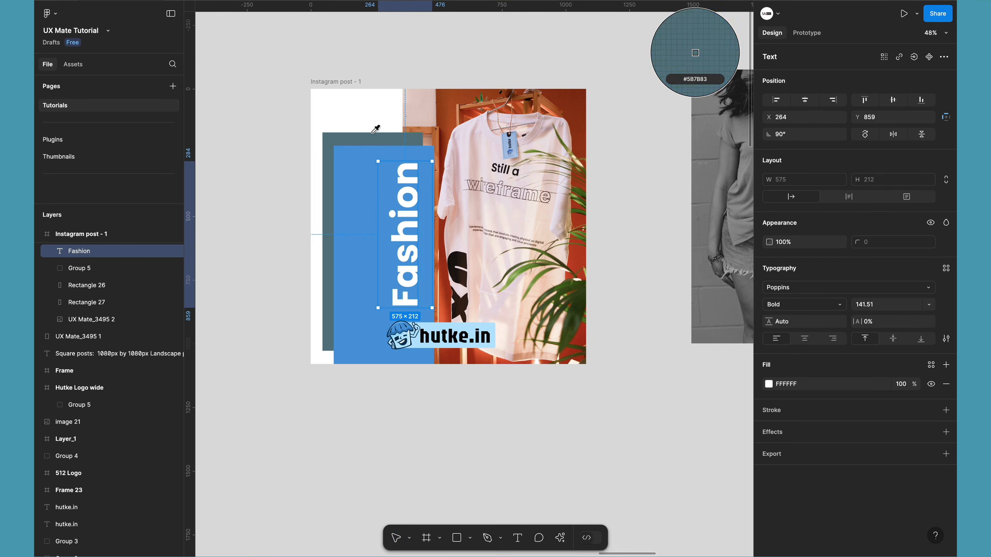
{"action": "left_click", "coordinate": [371, 140]}
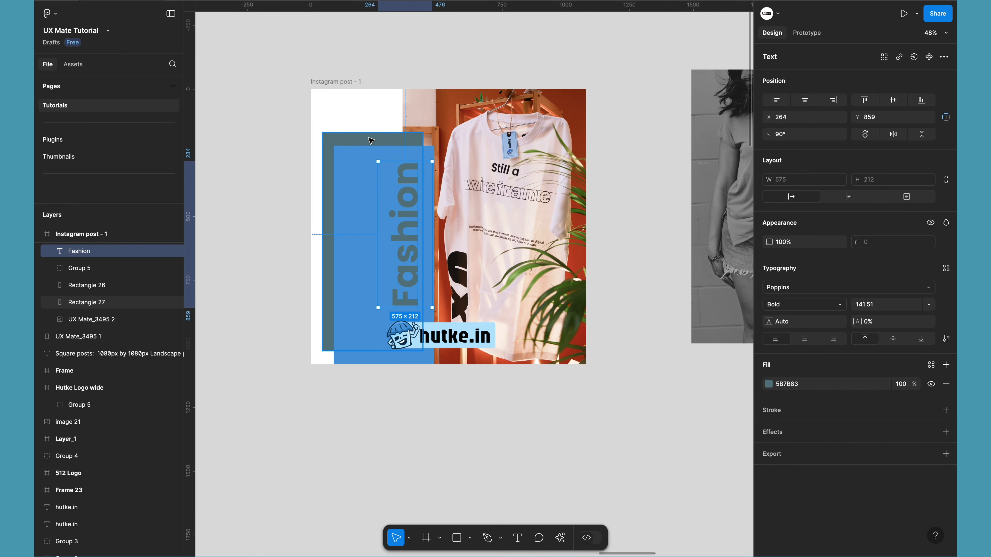
{"action": "key", "text": "ctrl+z"}
{"action": "left_click", "coordinate": [426, 409]}
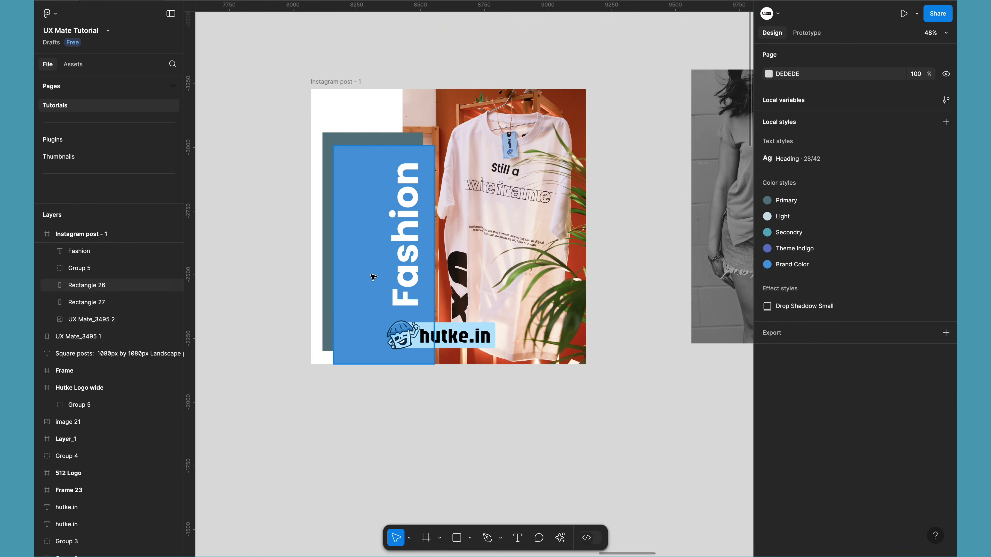
- Move the vertical "Fashion" text to X 282, Y 859 so its letters line up with the teal rectangle's right edge
{"action": "scroll", "coordinate": [374, 277], "scroll_direction": "up", "scroll_amount": 5}
{"action": "left_click", "coordinate": [450, 267]}
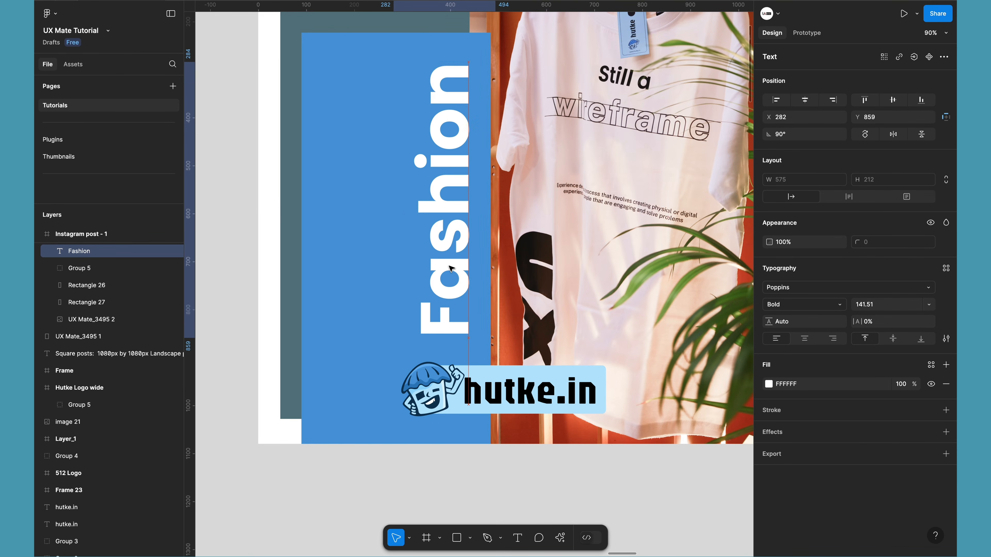
{"action": "scroll", "coordinate": [450, 269], "scroll_direction": "down", "scroll_amount": 5}
{"action": "left_click", "coordinate": [436, 436]}
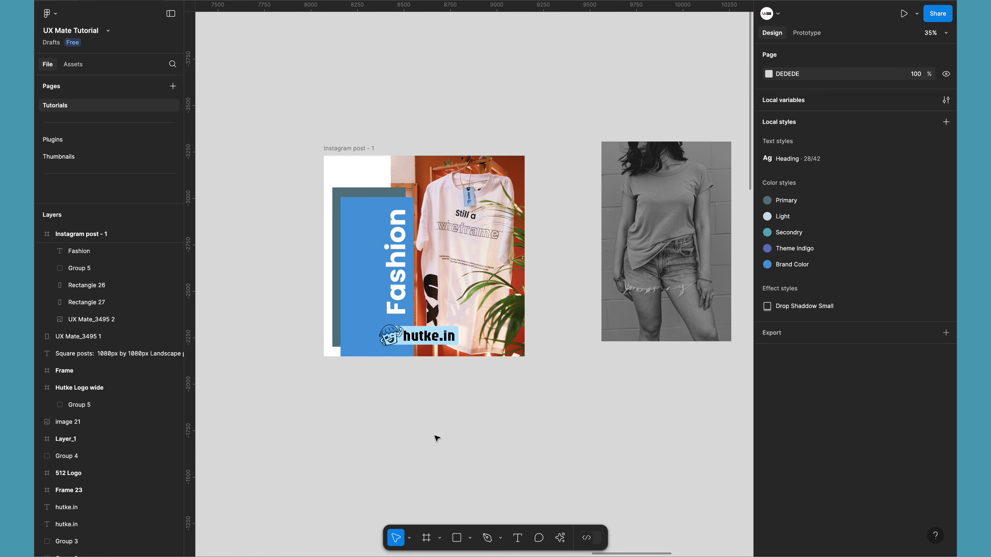
- Duplicate the vertical "Fashion" text to its left at X 147, Y 859 and change the copy's wording to "New"
{"action": "left_click", "coordinate": [397, 274]}
{"action": "left_click_drag", "start_coordinate": [397, 274], "coordinate": [373, 275]}
{"action": "double_click", "coordinate": [373, 274]}
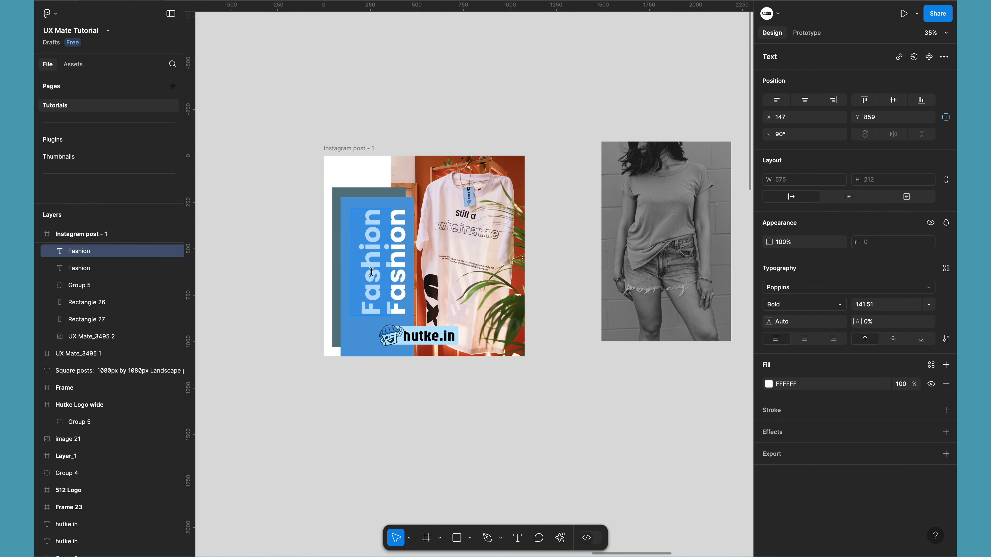
{"action": "type", "text": "New"}
{"action": "left_click", "coordinate": [406, 441]}
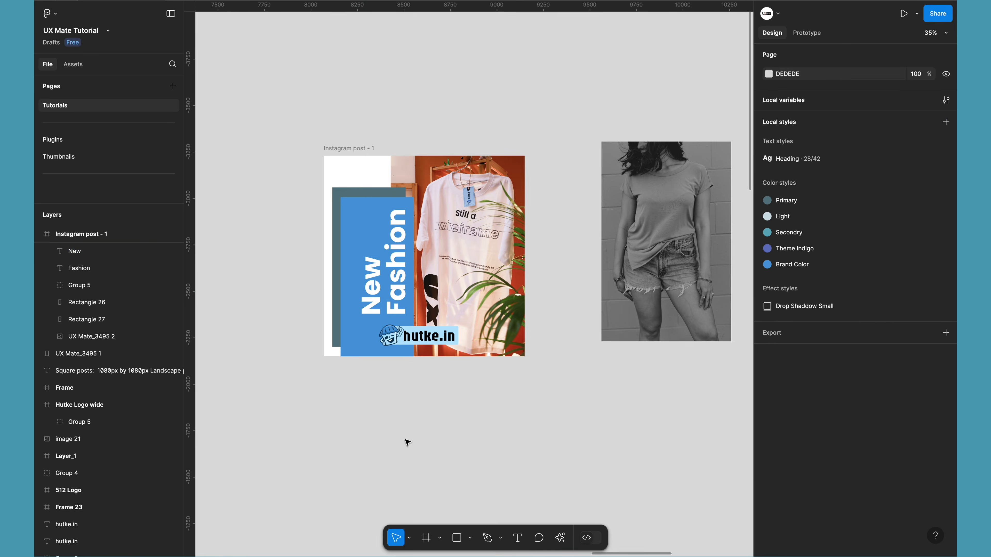
- Draw a rectangle about 377 × 121 on the empty canvas below the Instagram post frame
{"action": "scroll", "coordinate": [405, 442], "scroll_direction": "down", "scroll_amount": 4}
{"action": "scroll", "coordinate": [405, 441], "scroll_direction": "left", "scroll_amount": 1}
{"action": "scroll", "coordinate": [405, 442], "scroll_direction": "up", "scroll_amount": 5}
{"action": "scroll", "coordinate": [405, 442], "scroll_direction": "up", "scroll_amount": 1}
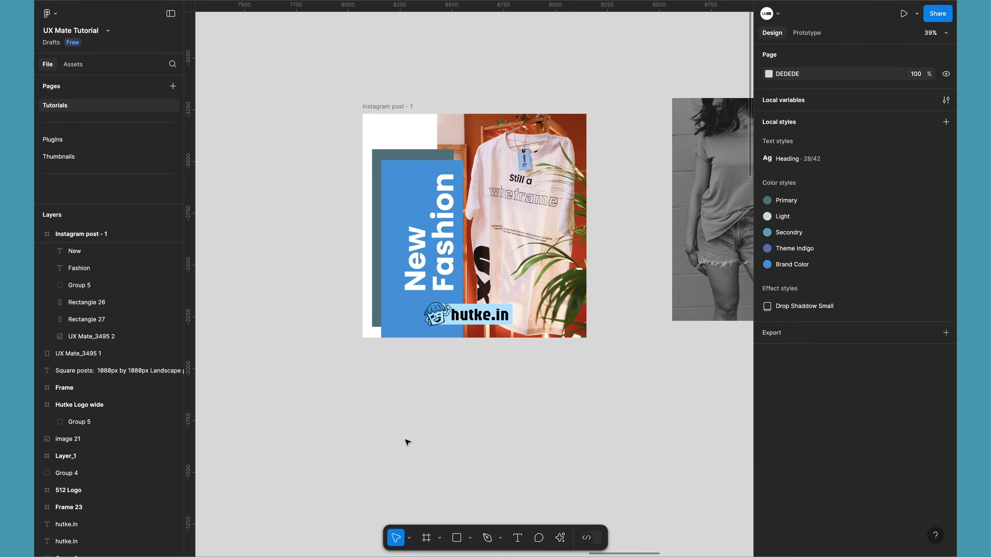
{"action": "scroll", "coordinate": [407, 442], "scroll_direction": "up", "scroll_amount": 3}
{"action": "scroll", "coordinate": [407, 442], "scroll_direction": "up", "scroll_amount": 2}
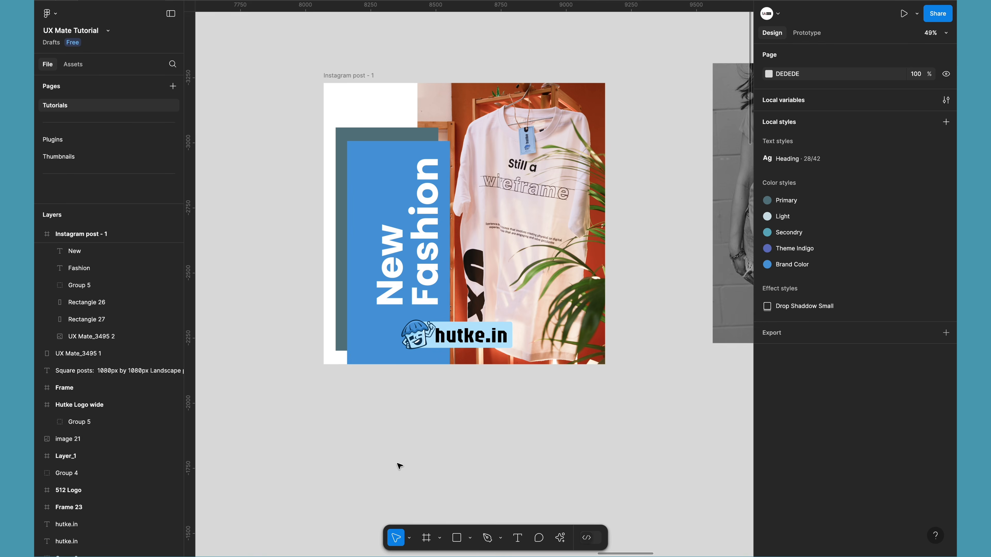
{"action": "left_click", "coordinate": [455, 539]}
{"action": "mouse_move", "coordinate": [428, 397]}
{"action": "left_mouse_down"}
{"action": "mouse_move", "coordinate": [522, 442]}
{"action": "mouse_move", "coordinate": [522, 420]}
{"action": "mouse_move", "coordinate": [525, 428]}
{"action": "left_mouse_up"}
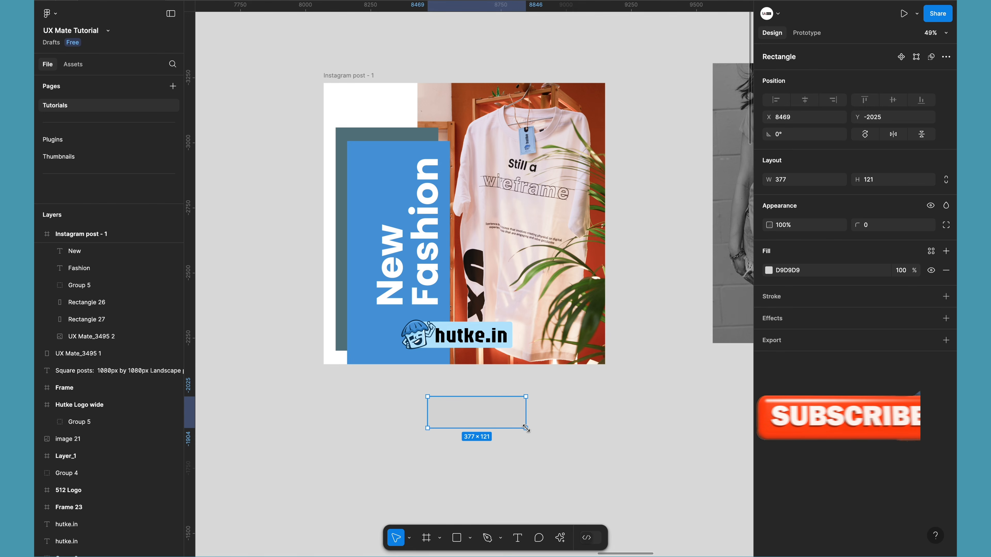
- Set the new rectangle's fill color to yellow FEF200
{"action": "scroll", "coordinate": [464, 419], "scroll_direction": "up", "scroll_amount": 5}
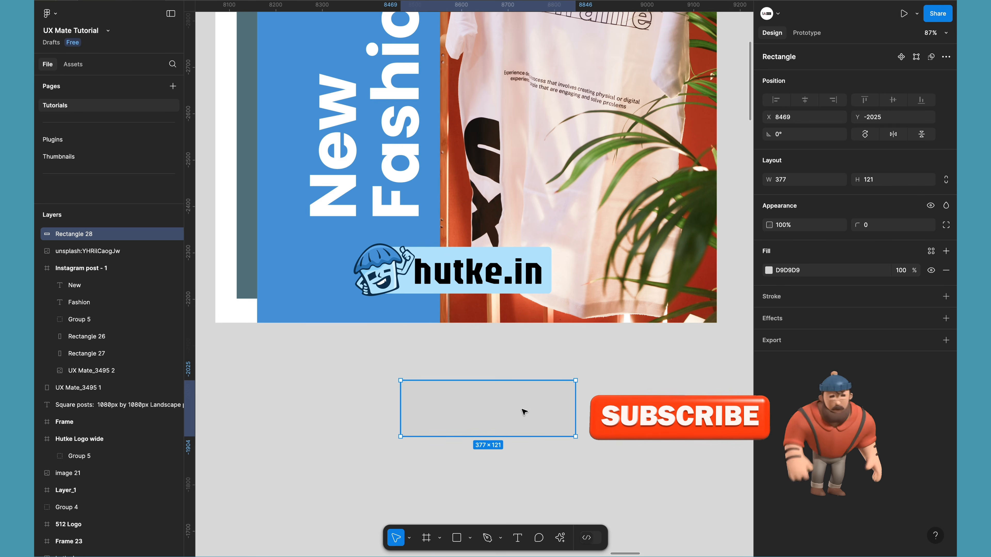
{"action": "left_click", "coordinate": [769, 270]}
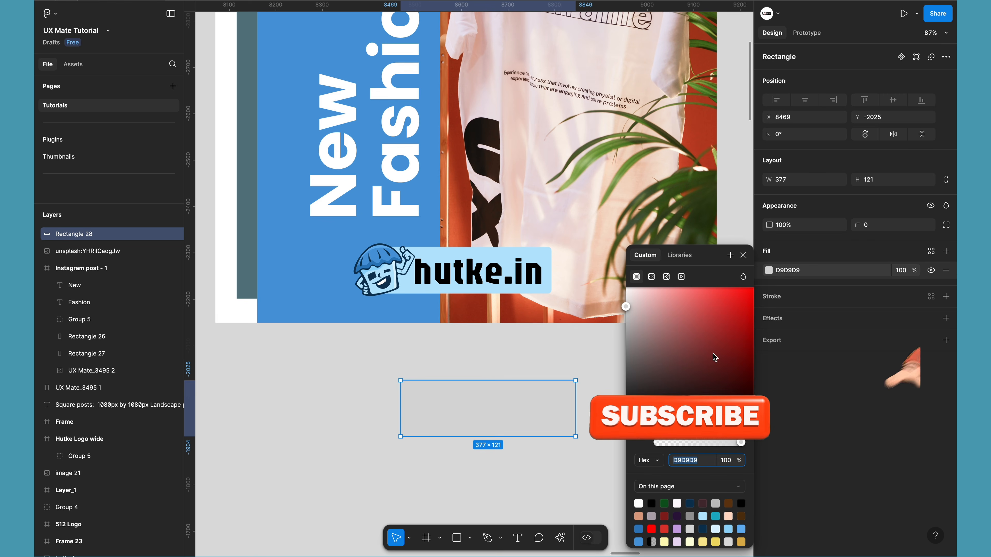
{"action": "type", "text": "FEF200"}
{"action": "key", "text": "Return"}
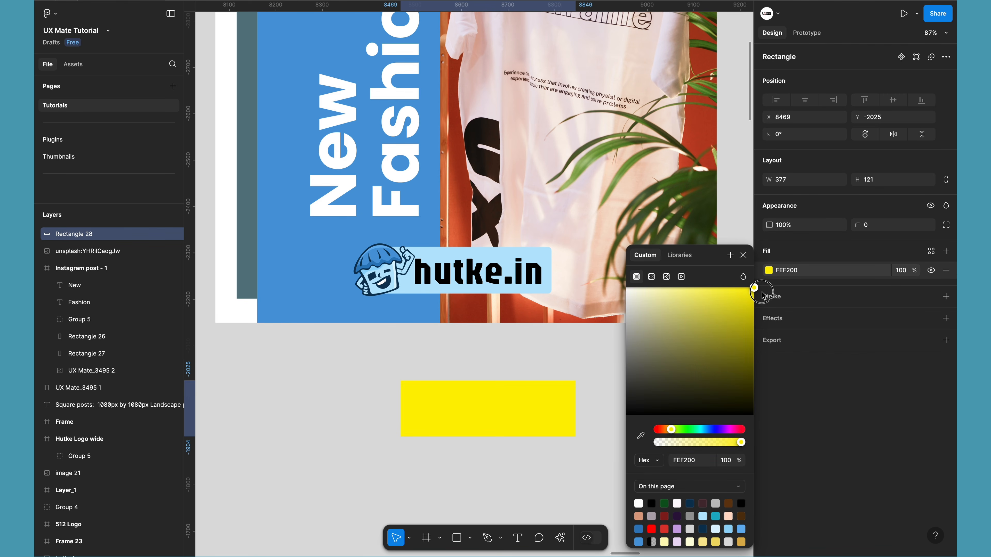
{"action": "left_click", "coordinate": [448, 479]}
- Move the yellow rectangle into the post's upper-left corner and resize it to 659 × 149 at X -50, Y 0
{"action": "left_click_drag", "start_coordinate": [458, 407], "coordinate": [621, 220]}
{"action": "scroll", "coordinate": [621, 220], "scroll_direction": "down", "scroll_amount": 5}
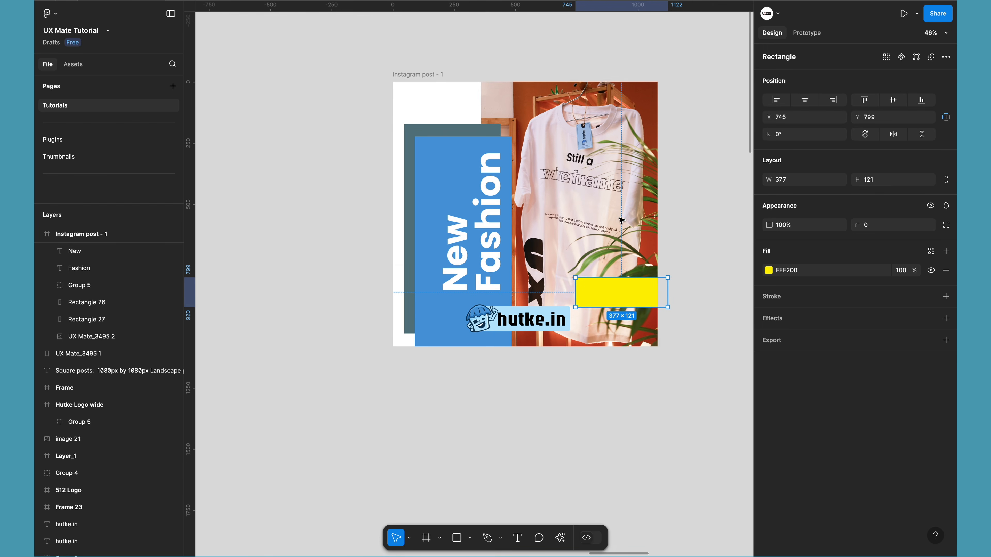
{"action": "left_click_drag", "start_coordinate": [624, 302], "coordinate": [551, 100]}
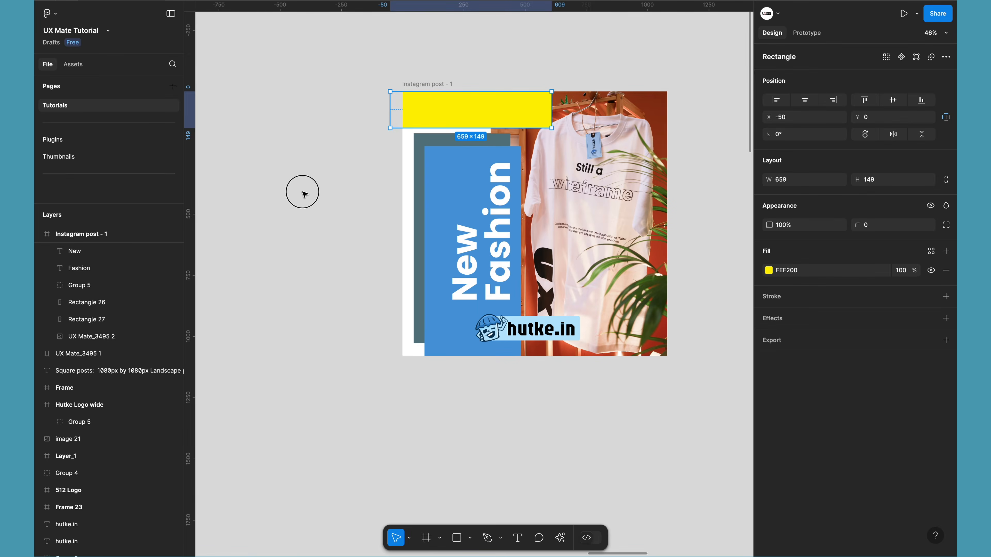
{"action": "left_click", "coordinate": [302, 192]}
{"action": "scroll", "coordinate": [303, 192], "scroll_direction": "down", "scroll_amount": 4}
{"action": "scroll", "coordinate": [302, 192], "scroll_direction": "up", "scroll_amount": 1}
{"action": "scroll", "coordinate": [303, 192], "scroll_direction": "up", "scroll_amount": 4}
{"action": "scroll", "coordinate": [396, 168], "scroll_direction": "right", "scroll_amount": 2}
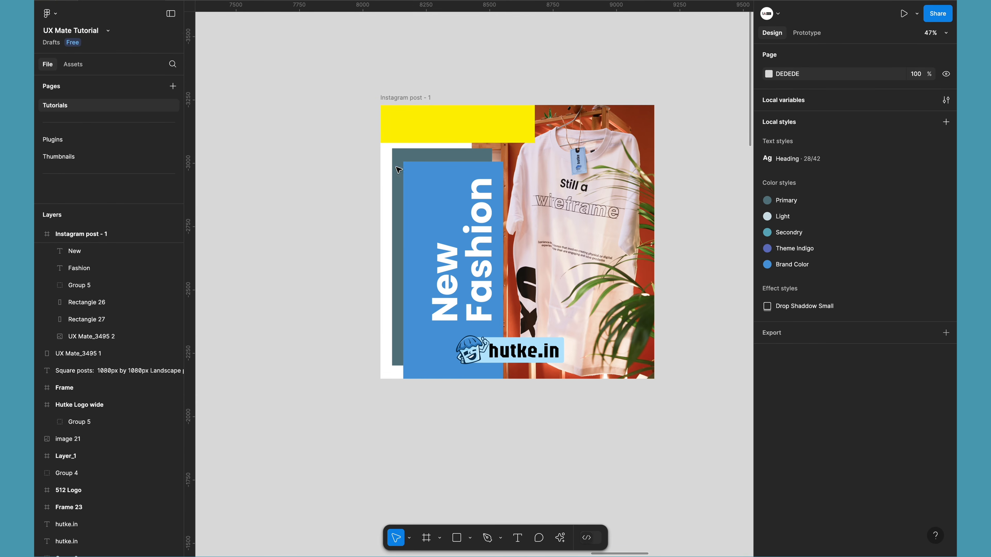
- Try rounding all corners of the yellow rectangle to a radius of 74.5, and undo it
{"action": "scroll", "coordinate": [402, 119], "scroll_direction": "up", "scroll_amount": 3}
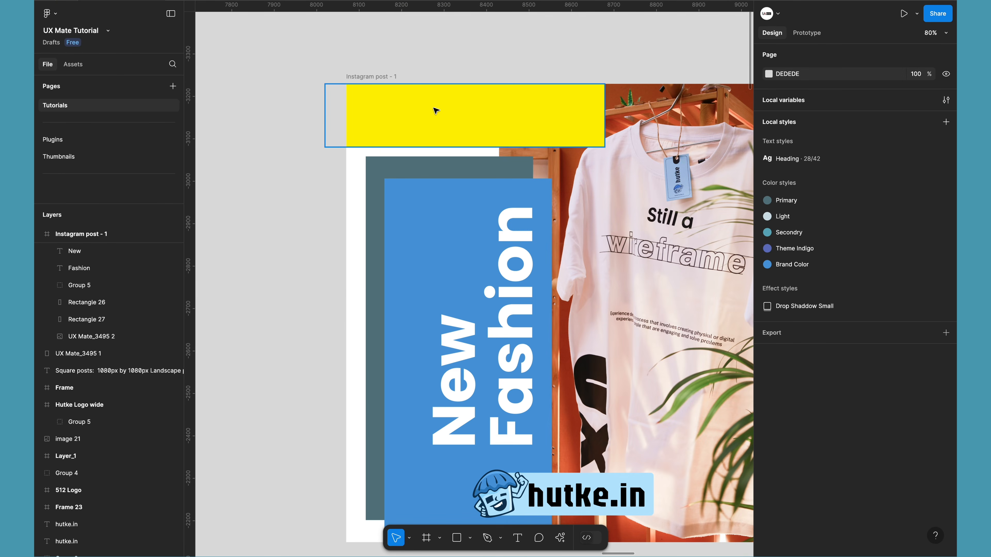
{"action": "scroll", "coordinate": [545, 116], "scroll_direction": "down", "scroll_amount": 3}
{"action": "scroll", "coordinate": [545, 116], "scroll_direction": "right", "scroll_amount": 3}
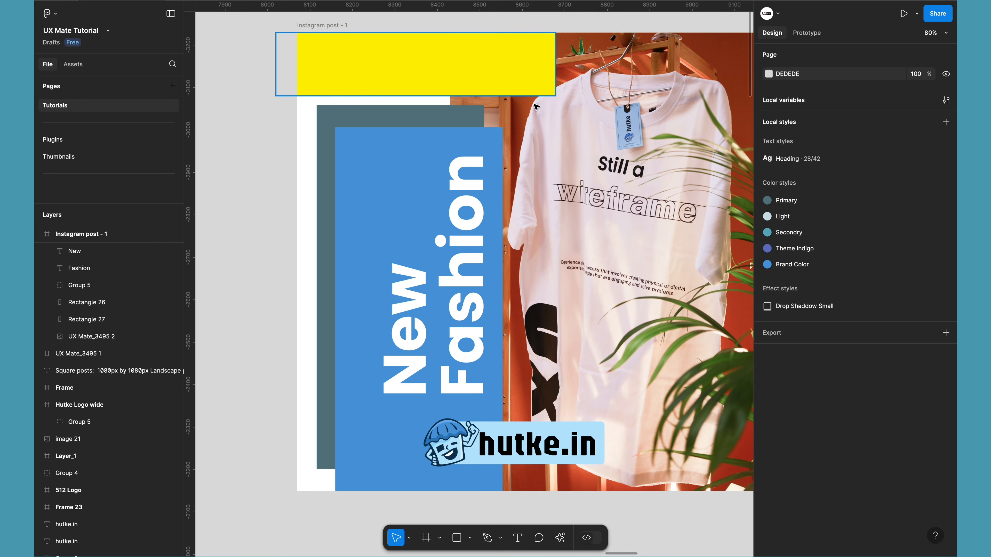
{"action": "left_click", "coordinate": [534, 79]}
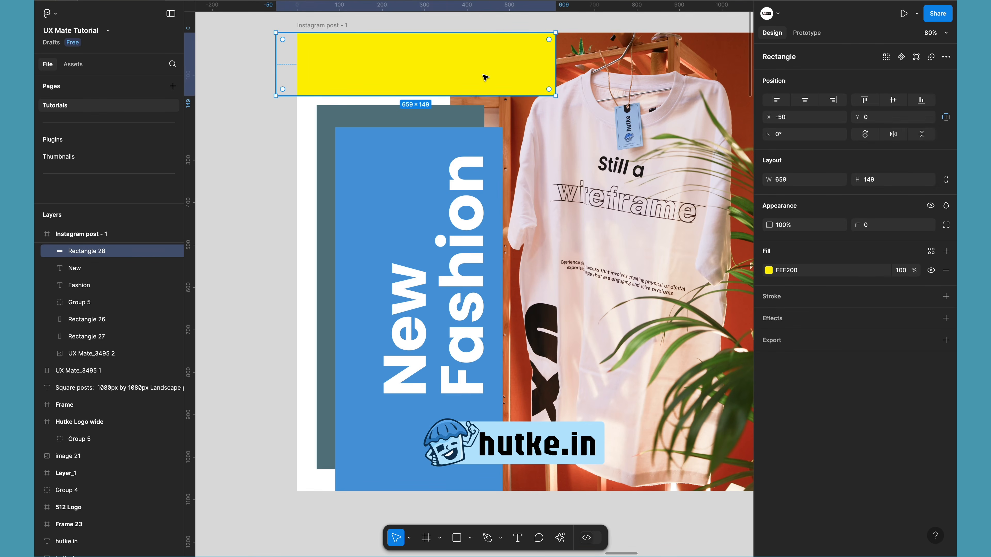
{"action": "scroll", "coordinate": [547, 90], "scroll_direction": "up", "scroll_amount": 5}
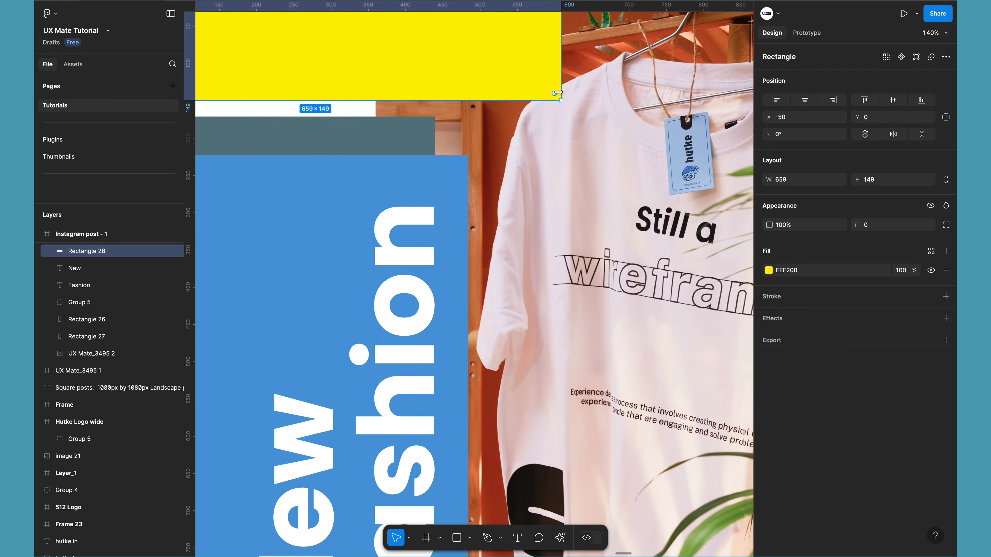
{"action": "left_click_drag", "start_coordinate": [558, 97], "coordinate": [462, 35]}
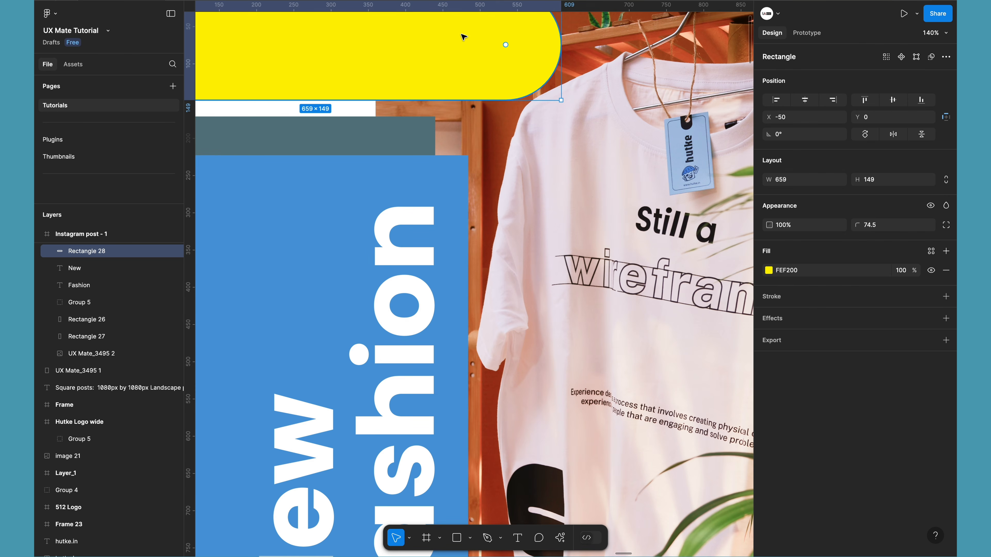
{"action": "scroll", "coordinate": [462, 36], "scroll_direction": "up", "scroll_amount": 3}
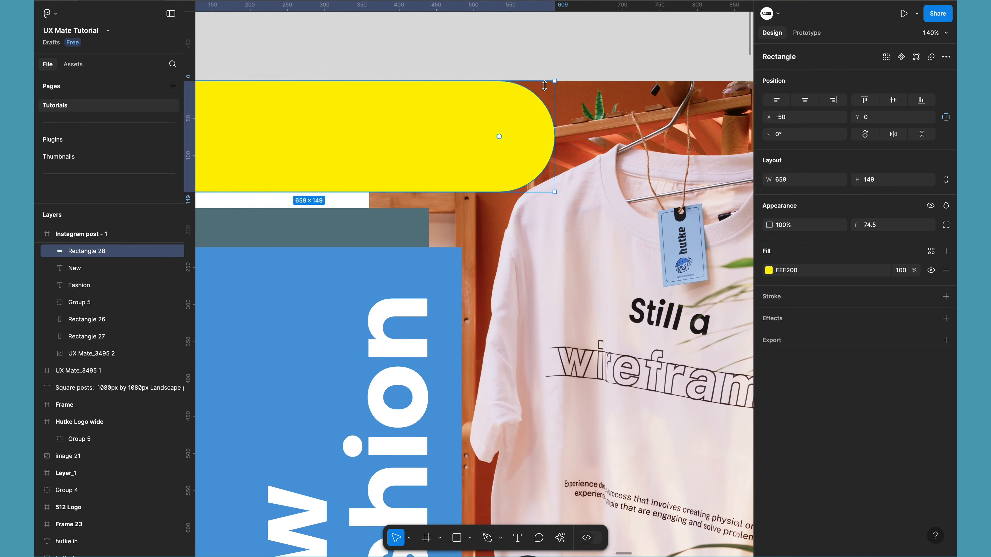
{"action": "key", "text": "ctrl+z"}
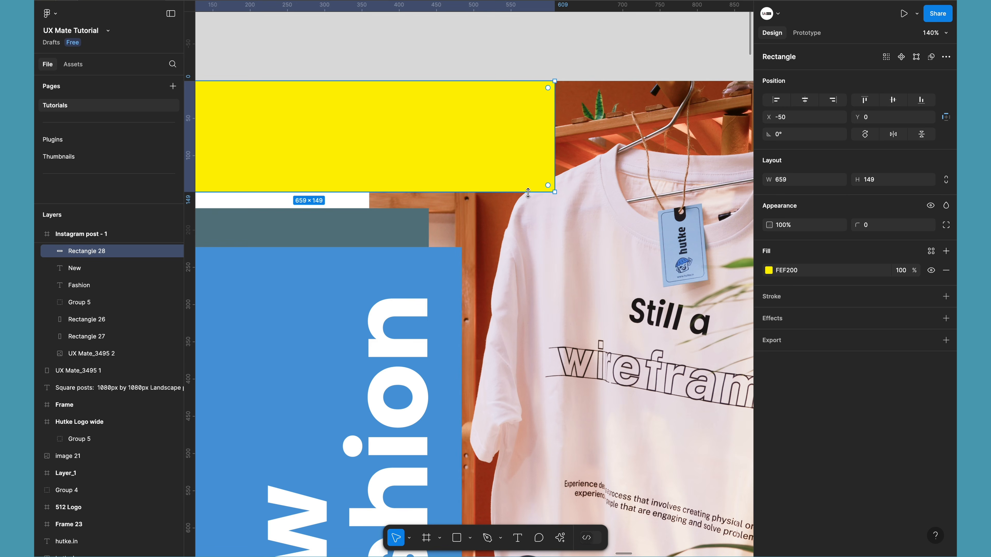
- Set the yellow rectangle's corner radius to 40
{"action": "left_click", "coordinate": [886, 230]}
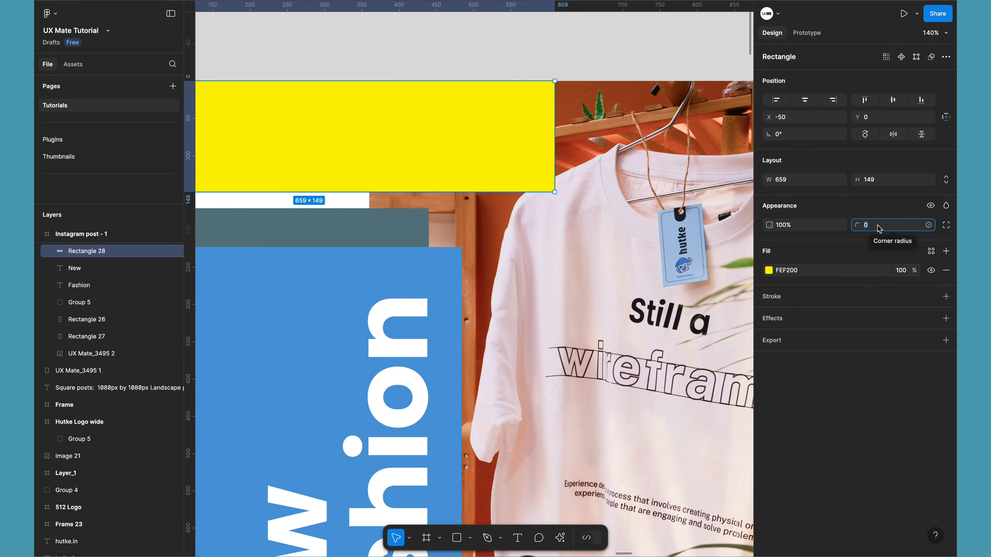
{"action": "type", "text": "4"}
{"action": "key", "text": "Return"}
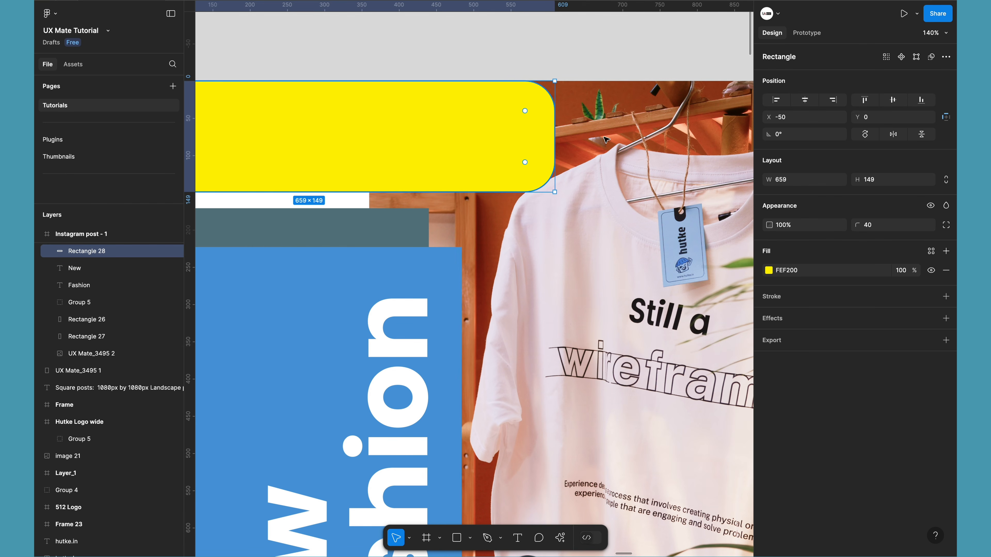
- Set the yellow rectangle's top-left, top-right and bottom-left corner radii to 0, leaving only the bottom-right corner rounded
{"action": "left_click", "coordinate": [946, 225]}
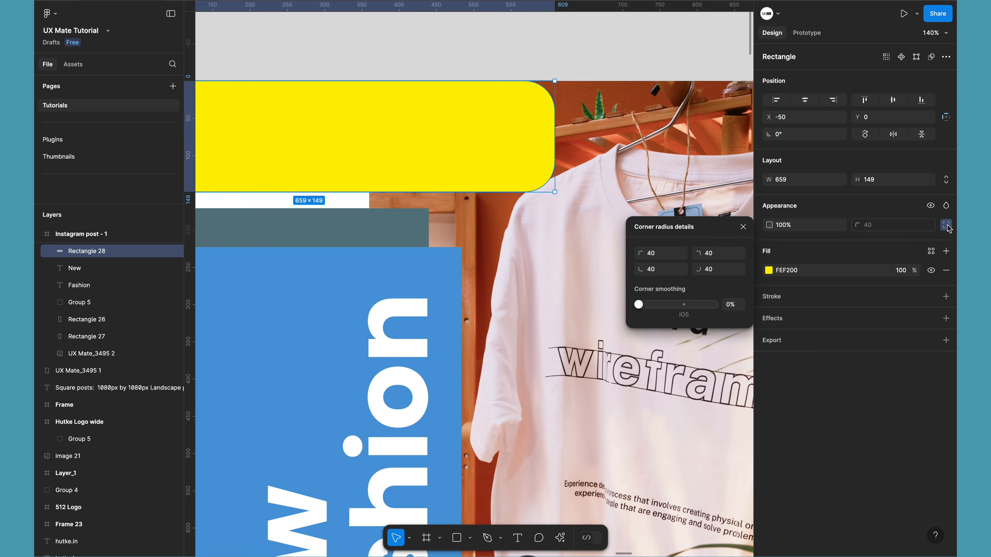
{"action": "left_click", "coordinate": [662, 253]}
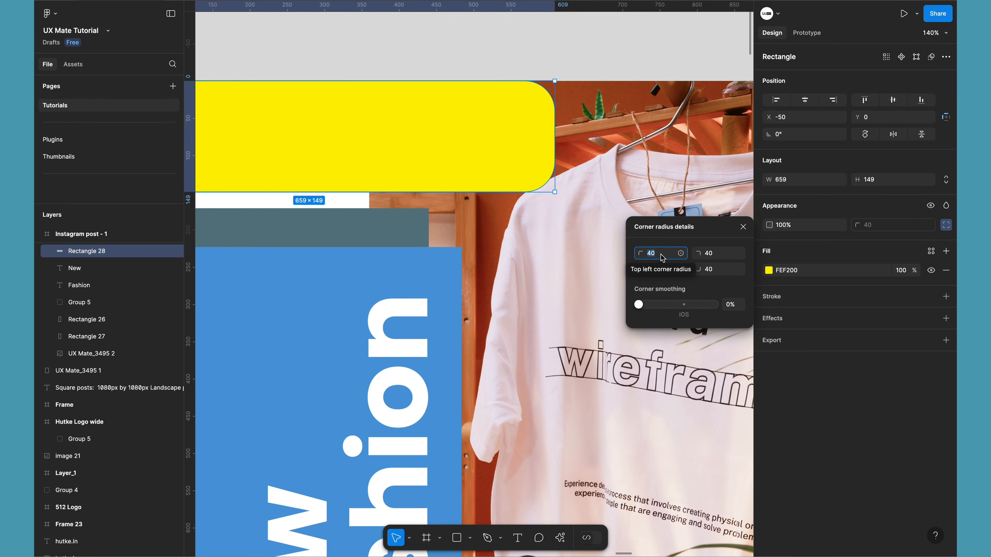
{"action": "type", "text": "0"}
{"action": "key", "text": "Tab"}
{"action": "key", "text": "Tab"}
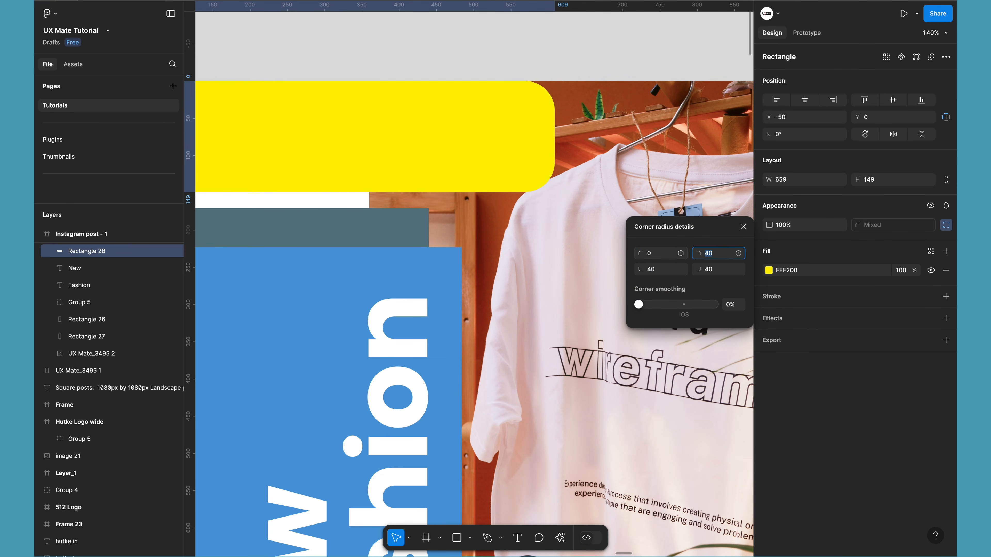
{"action": "type", "text": "0"}
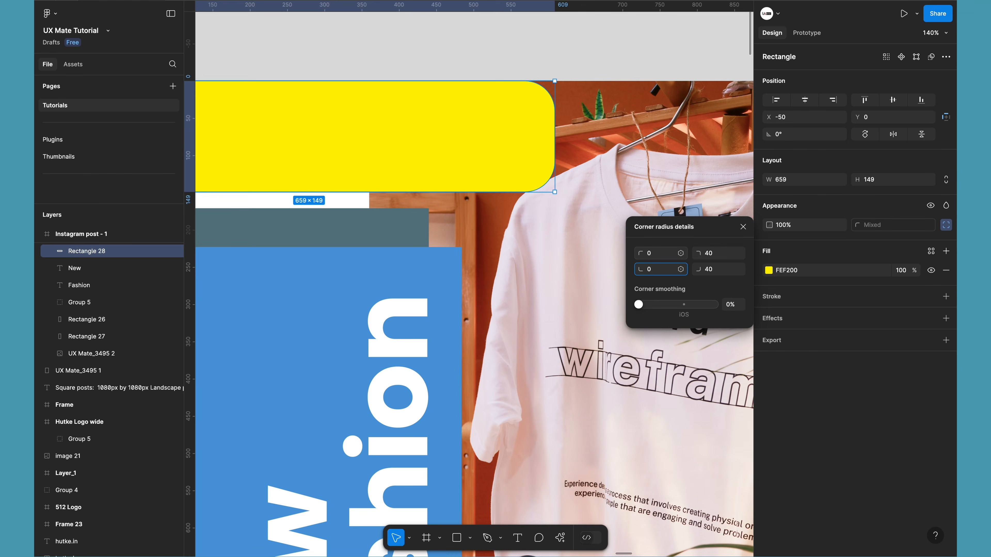
{"action": "key", "text": "shift+Tab"}
{"action": "key", "text": "Return"}
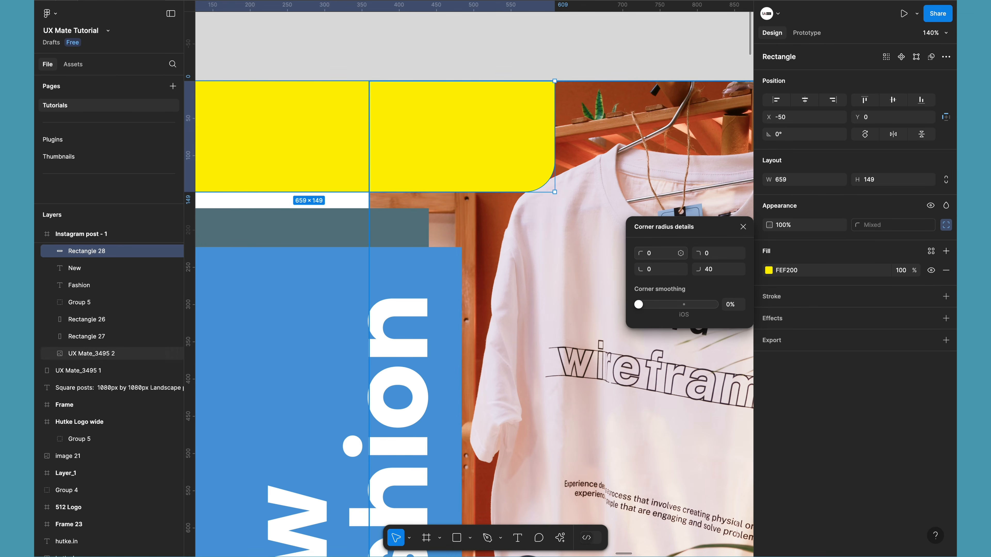
{"action": "left_click", "coordinate": [597, 56]}
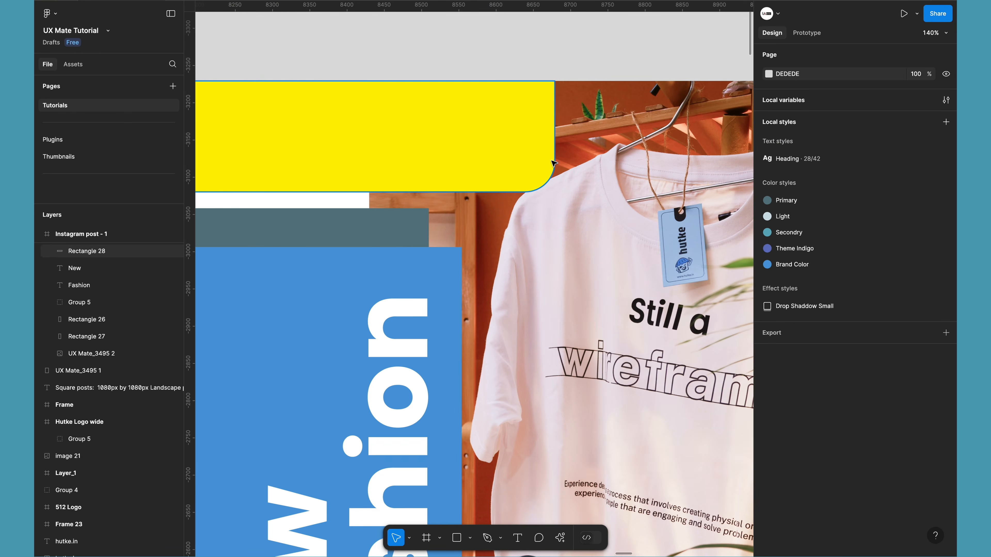
- Add a "Grab The Offer" text over the yellow banner of the Instagram post
{"action": "scroll", "coordinate": [536, 195], "scroll_direction": "down", "scroll_amount": 5}
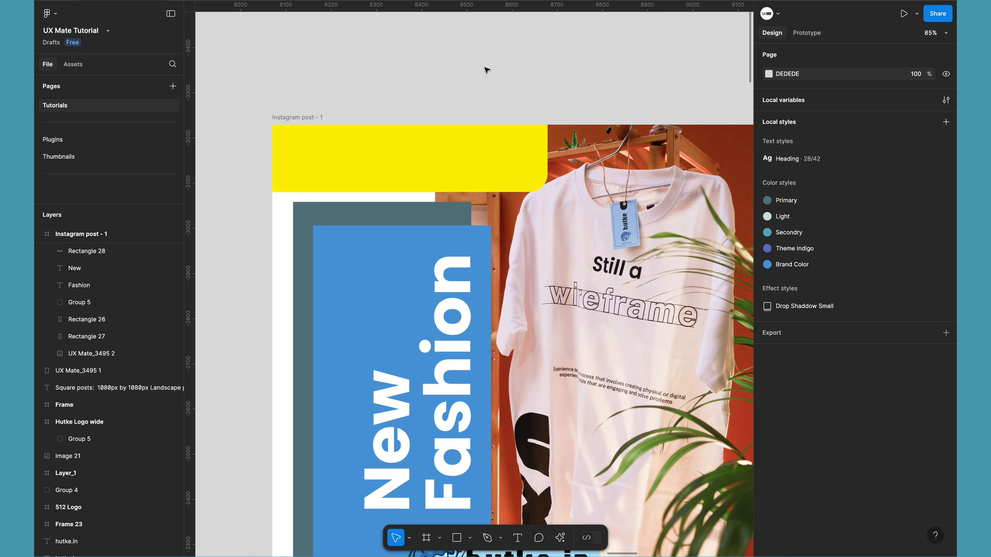
{"action": "scroll", "coordinate": [476, 85], "scroll_direction": "down", "scroll_amount": 5}
{"action": "scroll", "coordinate": [475, 86], "scroll_direction": "down", "scroll_amount": 1}
{"action": "scroll", "coordinate": [458, 97], "scroll_direction": "up", "scroll_amount": 3}
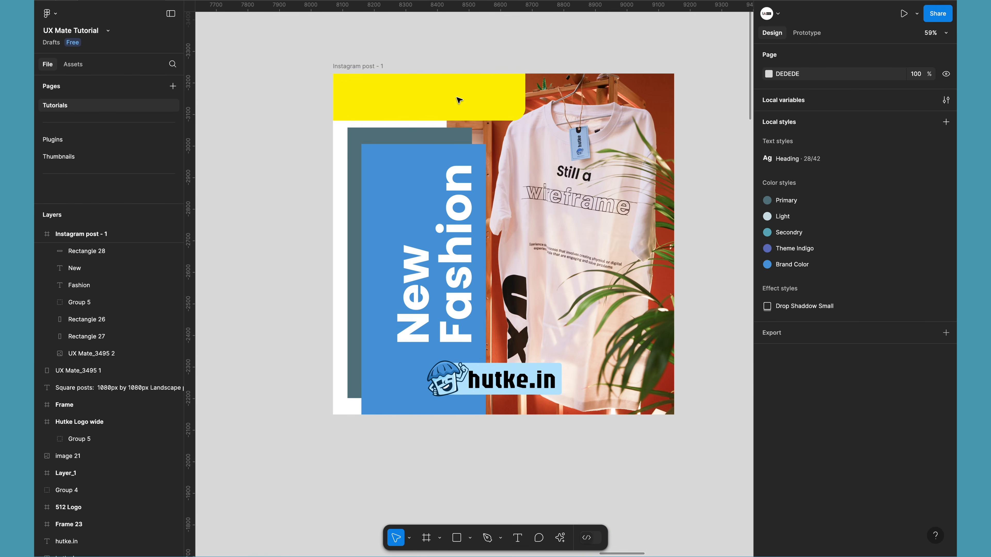
{"action": "key", "text": "t"}
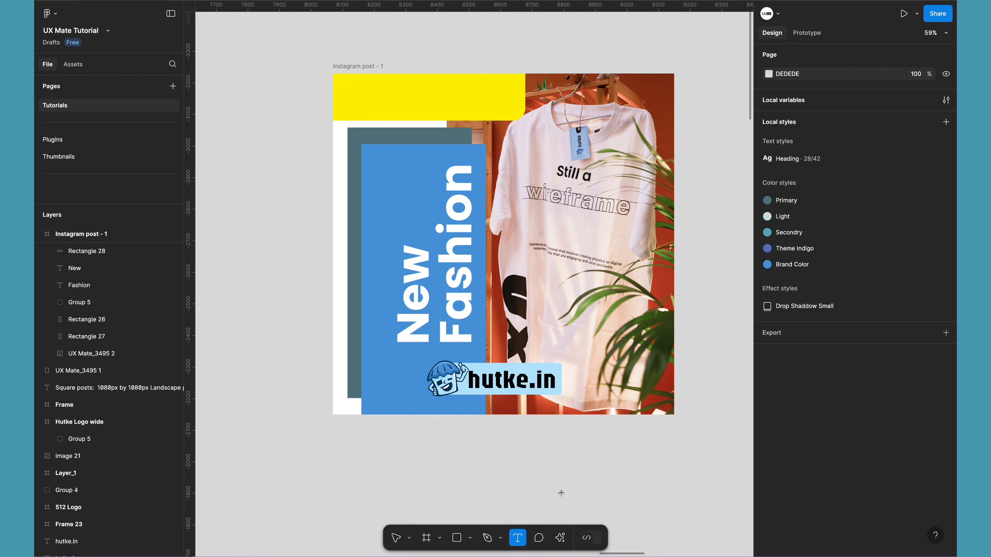
{"action": "left_click", "coordinate": [371, 98]}
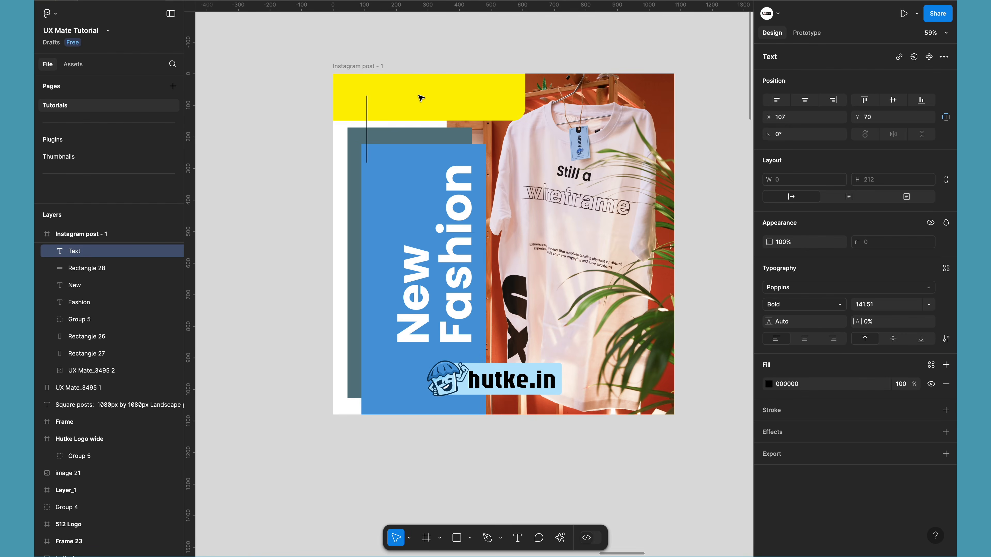
{"action": "type", "text": "G"}
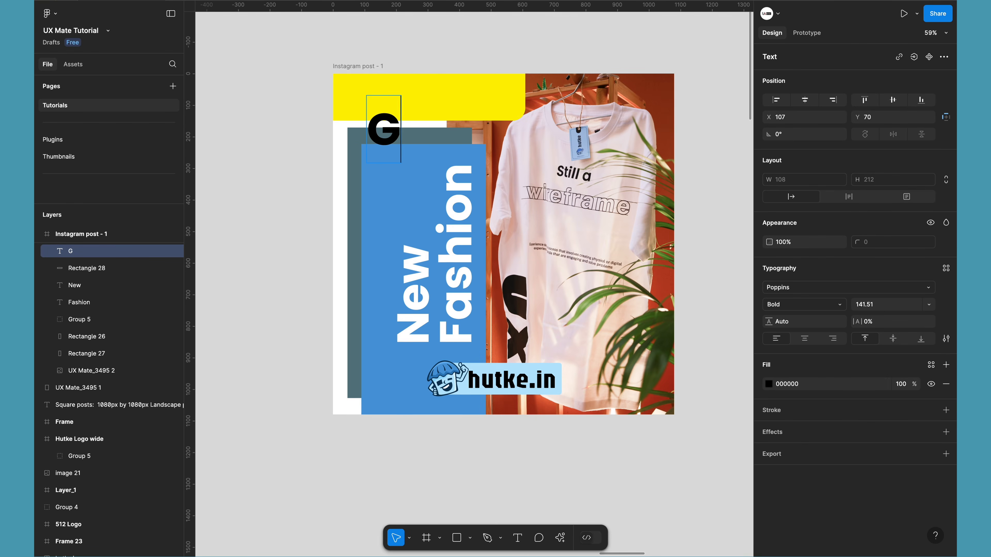
{"action": "type", "text": "rab The"}
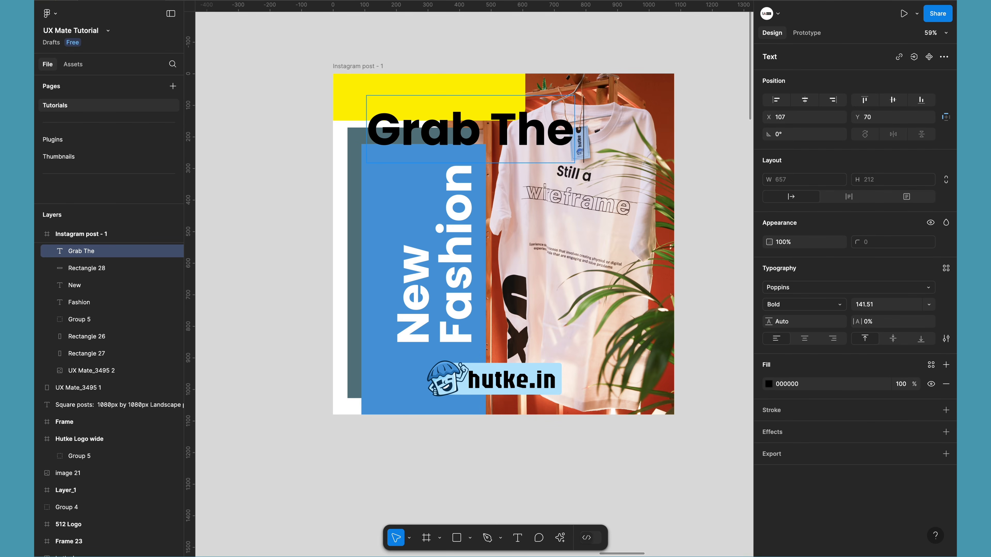
{"action": "type", "text": " Offer"}
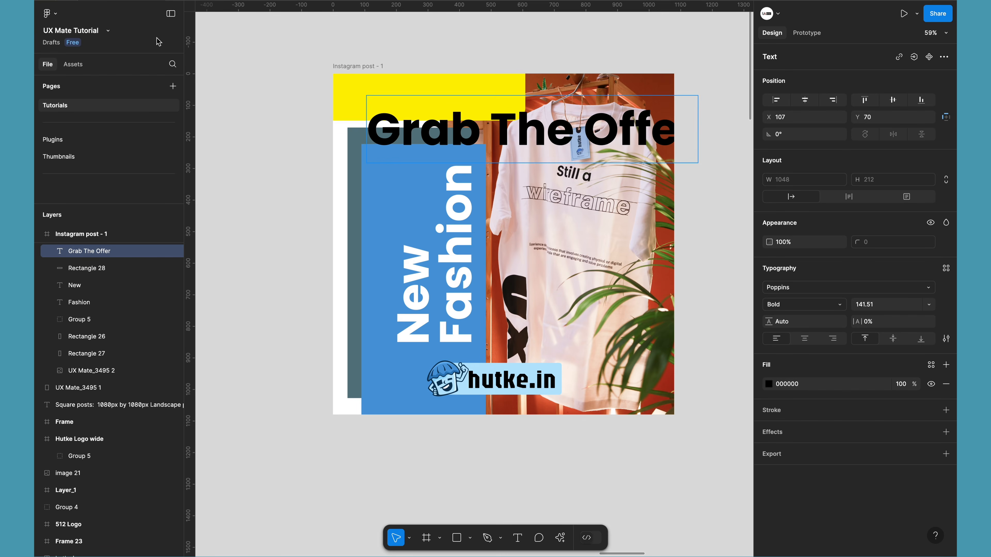
- Move the "Grab The Offer" text up to the post's top edge and reduce its font size to 61.51
{"action": "left_click_drag", "start_coordinate": [430, 127], "coordinate": [421, 109]}
{"action": "left_click", "coordinate": [882, 308]}
{"action": "key", "text": "shift+Down"}
{"action": "key", "text": "shift+Down"}
{"action": "key", "text": "shift+Down"}
{"action": "key", "text": "shift+Down"}
{"action": "key", "text": "shift+Down"}
{"action": "key", "text": "shift+Down"}
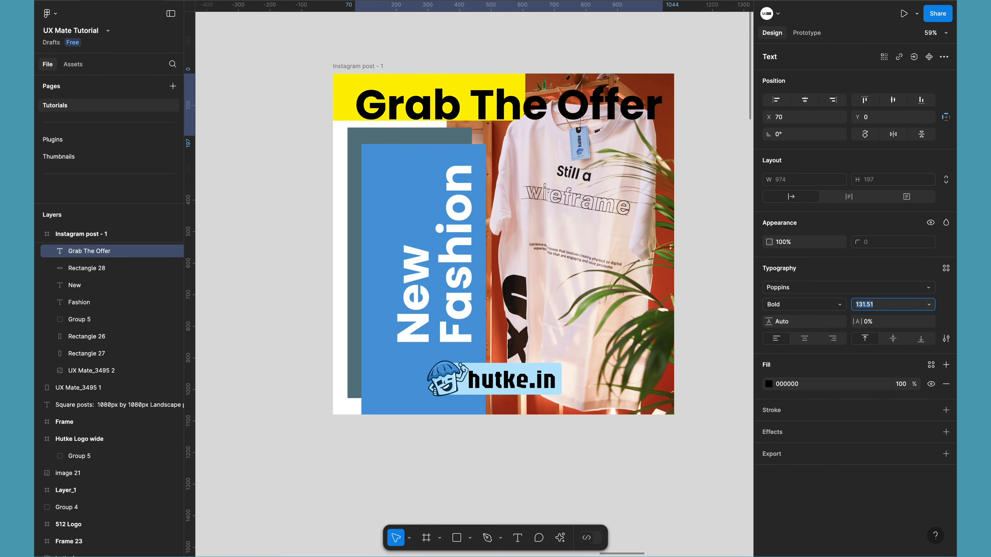
{"action": "key", "text": "shift+Down"}
{"action": "key", "text": "shift+Down"}
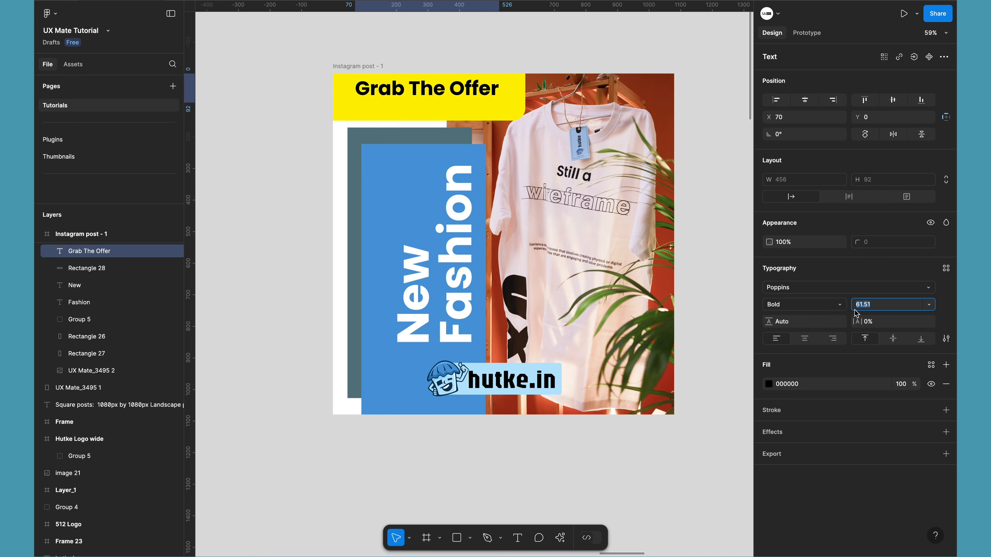
- Reposition the "Grab The Offer" text inside the yellow banner at X 52, Y 28
{"action": "left_click_drag", "start_coordinate": [439, 91], "coordinate": [438, 98]}
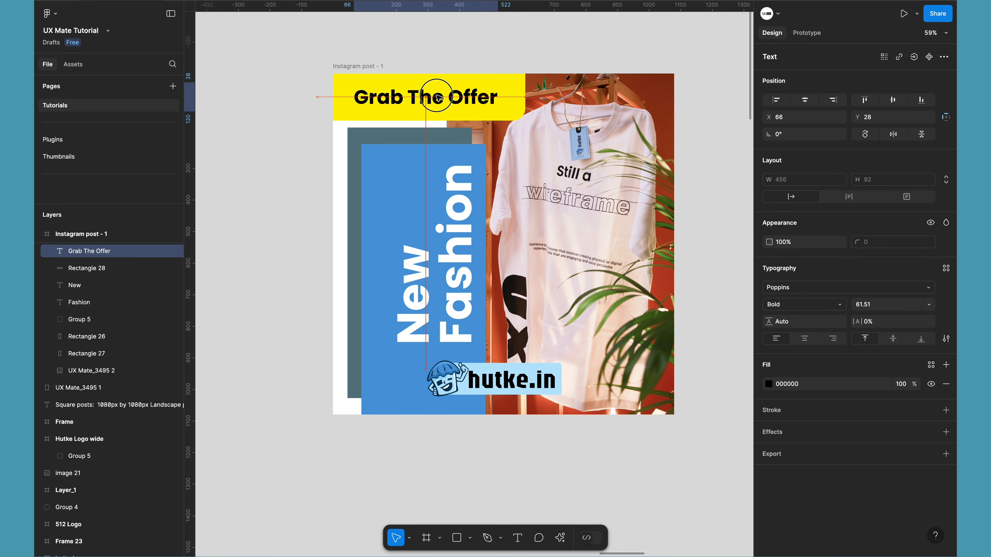
{"action": "left_click", "coordinate": [270, 177]}
{"action": "scroll", "coordinate": [270, 177], "scroll_direction": "down", "scroll_amount": 3}
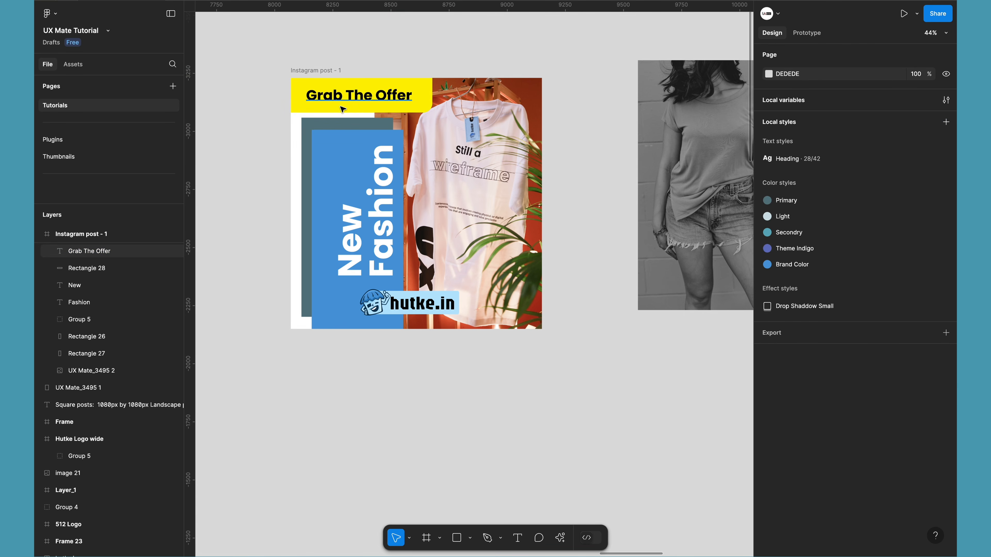
{"action": "left_click_drag", "start_coordinate": [348, 99], "coordinate": [344, 99]}
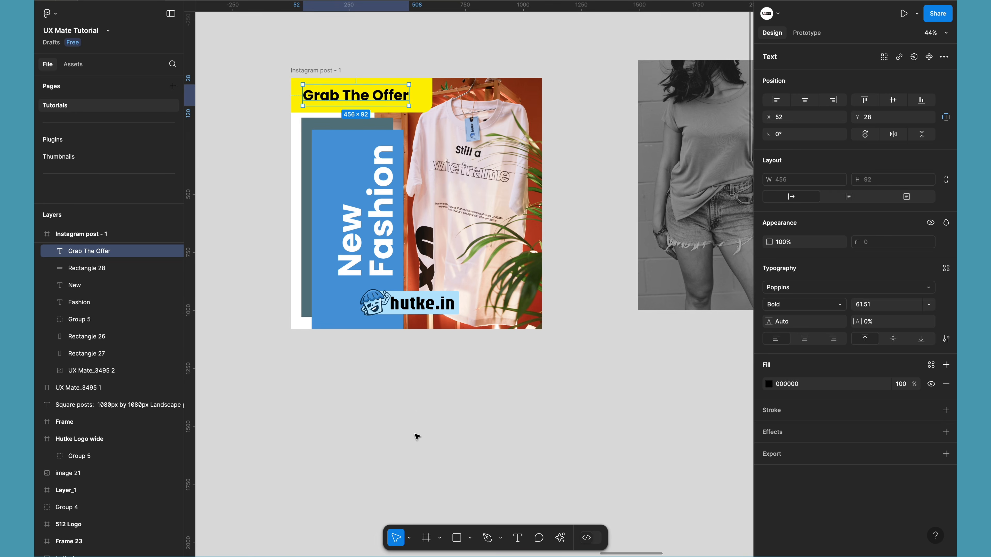
{"action": "left_click", "coordinate": [405, 398]}
- Move the hutke.in logo group straight up to X 287, Y 859
{"action": "scroll", "coordinate": [405, 350], "scroll_direction": "up", "scroll_amount": 5}
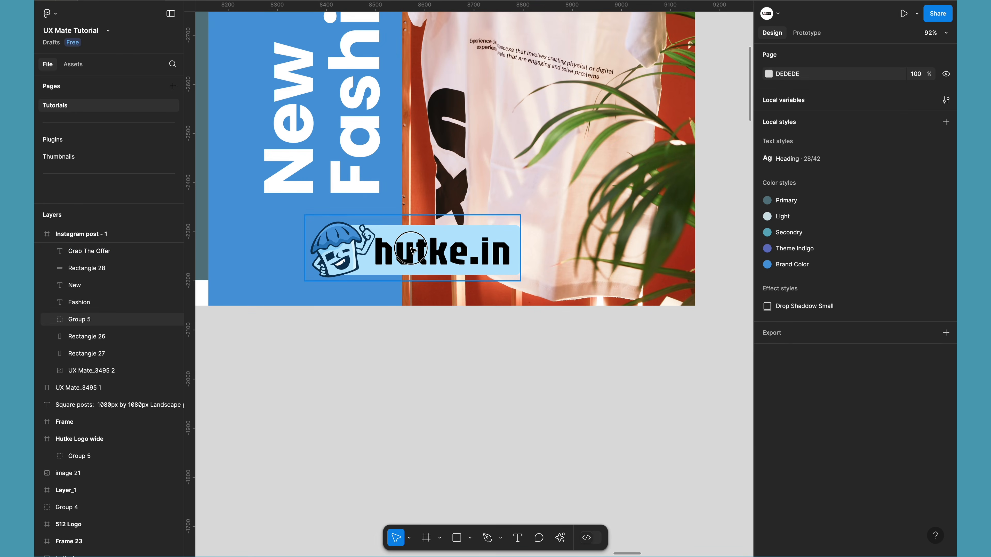
{"action": "left_click_drag", "start_coordinate": [412, 250], "coordinate": [412, 232]}
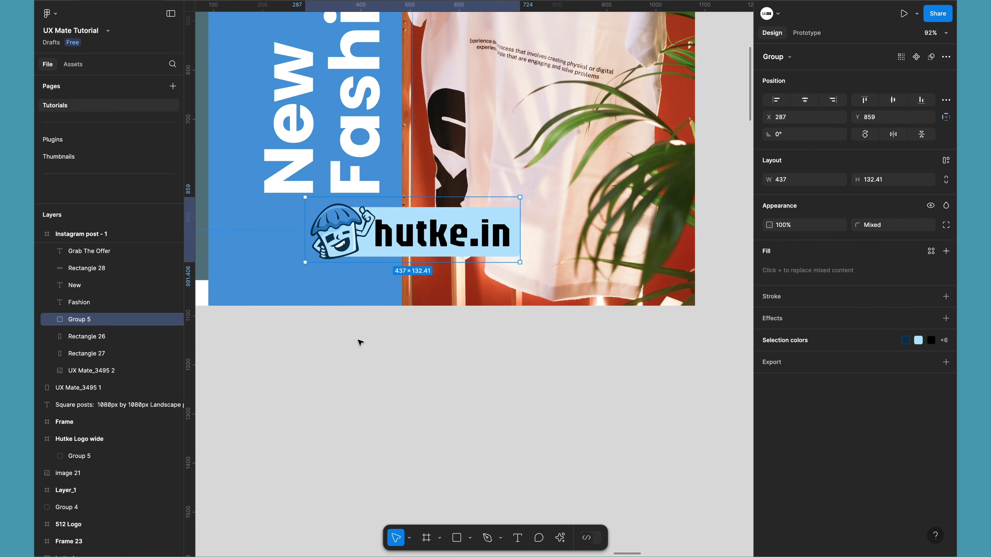
{"action": "scroll", "coordinate": [358, 341], "scroll_direction": "left", "scroll_amount": 2}
{"action": "scroll", "coordinate": [359, 342], "scroll_direction": "up", "scroll_amount": 2}
{"action": "left_click", "coordinate": [452, 249]}
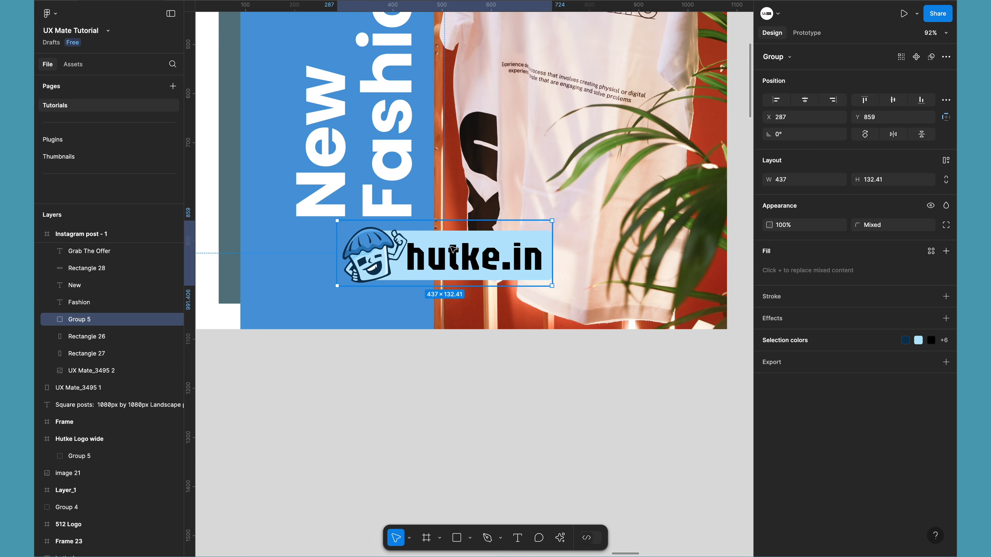
{"action": "left_click", "coordinate": [365, 394]}
- Move the vertical "New" and "Fashion" texts up together to Y 833
{"action": "scroll", "coordinate": [364, 394], "scroll_direction": "up", "scroll_amount": 5}
{"action": "scroll", "coordinate": [364, 394], "scroll_direction": "right", "scroll_amount": 1}
{"action": "left_click", "coordinate": [392, 210]}
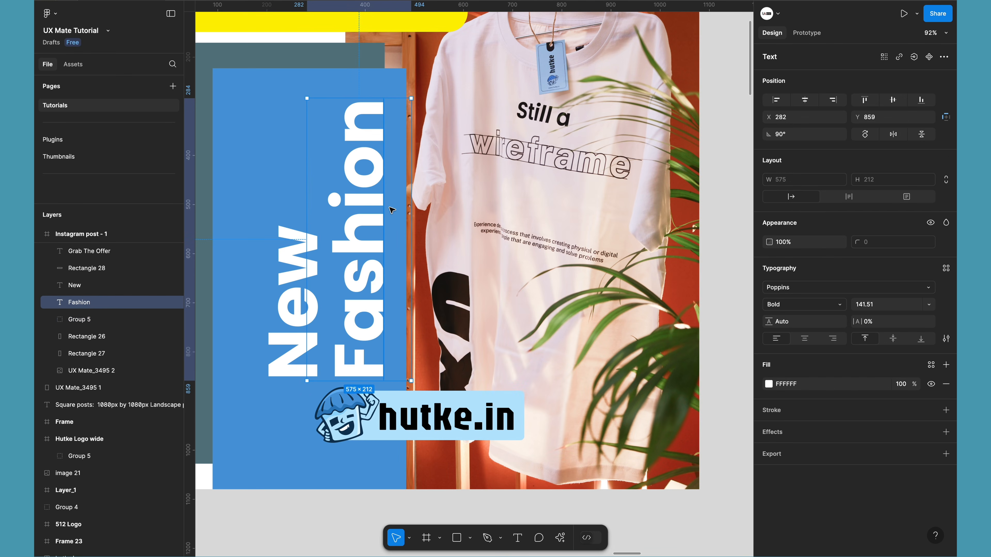
{"action": "left_click", "coordinate": [283, 233], "text": "shift"}
{"action": "mouse_move", "coordinate": [374, 250]}
{"action": "left_mouse_down"}
{"action": "mouse_move", "coordinate": [373, 227]}
{"action": "mouse_move", "coordinate": [375, 237]}
{"action": "left_mouse_up"}
- Undo the accidental move of the text inside the logo and shift the whole hutke.in logo group up to Y 849
{"action": "double_click", "coordinate": [436, 404]}
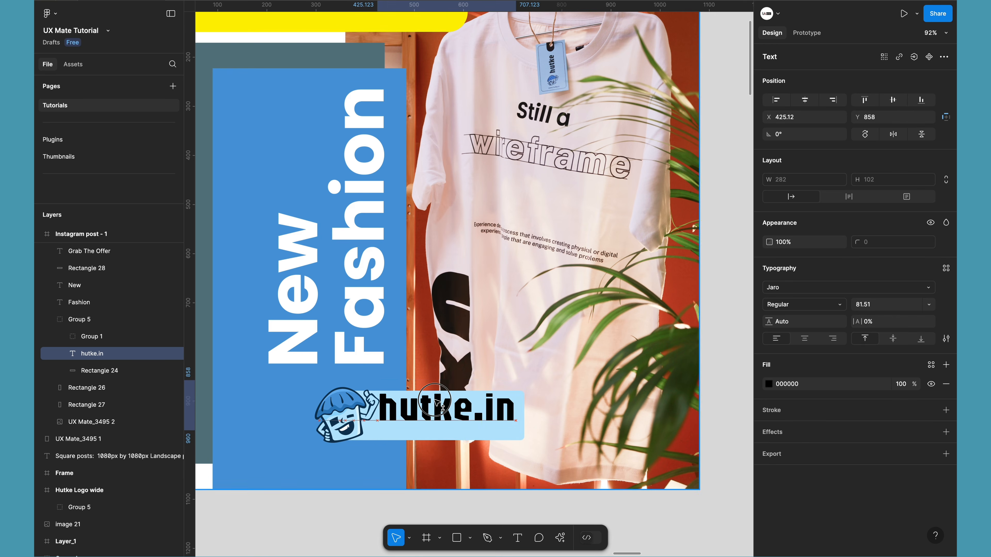
{"action": "key", "text": "ctrl+z"}
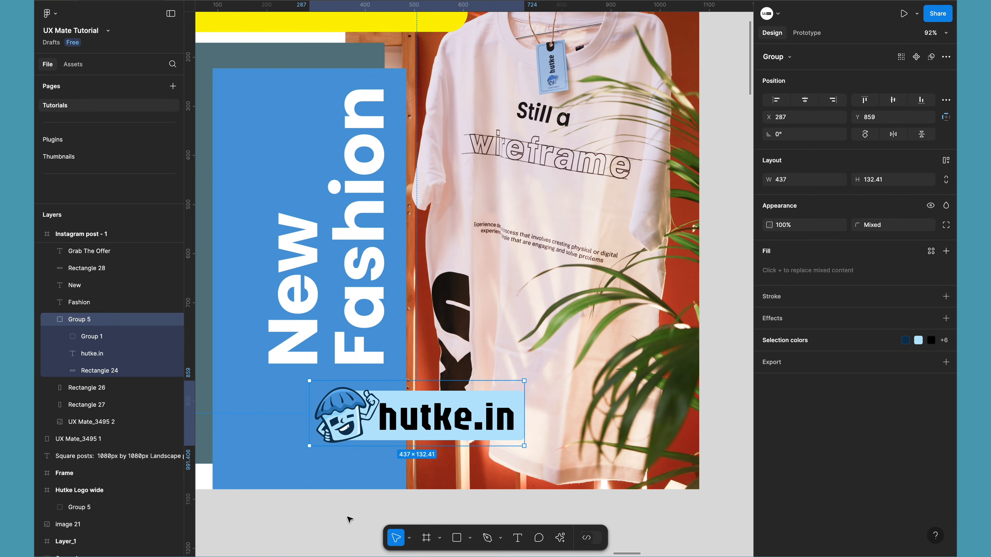
{"action": "left_click", "coordinate": [349, 520]}
{"action": "left_click", "coordinate": [349, 467]}
{"action": "left_click", "coordinate": [349, 402]}
{"action": "key", "text": "shift+Up"}
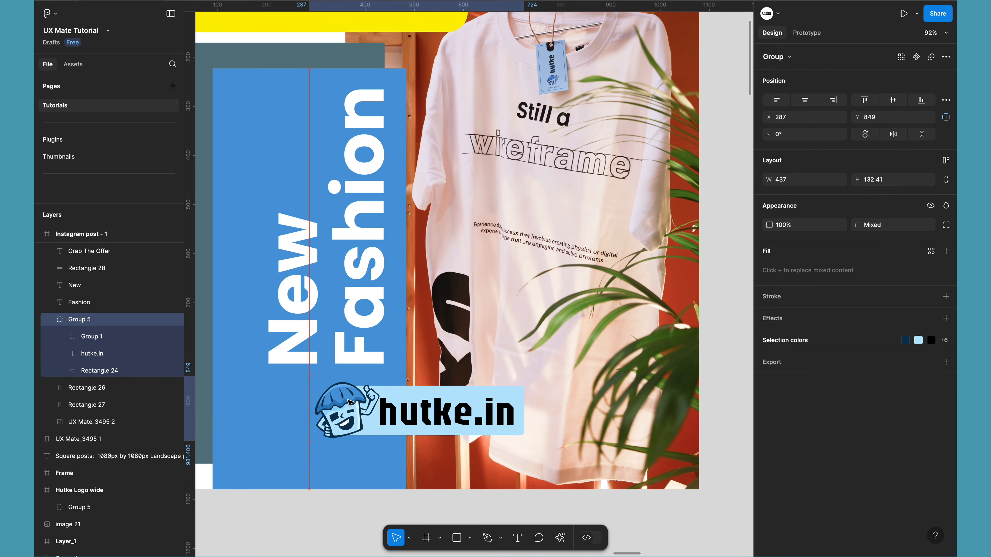
- Delete the dark teal rectangle behind the blue one
{"action": "scroll", "coordinate": [349, 403], "scroll_direction": "down", "scroll_amount": 5}
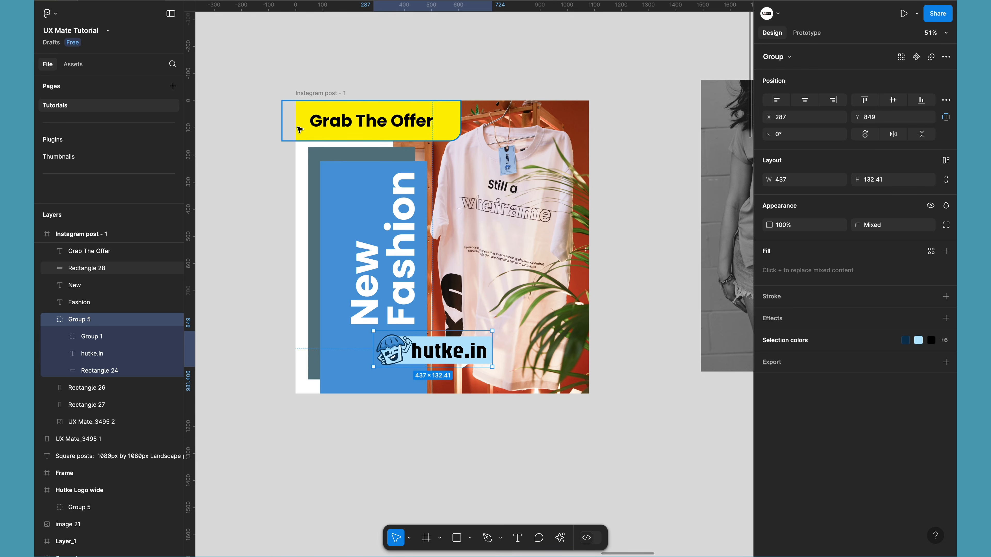
{"action": "left_click", "coordinate": [305, 134]}
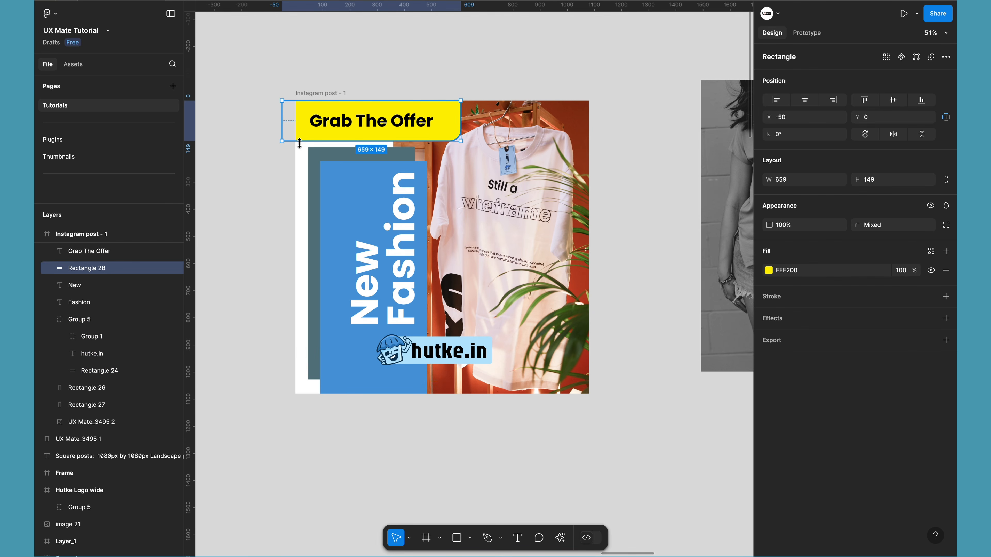
{"action": "left_click", "coordinate": [349, 214]}
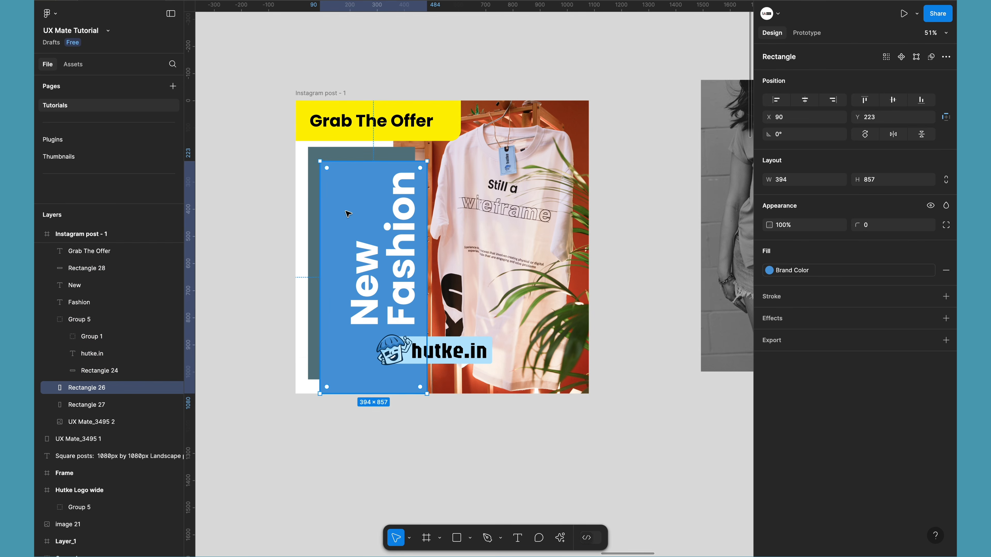
{"action": "left_click", "coordinate": [311, 156]}
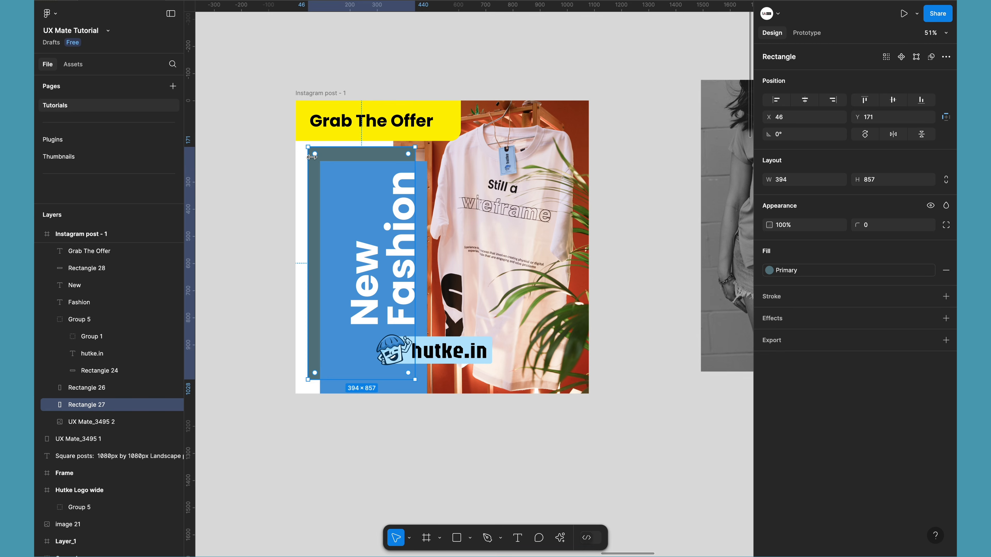
{"action": "key", "text": "Delete"}
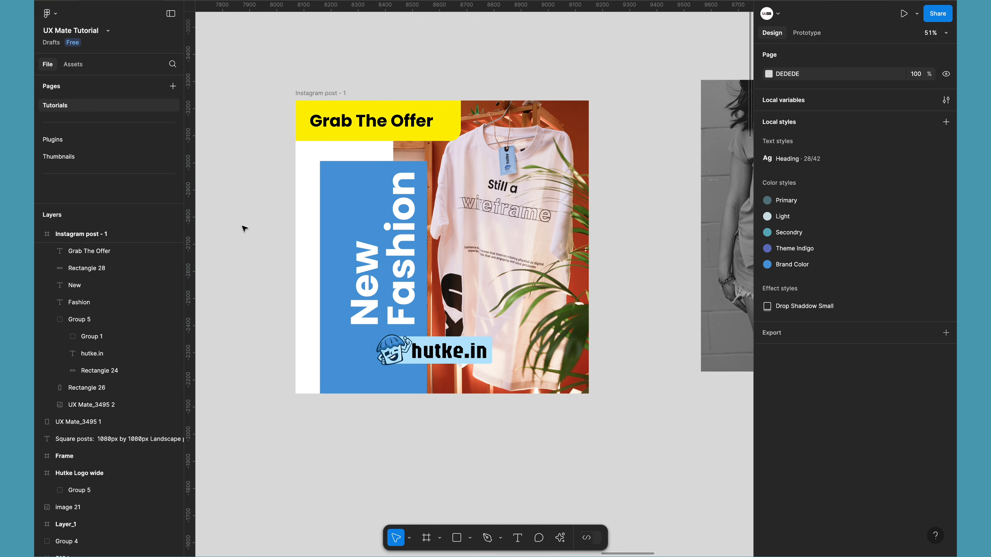
- Recolor the blue rectangle with the banner's yellow, FEF200, by sampling it from the canvas
{"action": "left_click", "coordinate": [334, 177]}
{"action": "key", "text": "i"}
{"action": "left_click", "coordinate": [449, 128]}
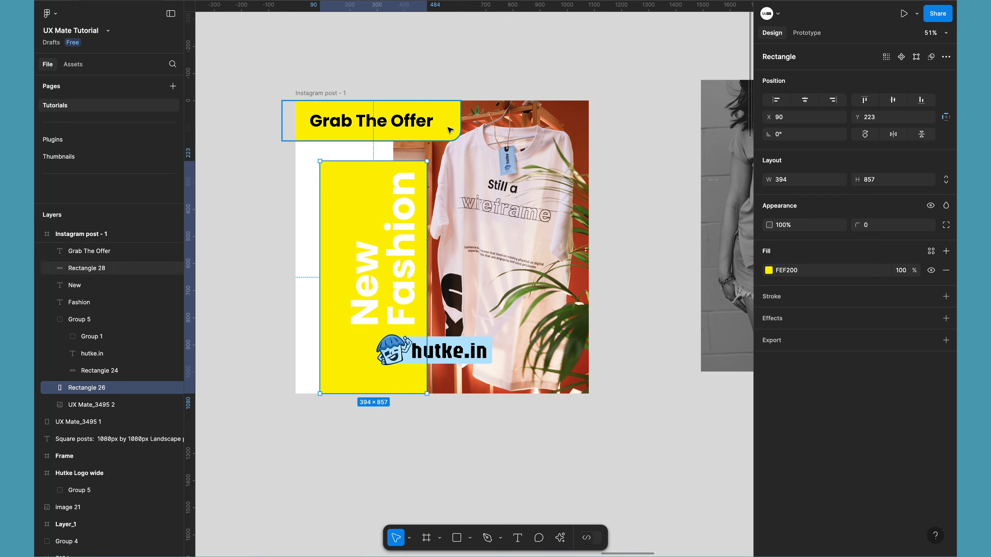
{"action": "left_click", "coordinate": [266, 214]}
- Try coloring the "New" and "Fashion" texts near-black 171210, sampled from the T-shirt print
{"action": "left_click", "coordinate": [373, 251]}
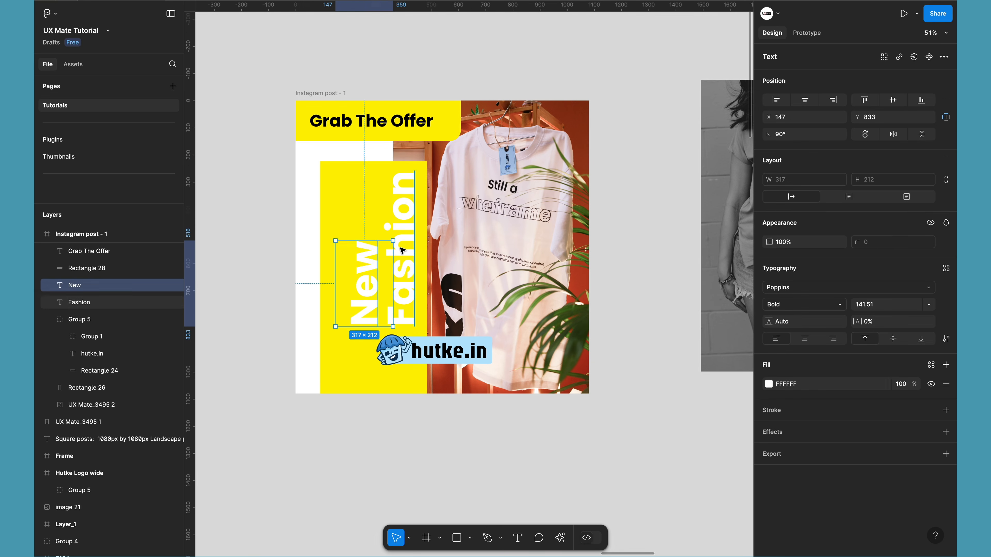
{"action": "left_click", "coordinate": [402, 250], "text": "shift"}
{"action": "key", "text": "i"}
{"action": "left_click", "coordinate": [451, 293]}
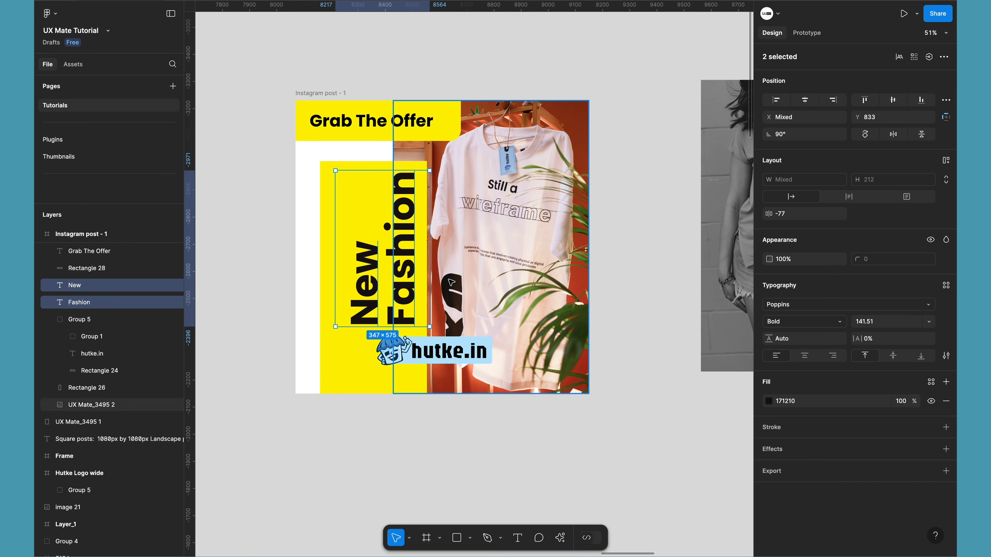
{"action": "left_click", "coordinate": [393, 438]}
- Try coloring the "New" text light blue A6BFE0, sampled from the T-shirt's hang tag
{"action": "left_click", "coordinate": [366, 261]}
{"action": "key", "text": "i"}
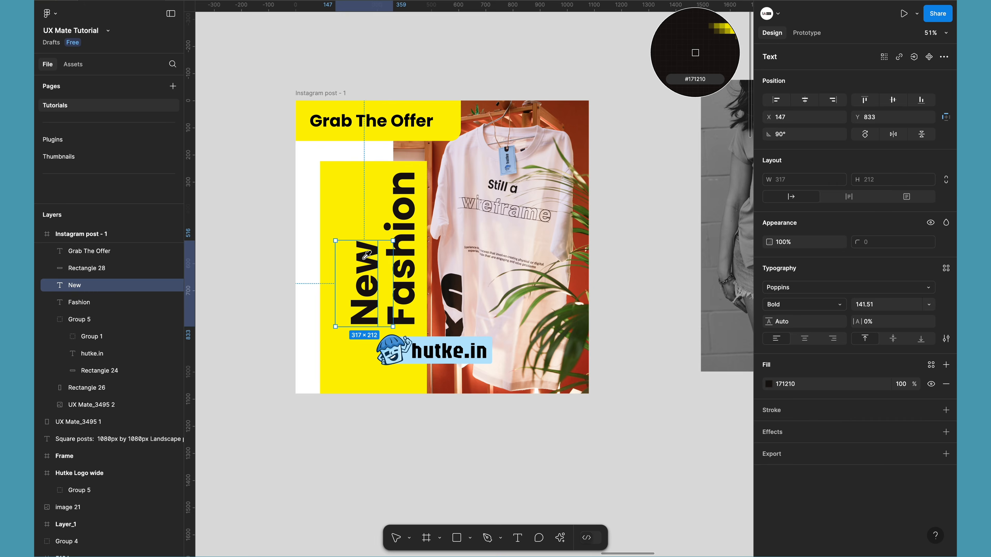
{"action": "left_click", "coordinate": [516, 155]}
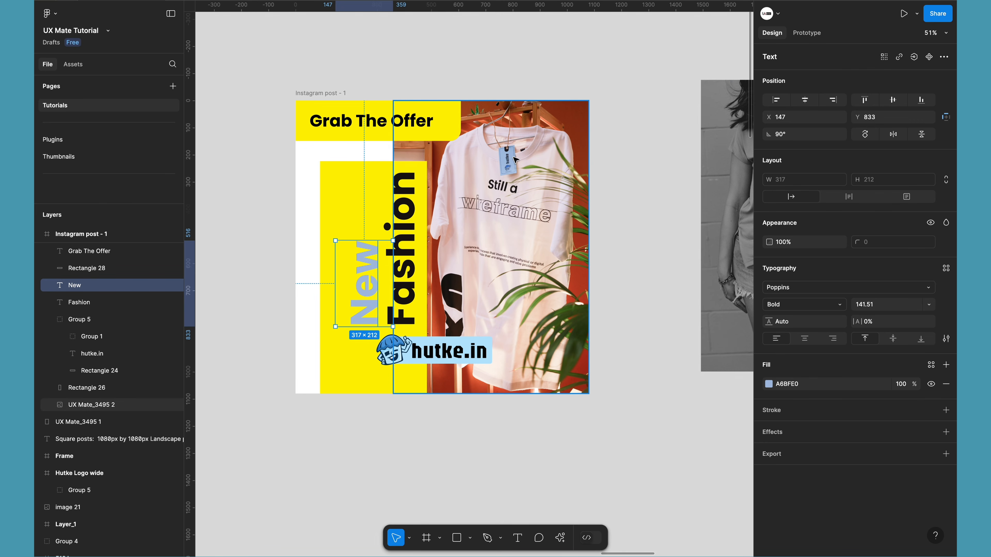
- Recolor the "New" text with a dark red-brown sampled from the photo's background wall
{"action": "left_click", "coordinate": [768, 384]}
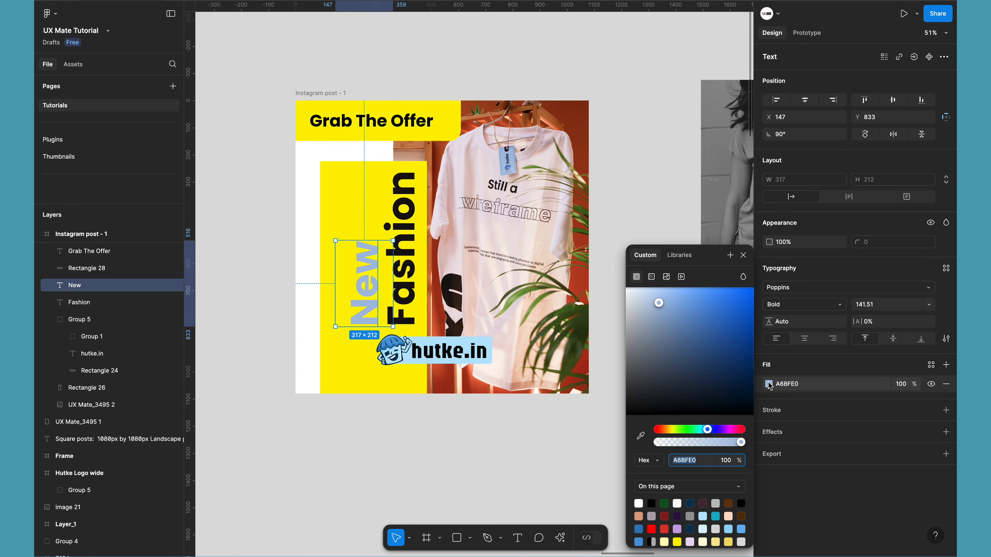
{"action": "left_click", "coordinate": [641, 436]}
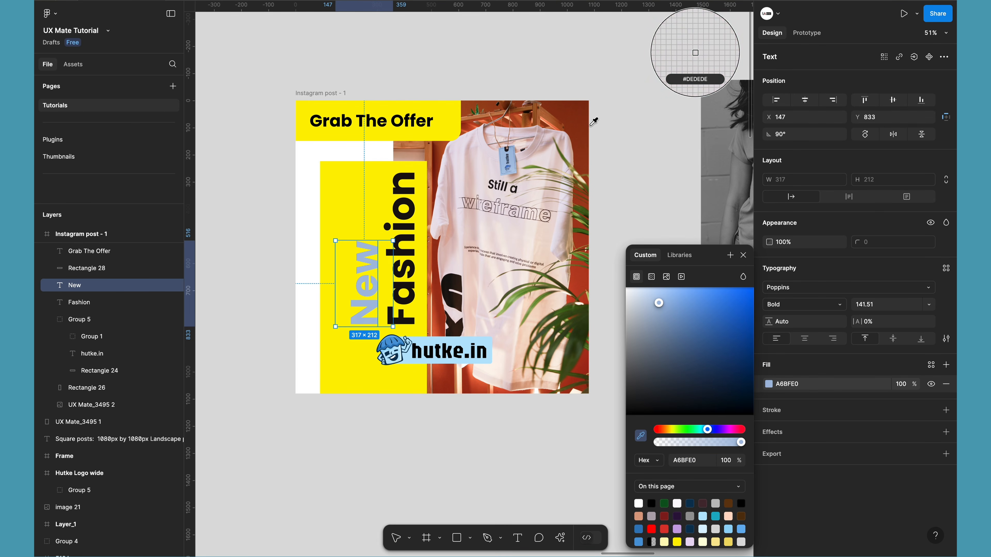
{"action": "left_click", "coordinate": [581, 140]}
{"action": "left_click", "coordinate": [405, 463]}
- Recolor the "Fashion" text with a dark red-brown sampled from the photo's background wall
{"action": "left_click", "coordinate": [398, 273]}
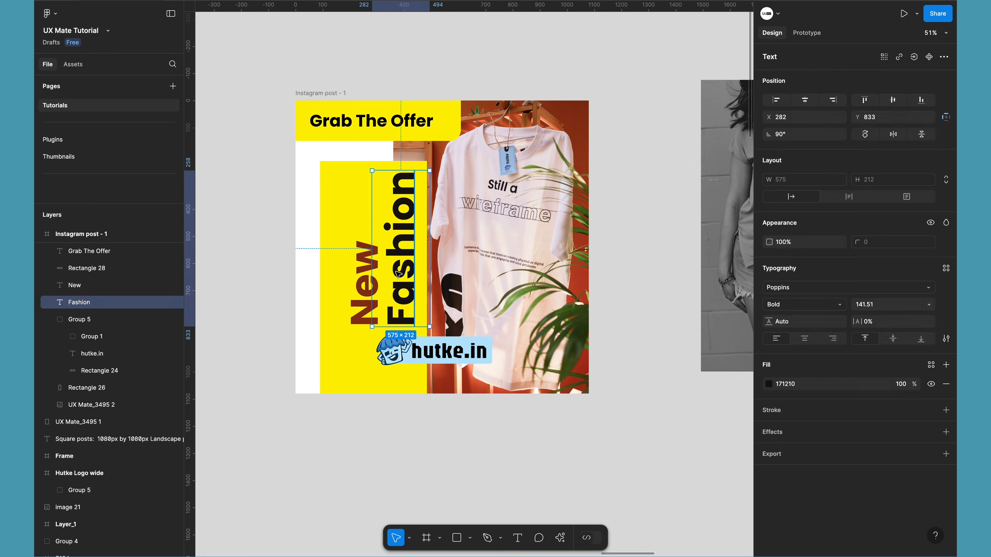
{"action": "left_click", "coordinate": [768, 384]}
{"action": "left_click", "coordinate": [640, 436]}
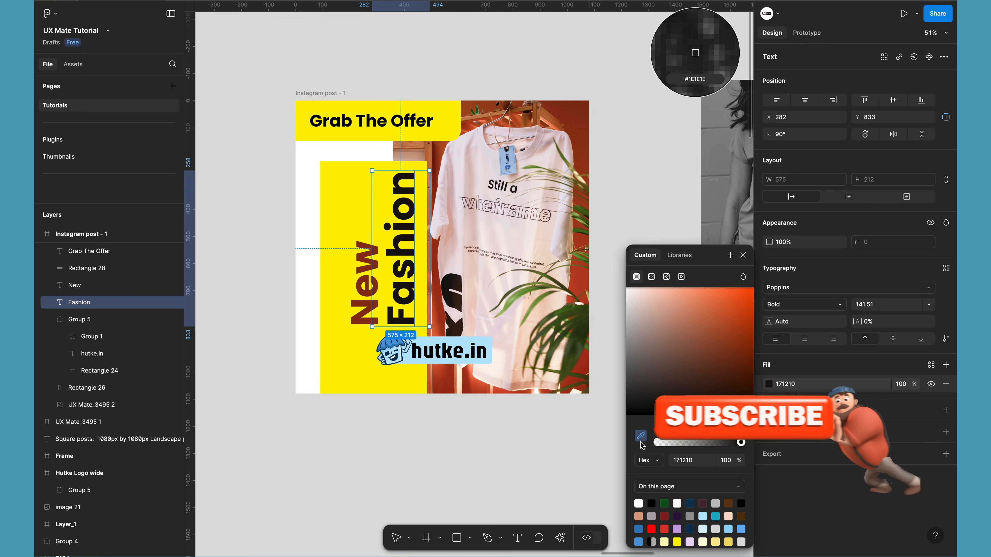
{"action": "left_click", "coordinate": [579, 119]}
{"action": "left_click", "coordinate": [454, 454]}
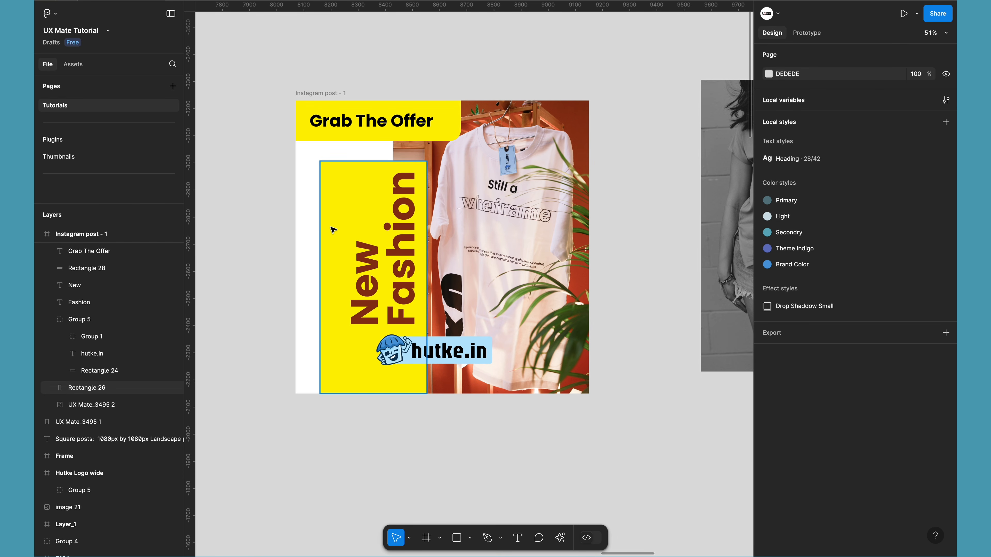
- Apply the Brand Color style to the tall yellow panel behind the "New Fashion" headline
{"action": "left_click", "coordinate": [331, 300]}
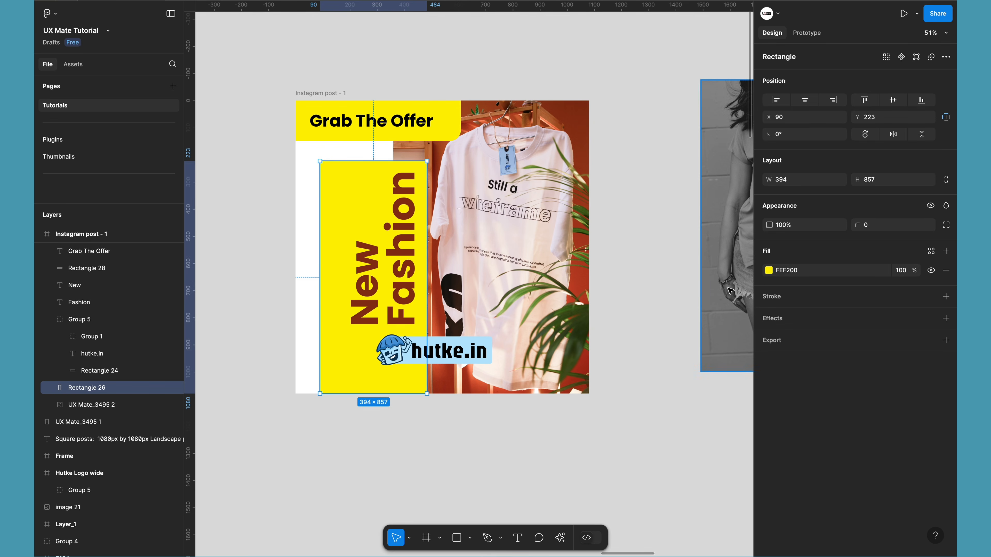
{"action": "left_click", "coordinate": [768, 270]}
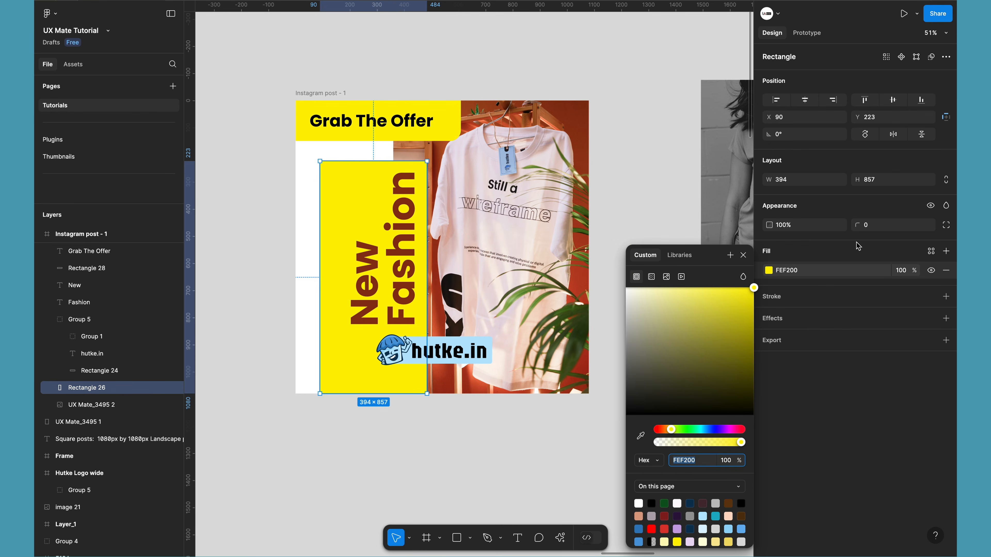
{"action": "left_click", "coordinate": [930, 252]}
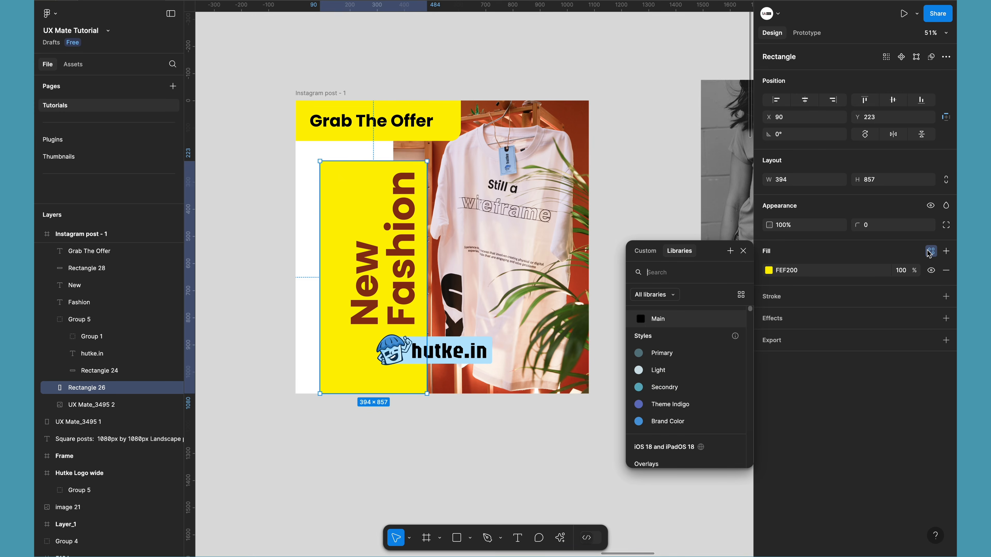
{"action": "left_click", "coordinate": [697, 419]}
{"action": "left_click", "coordinate": [523, 460]}
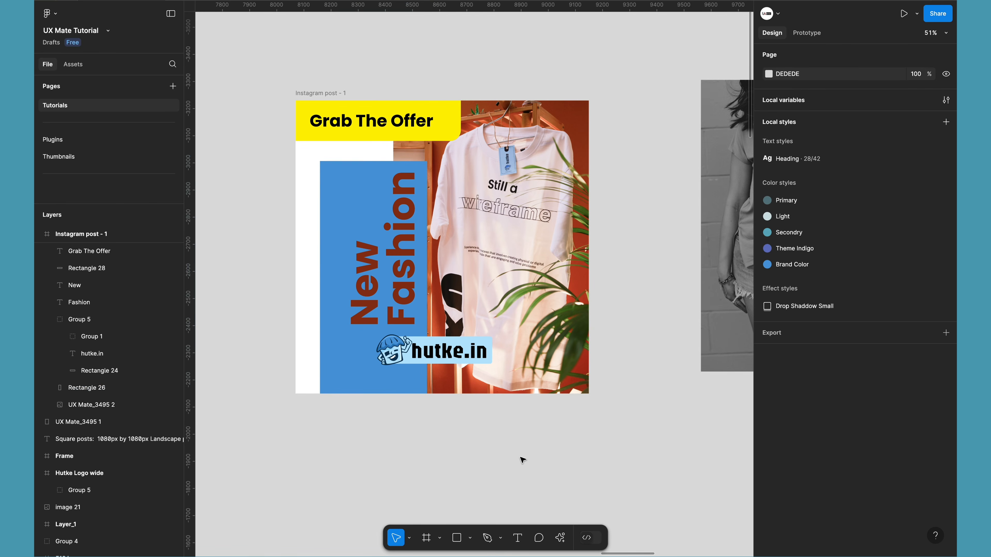
- Detach the color style from the headline panel and change its fill to a linear gradient
{"action": "left_click", "coordinate": [330, 125]}
{"action": "left_click", "coordinate": [338, 196]}
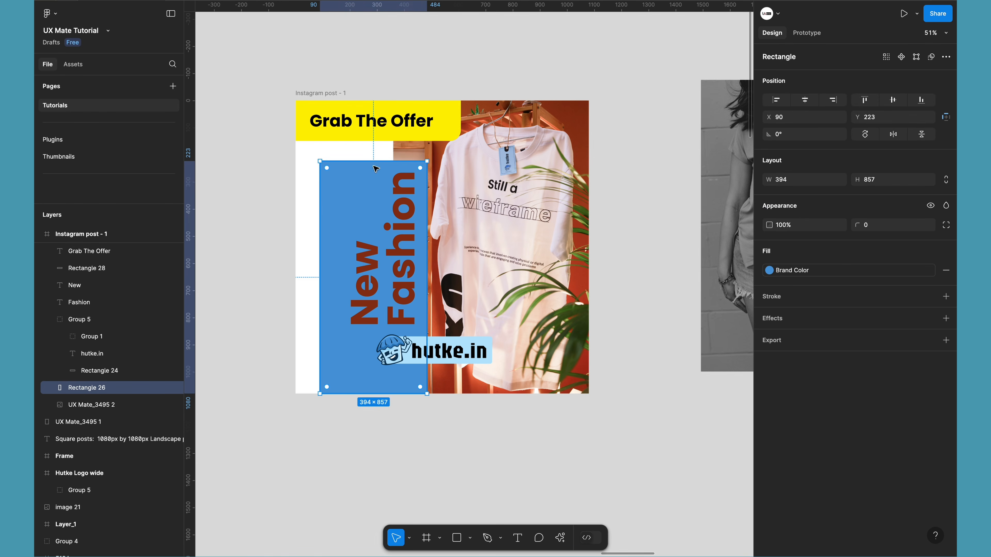
{"action": "left_click", "coordinate": [931, 270]}
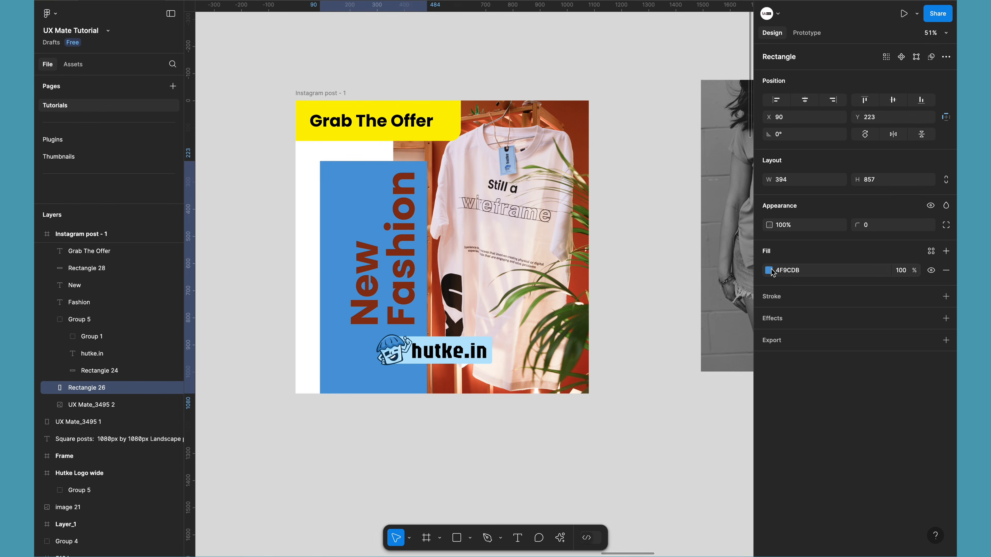
{"action": "left_click", "coordinate": [770, 270]}
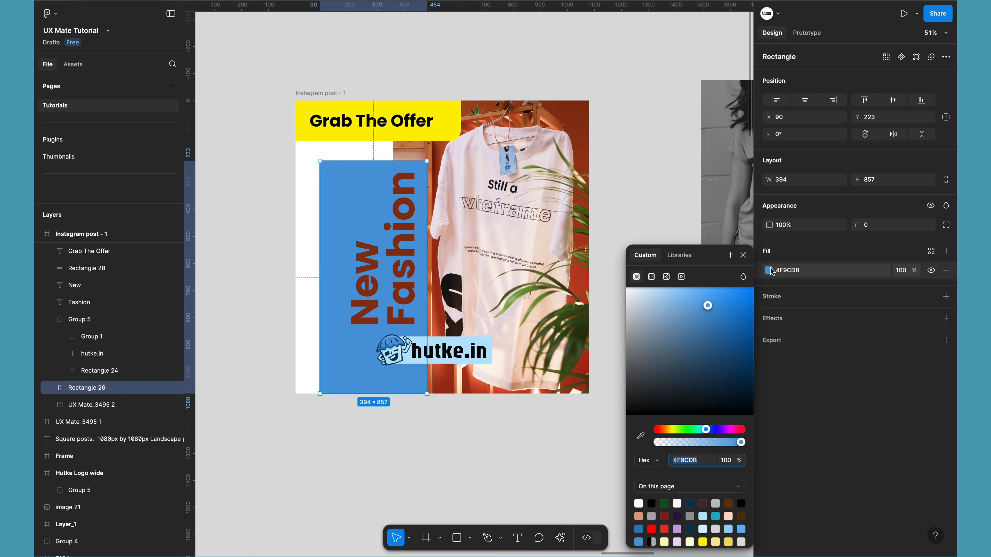
{"action": "left_click", "coordinate": [653, 280]}
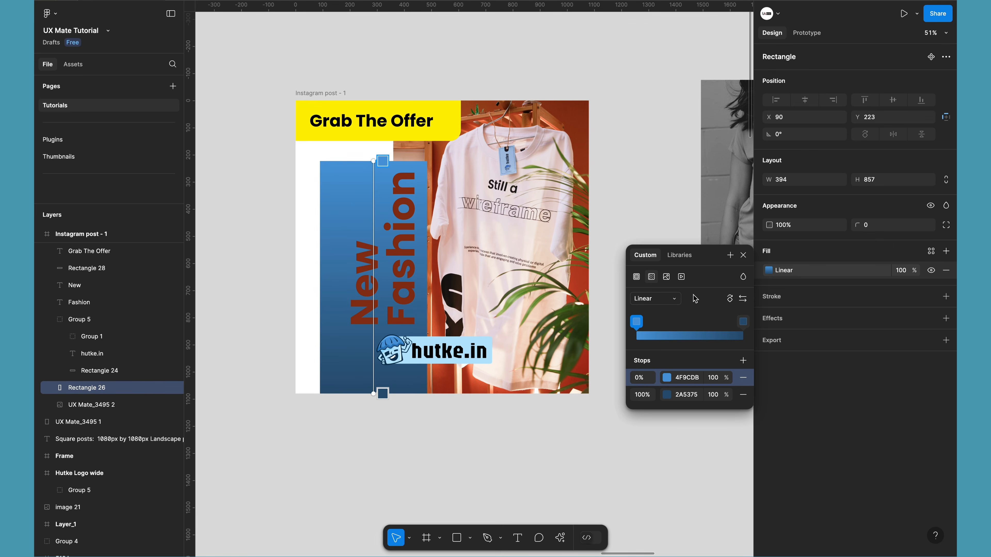
- Try the radial, angular and diamond gradient types on the headline panel and return to linear
{"action": "left_click", "coordinate": [676, 299]}
{"action": "left_click", "coordinate": [663, 311]}
{"action": "left_click", "coordinate": [677, 300]}
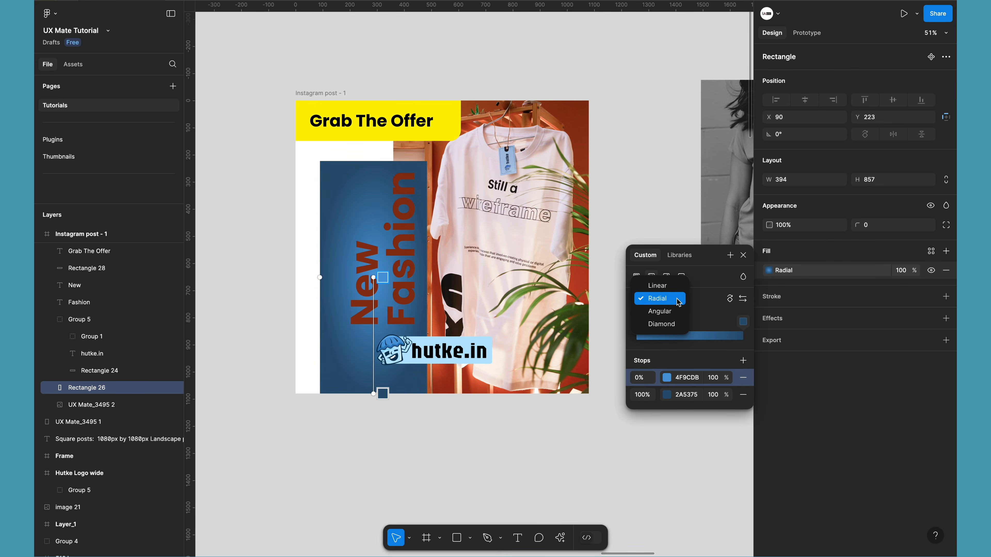
{"action": "left_click", "coordinate": [659, 311]}
{"action": "left_click", "coordinate": [672, 299]}
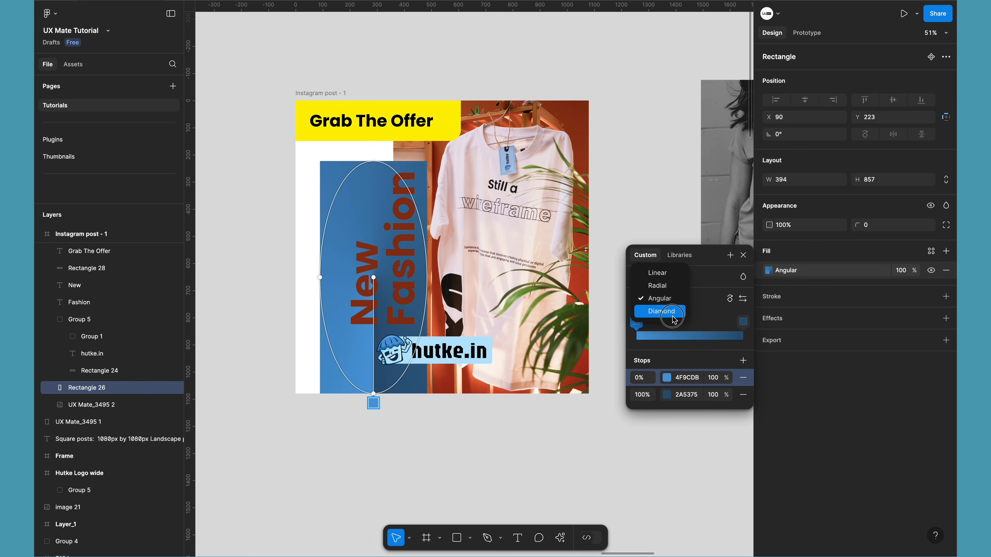
{"action": "left_click", "coordinate": [670, 312]}
{"action": "left_click", "coordinate": [673, 299]}
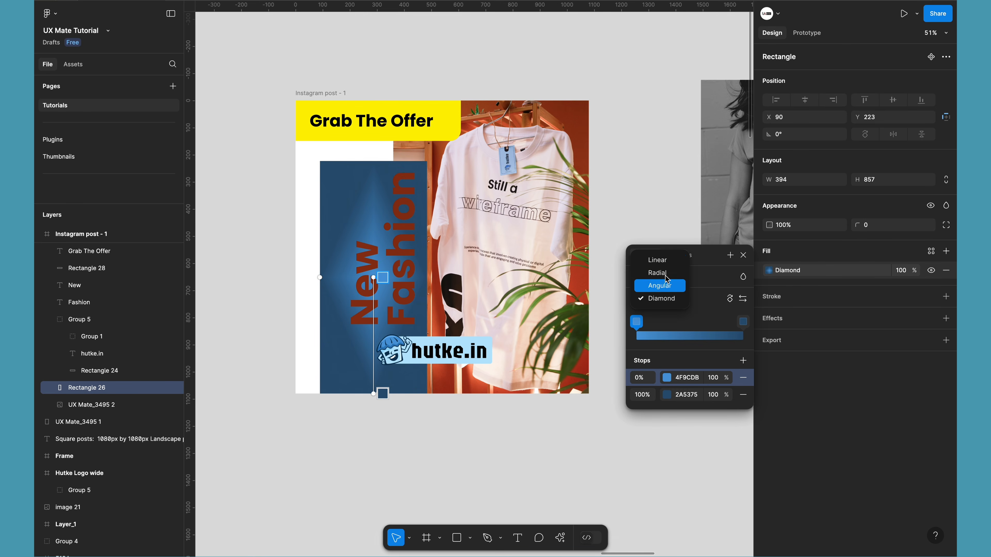
{"action": "left_click", "coordinate": [655, 266]}
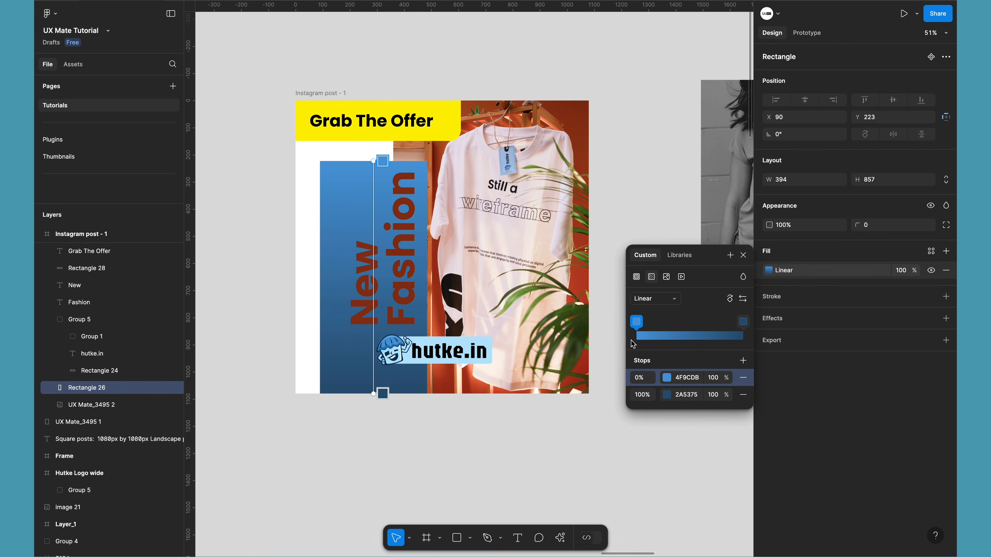
- Set the panel gradient's 100% stop to dark navy 071927 and its 0% stop to bright blue 58B4FF
{"action": "left_click", "coordinate": [743, 321]}
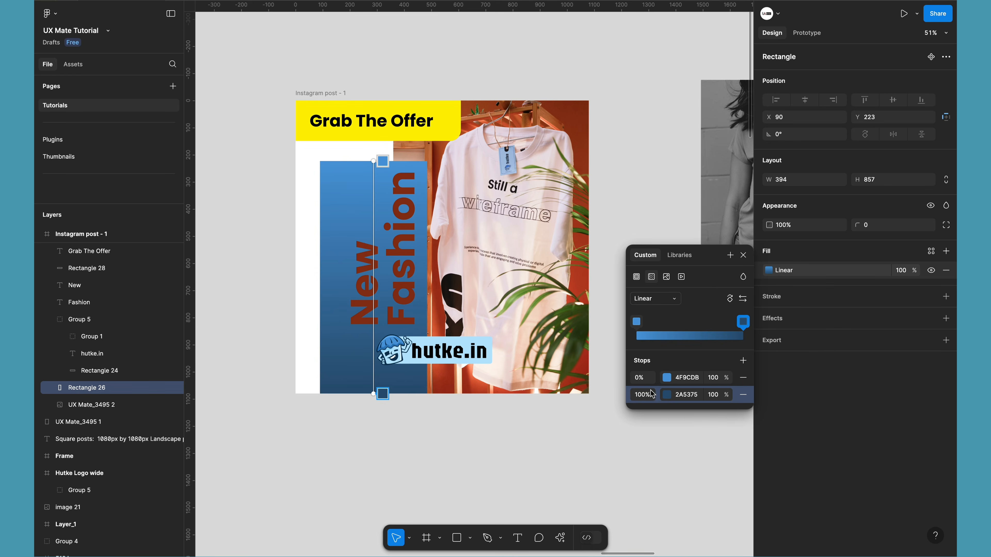
{"action": "left_click", "coordinate": [666, 395]}
{"action": "left_click_drag", "start_coordinate": [570, 377], "coordinate": [604, 402]}
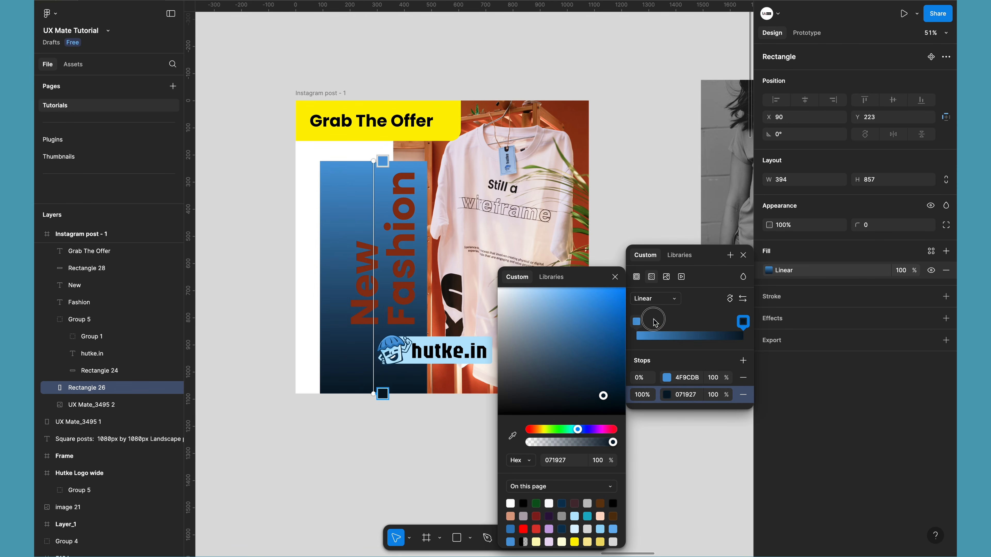
{"action": "left_click_drag", "start_coordinate": [655, 322], "coordinate": [759, 332]}
{"action": "left_click", "coordinate": [636, 322]}
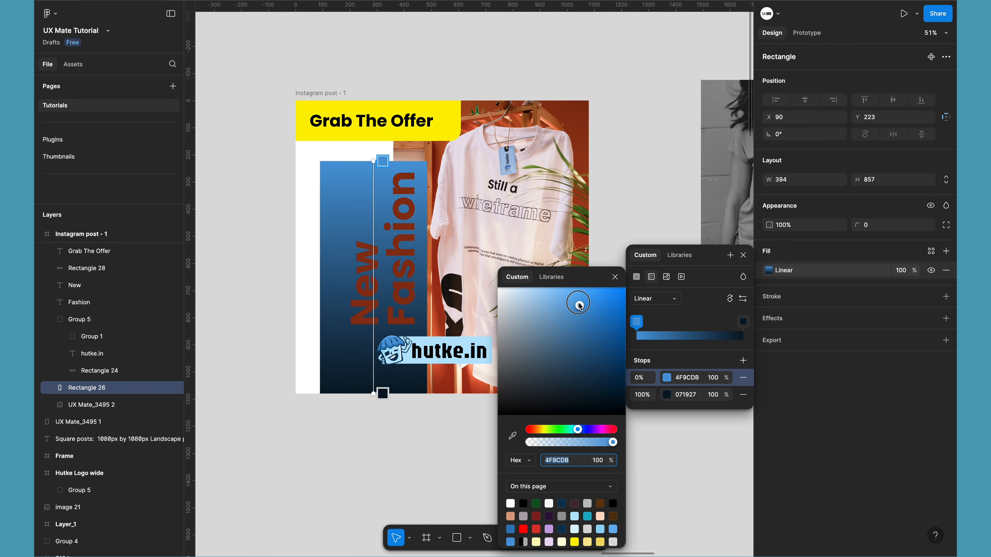
{"action": "left_click_drag", "start_coordinate": [579, 304], "coordinate": [581, 285]}
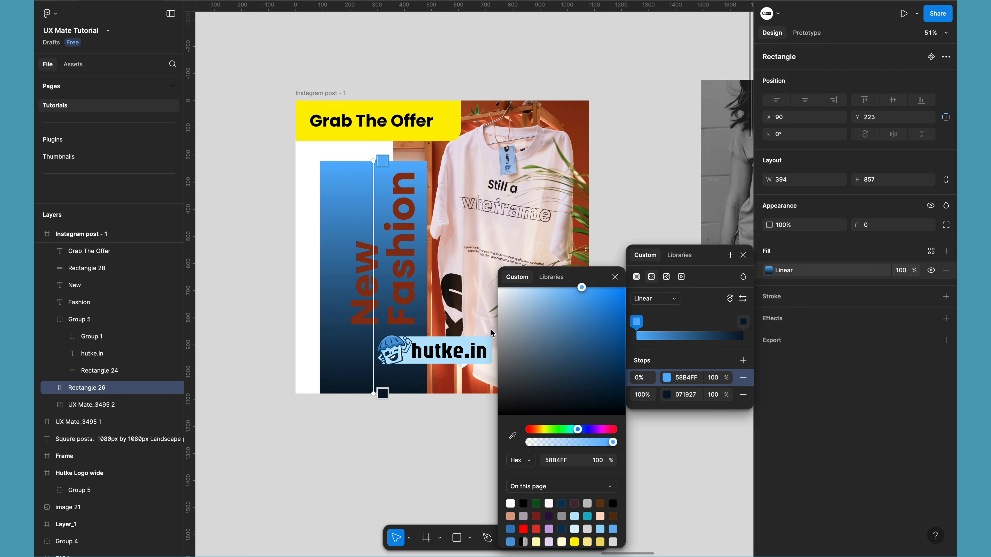
{"action": "left_click", "coordinate": [401, 441]}
- Recolor the "New" and "Fashion" texts together with light blue B9E7FF, sampled from the logo's background box
{"action": "left_click", "coordinate": [399, 241]}
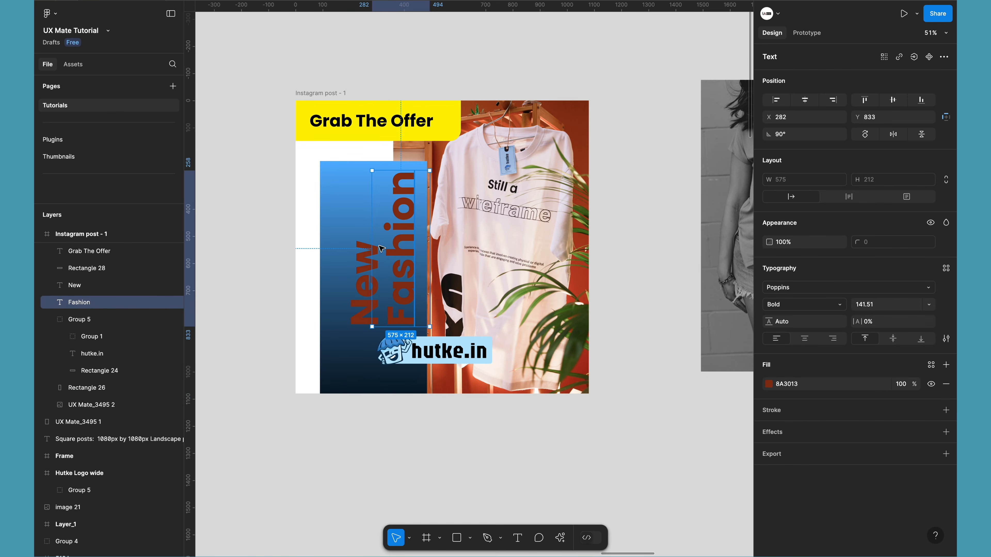
{"action": "left_click", "coordinate": [366, 248], "text": "shift"}
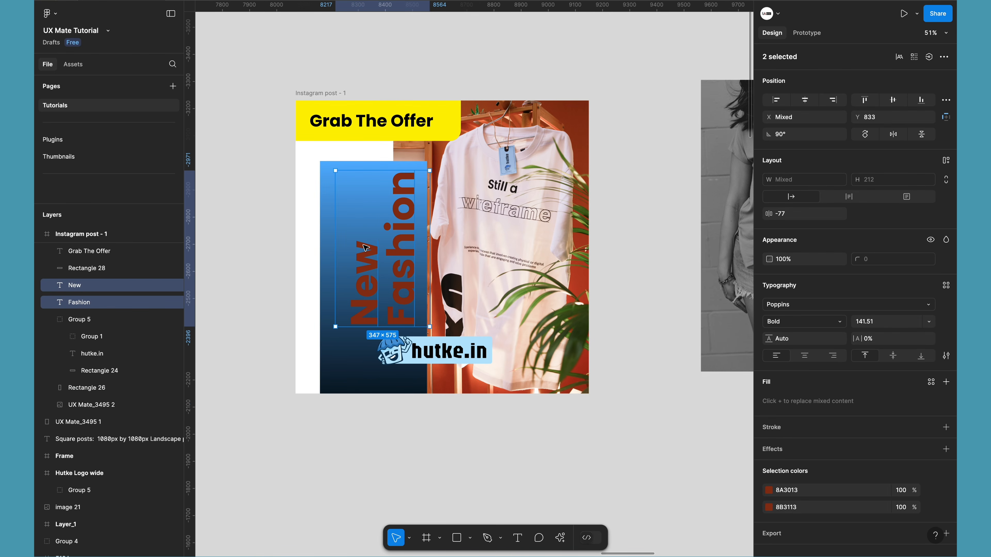
{"action": "key", "text": "i"}
{"action": "left_click", "coordinate": [711, 45]}
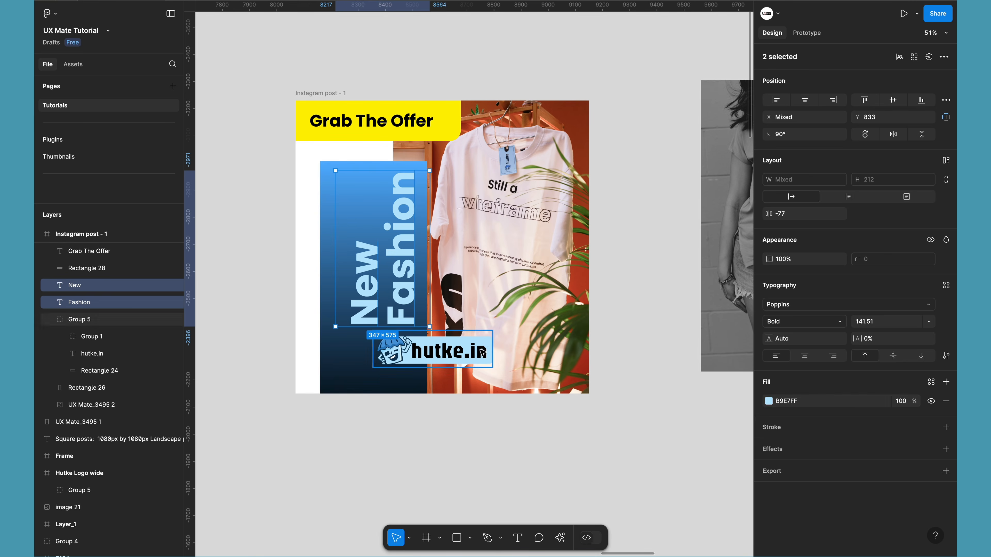
{"action": "left_click", "coordinate": [431, 440]}
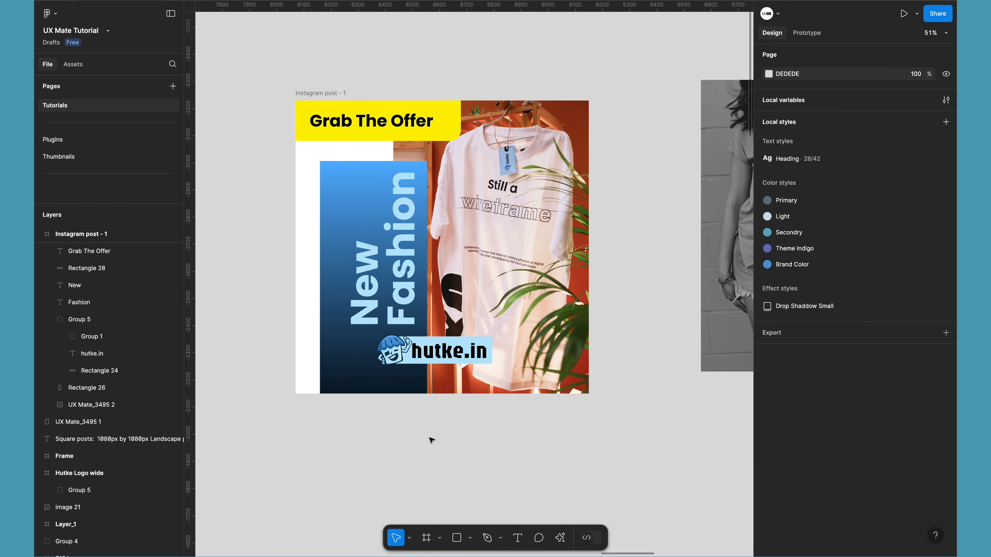
- Replace the yellow banner behind "Grab The Offer" with a copy of the gradient headline panel rotated to -90°
{"action": "left_click", "coordinate": [457, 111]}
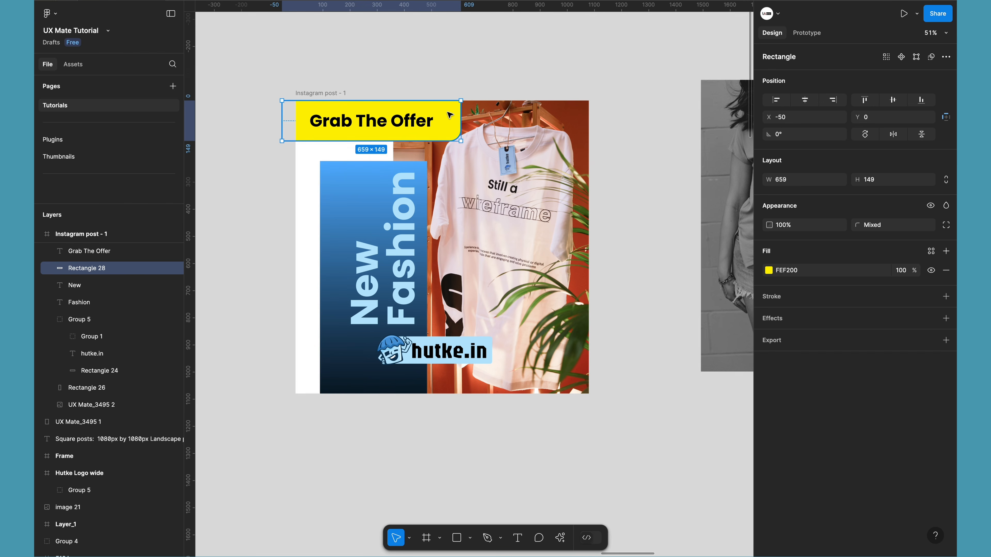
{"action": "key", "text": "Delete"}
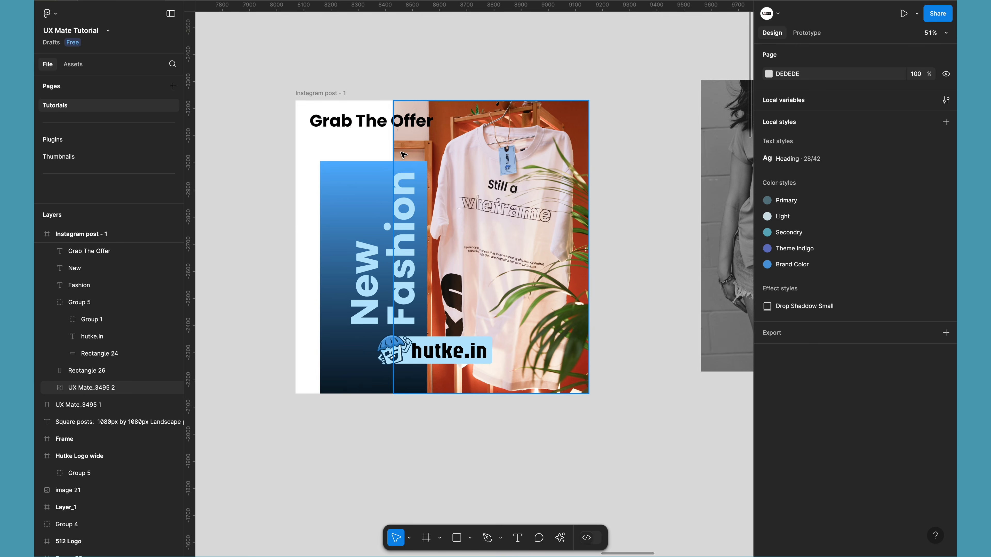
{"action": "left_click", "coordinate": [347, 180]}
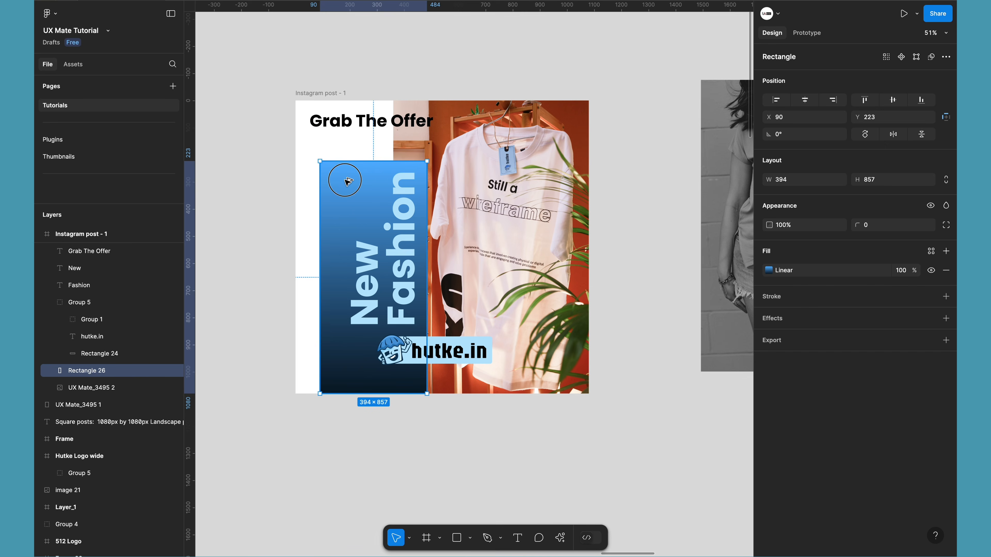
{"action": "left_click_drag", "start_coordinate": [347, 181], "coordinate": [450, 251]}
{"action": "left_click_drag", "start_coordinate": [339, 227], "coordinate": [333, 140]}
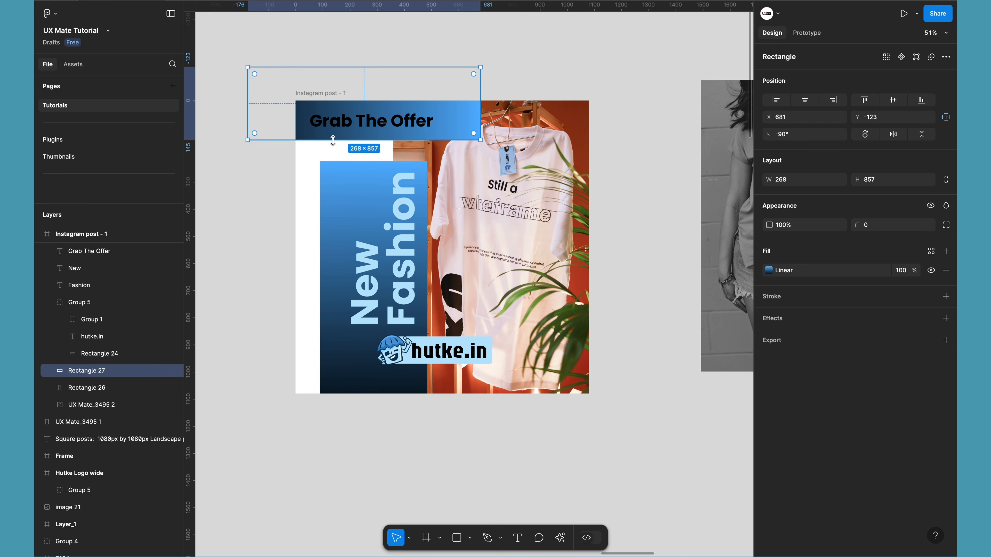
- Resize the gradient banner to start at the frame's top-left corner, 145 px thick, and end just past the "Grab The Offer" text
{"action": "left_click_drag", "start_coordinate": [356, 67], "coordinate": [355, 101]}
{"action": "left_click_drag", "start_coordinate": [288, 124], "coordinate": [295, 120]}
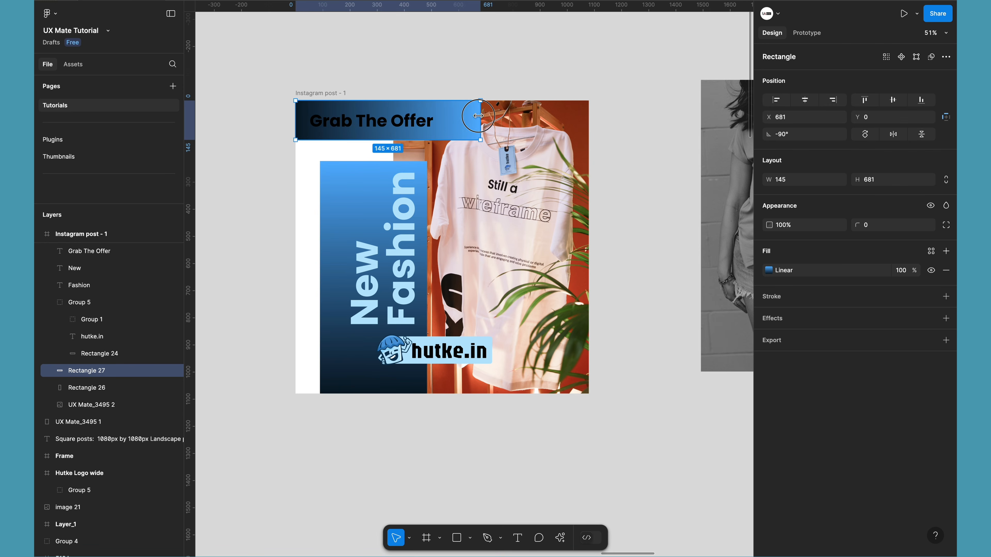
{"action": "left_click_drag", "start_coordinate": [480, 116], "coordinate": [440, 115]}
{"action": "left_click", "coordinate": [248, 155]}
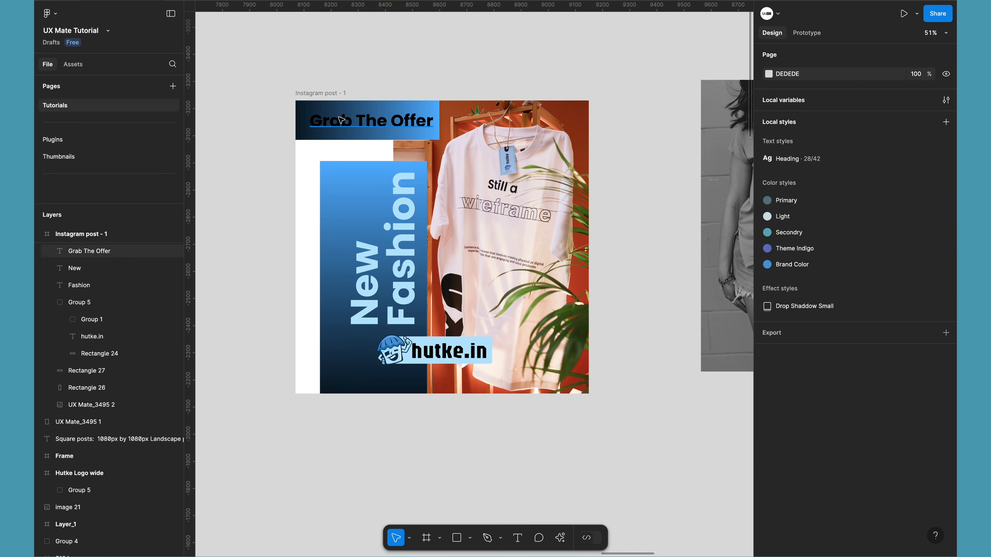
- Recolor the "Grab The Offer" text with the light blue sampled from the "Fashion" headline
{"action": "left_click", "coordinate": [341, 126]}
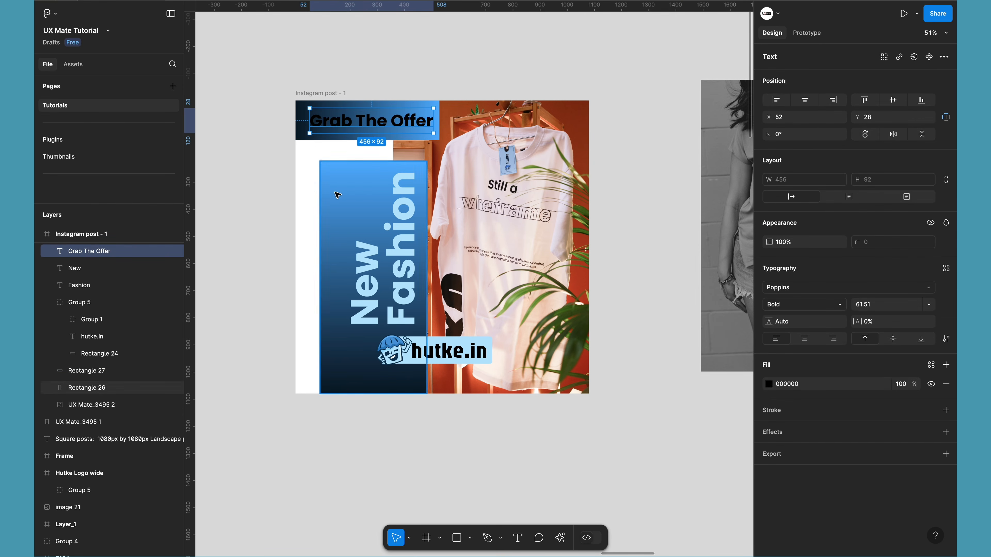
{"action": "left_click", "coordinate": [769, 384]}
{"action": "left_click_drag", "start_coordinate": [671, 351], "coordinate": [612, 253]}
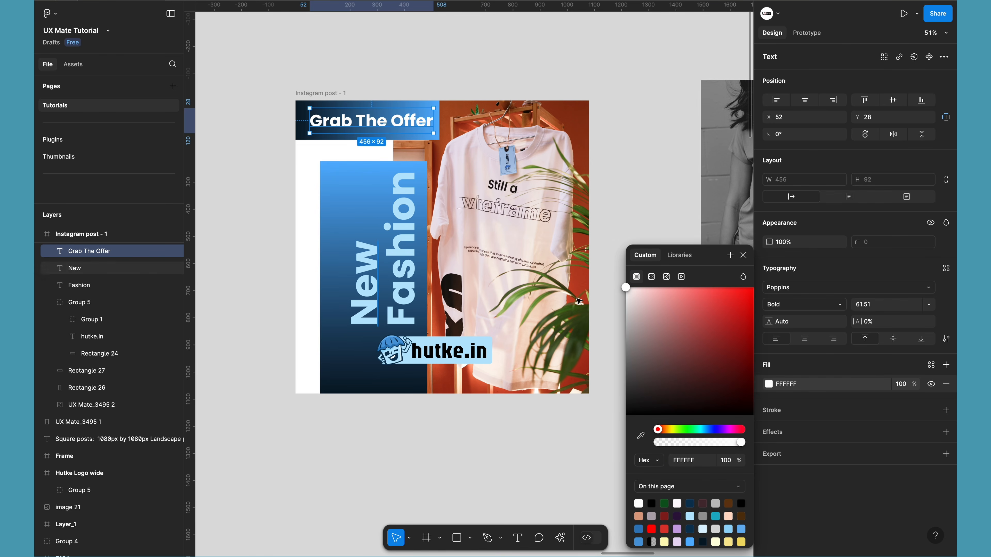
{"action": "left_click", "coordinate": [640, 435]}
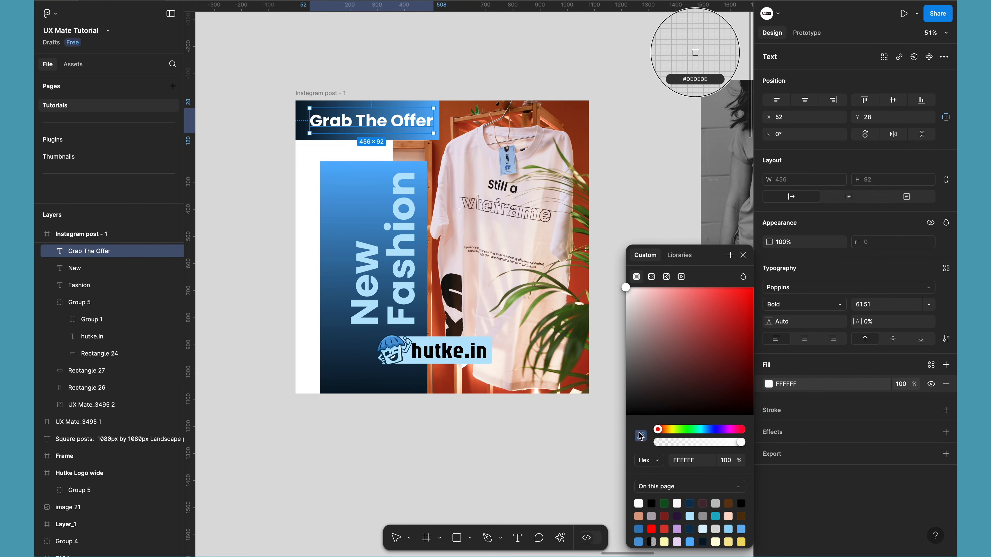
{"action": "left_click", "coordinate": [408, 174]}
{"action": "left_click", "coordinate": [413, 453]}
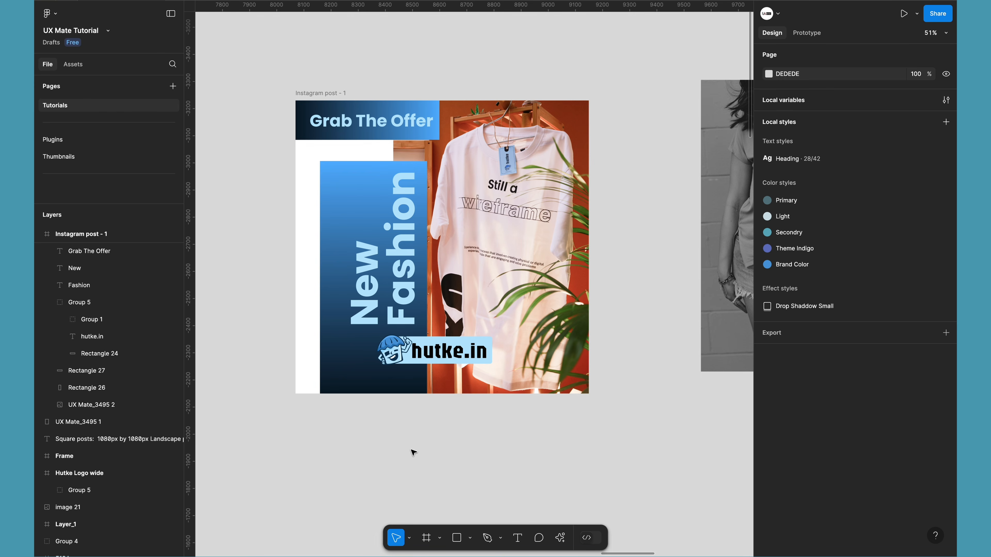
{"action": "left_click_drag", "start_coordinate": [253, 200], "coordinate": [386, 297]}
{"action": "left_click", "coordinate": [390, 442]}
- Search the plugins for "icon" and open the details of "Iconduck - Icons, emojis, illustrations and logos"
{"action": "left_click", "coordinate": [560, 538]}
{"action": "left_click", "coordinate": [470, 364]}
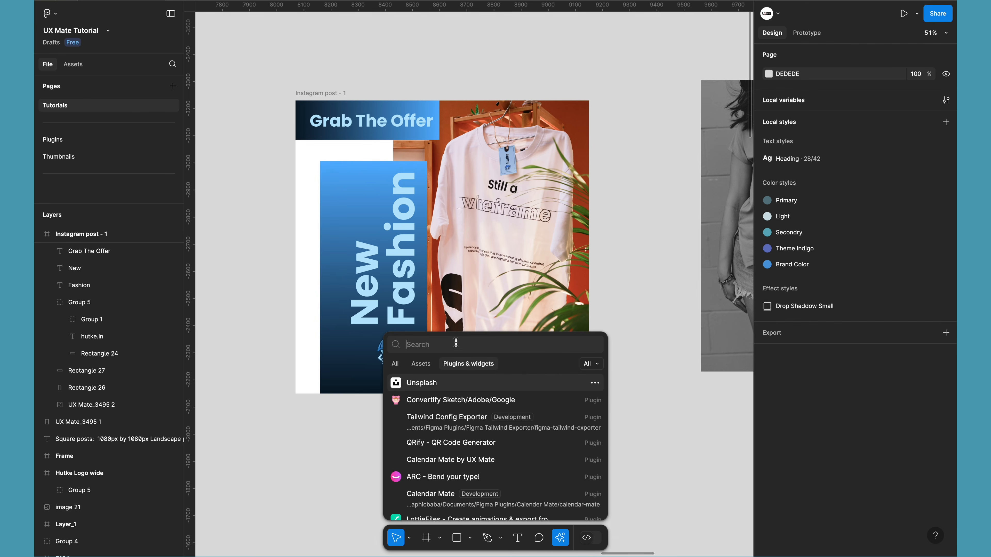
{"action": "type", "text": "icon"}
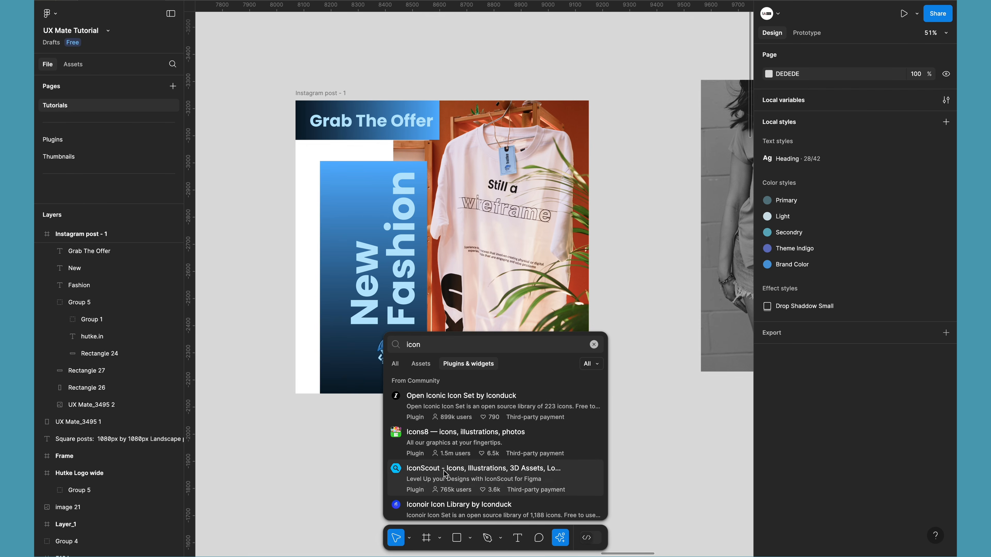
{"action": "scroll", "coordinate": [450, 452], "scroll_direction": "down", "scroll_amount": 3}
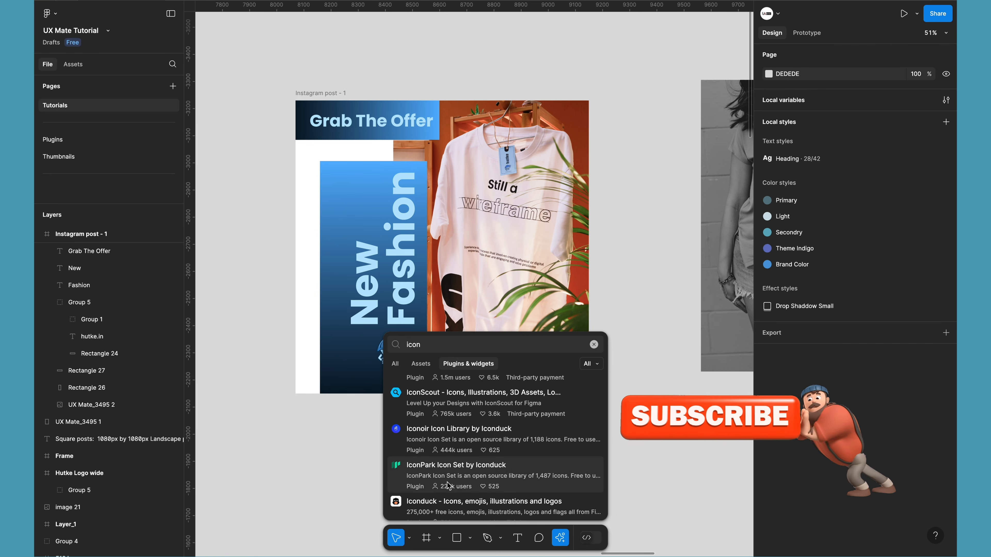
{"action": "scroll", "coordinate": [449, 484], "scroll_direction": "down", "scroll_amount": 2}
{"action": "scroll", "coordinate": [449, 485], "scroll_direction": "down", "scroll_amount": 1}
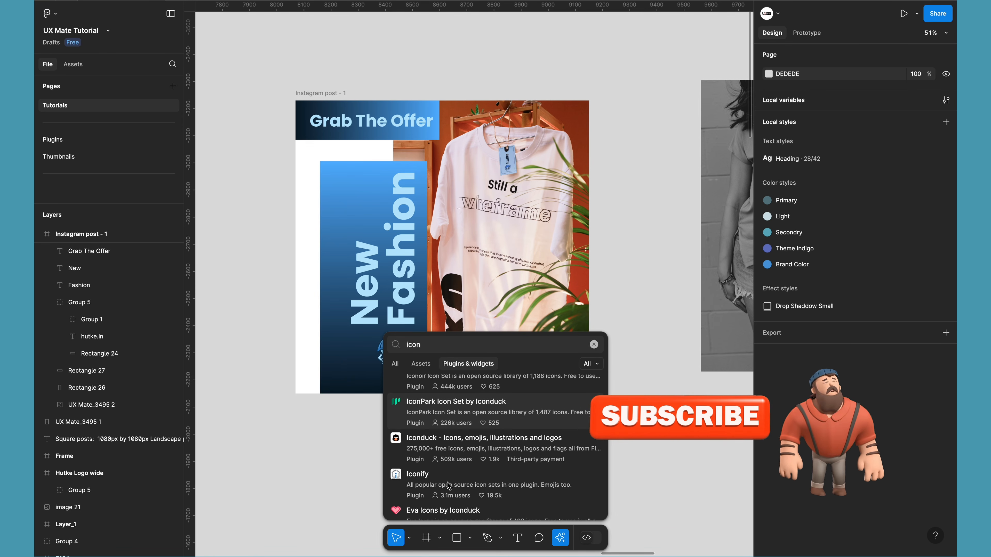
{"action": "left_click", "coordinate": [472, 434]}
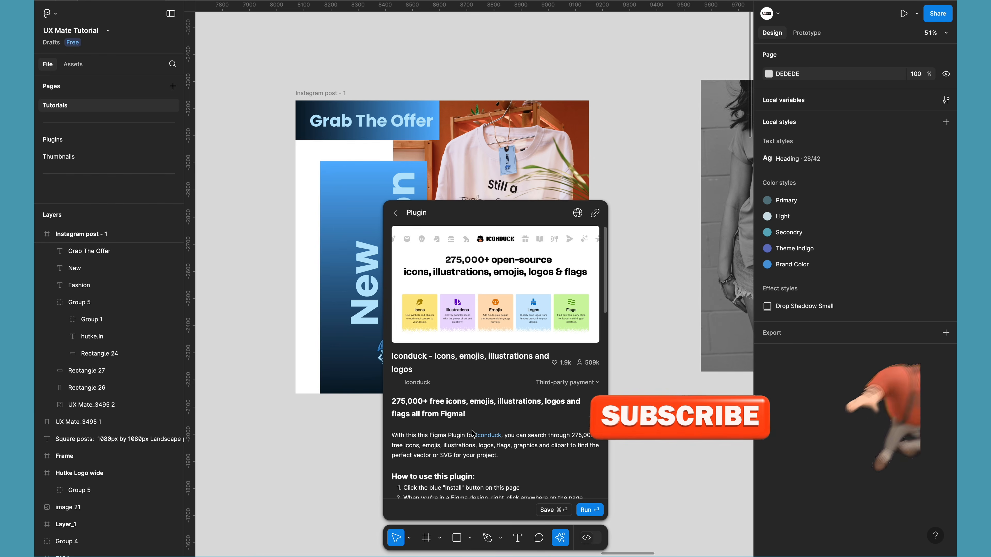
- Insert the pink outlined Instagram icon with Iconduck and place it, scaled to about 54 px, in the white strip beside the headline panel
{"action": "left_click", "coordinate": [588, 510]}
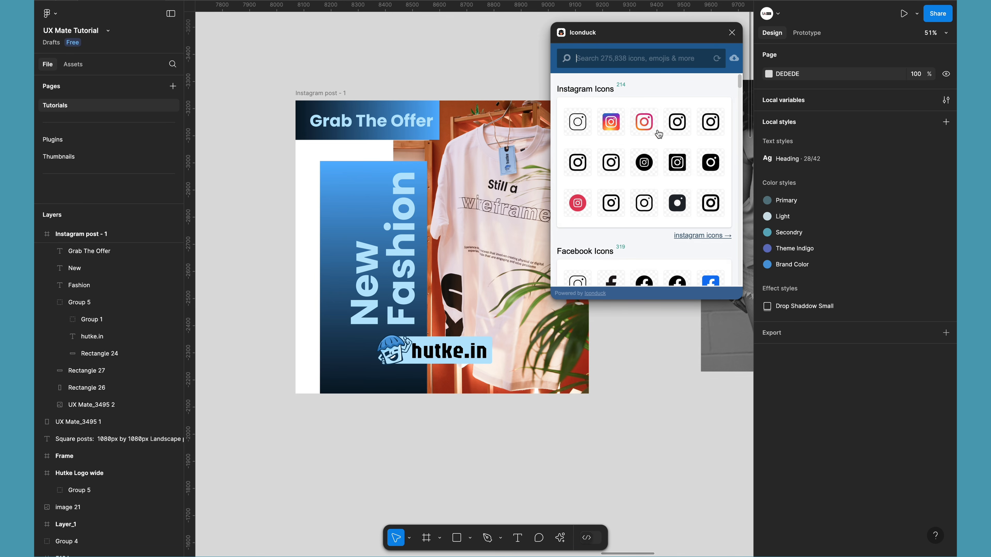
{"action": "left_click", "coordinate": [651, 126]}
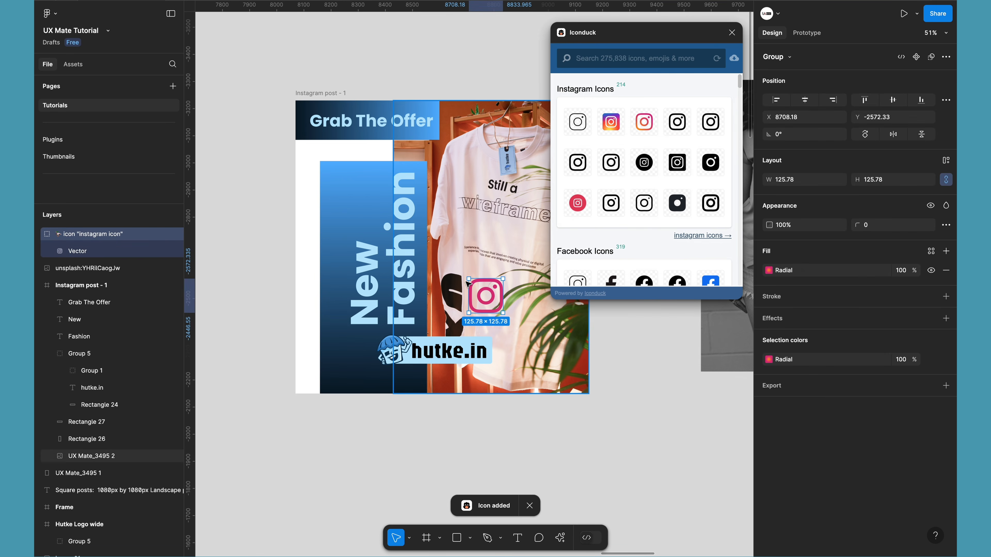
{"action": "left_click", "coordinate": [732, 33]}
{"action": "left_click_drag", "start_coordinate": [487, 293], "coordinate": [406, 374]}
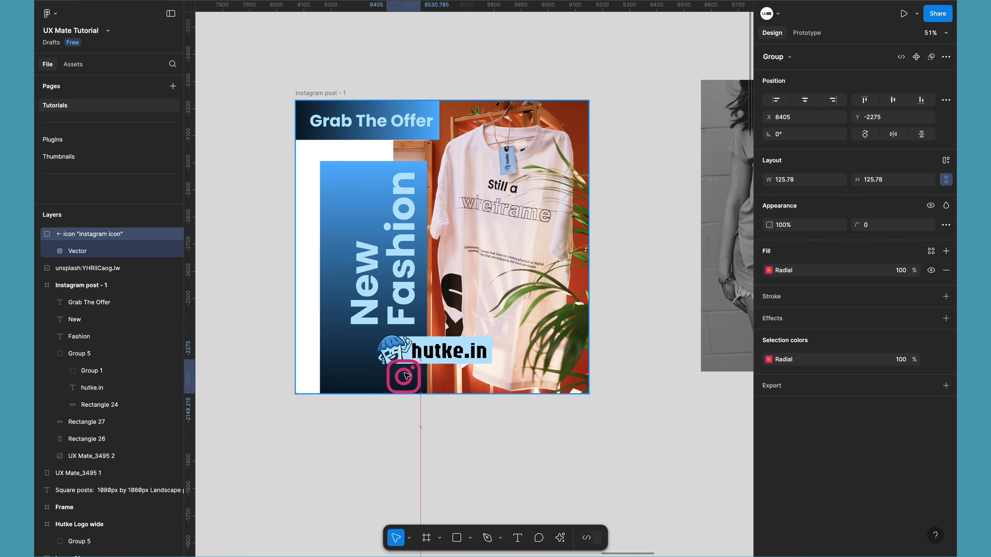
{"action": "scroll", "coordinate": [406, 374], "scroll_direction": "up", "scroll_amount": 5}
{"action": "left_click_drag", "start_coordinate": [442, 421], "coordinate": [406, 394]}
{"action": "left_click", "coordinate": [417, 450]}
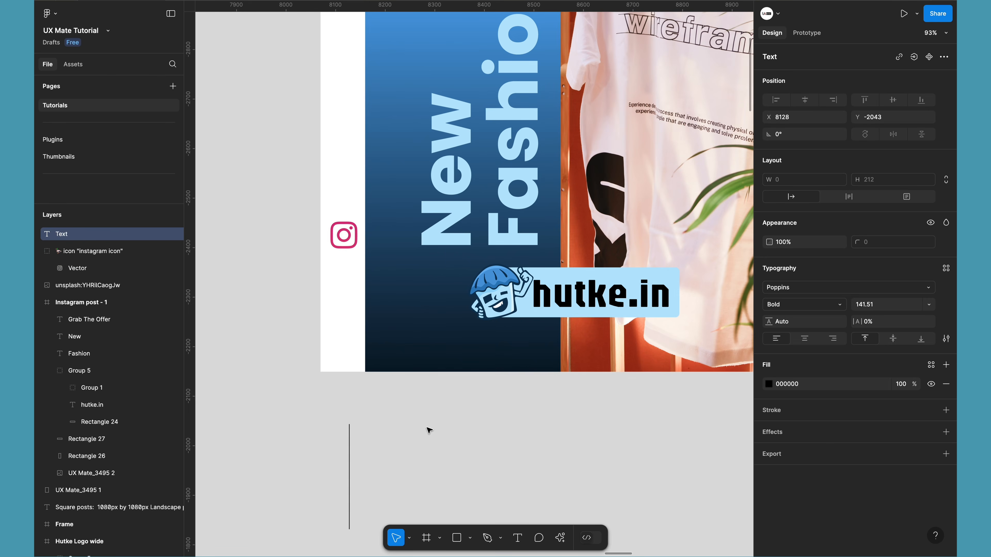
{"action": "type", "text": "hutke.in"}
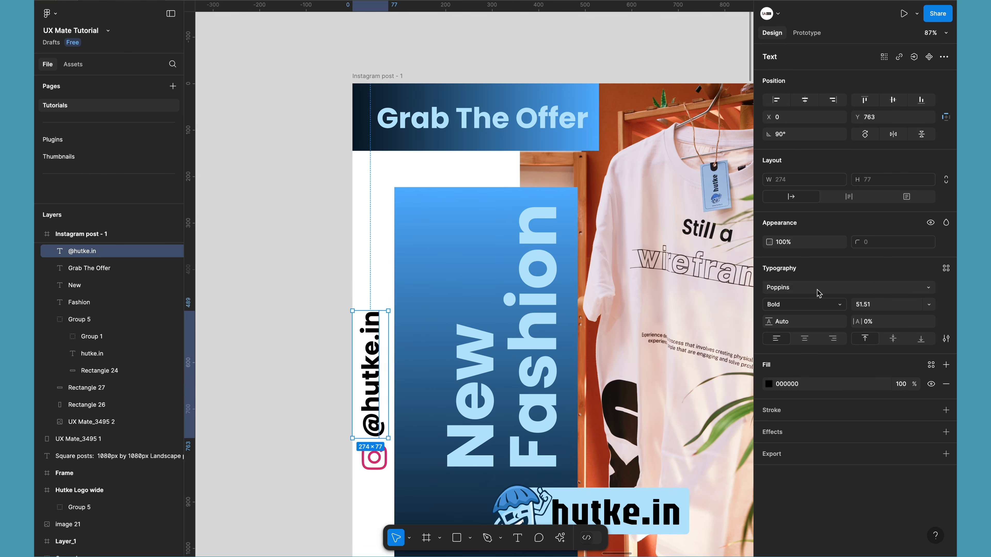
{"action": "left_click", "coordinate": [316, 329]}
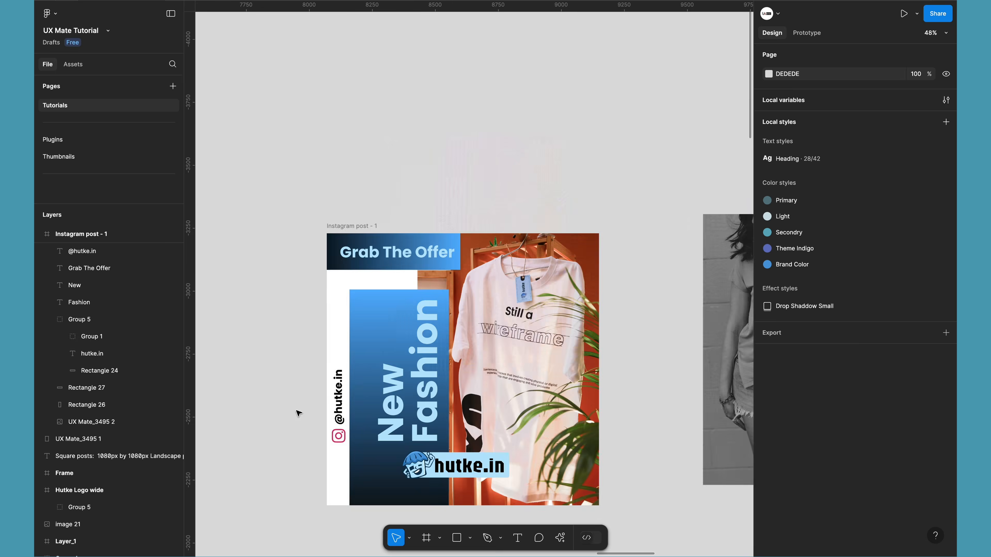
{"action": "left_click", "coordinate": [343, 312], "text": "shift"}
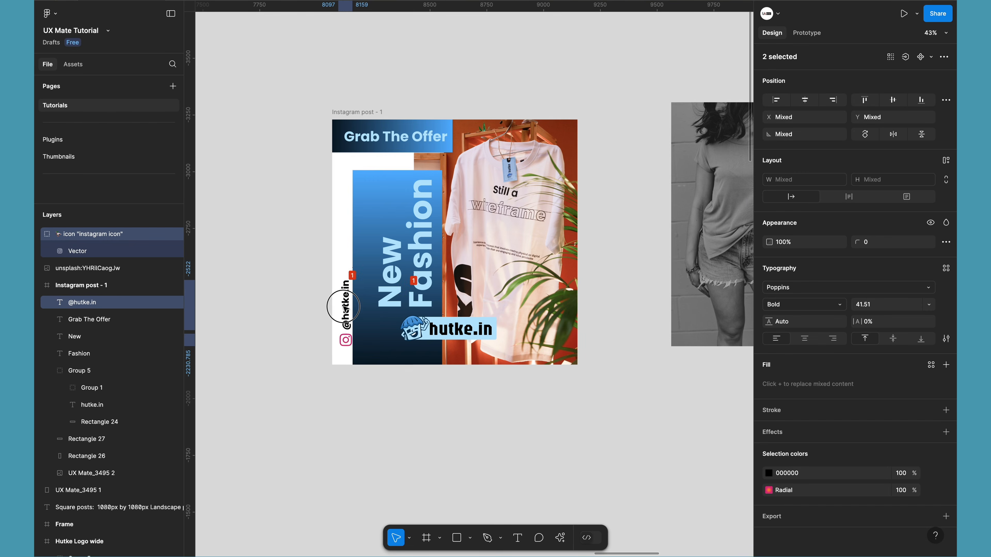
{"action": "key", "text": "shift+Down"}
{"action": "left_click", "coordinate": [429, 330]}
{"action": "key", "text": "shift+Down"}
{"action": "key", "text": "shift+Down"}
{"action": "key", "text": "shift+Down"}
{"action": "left_click", "coordinate": [425, 423]}
{"action": "scroll", "coordinate": [425, 423], "scroll_direction": "up", "scroll_amount": 3}
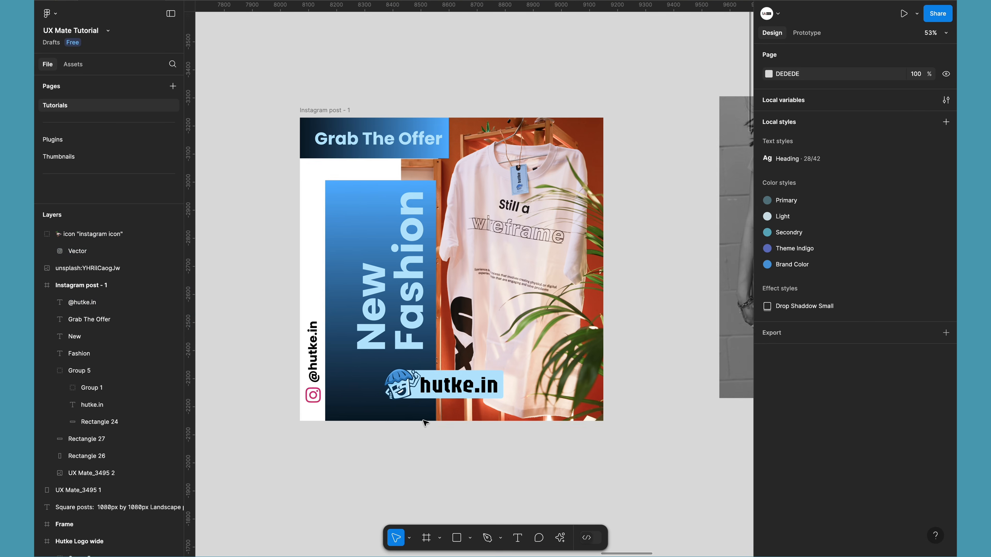
{"action": "scroll", "coordinate": [425, 423], "scroll_direction": "left", "scroll_amount": 1}
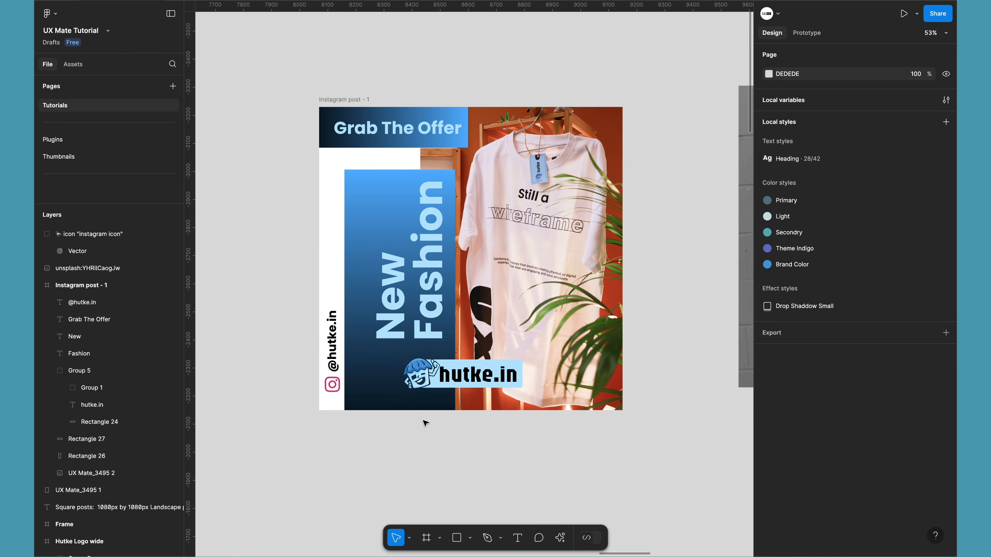
- Recolor the "New" and "Fashion" headline texts pale yellow (FFFCB9)
{"action": "left_click", "coordinate": [427, 292]}
{"action": "left_click", "coordinate": [392, 301], "text": "shift"}
{"action": "left_click", "coordinate": [769, 401]}
{"action": "left_click_drag", "start_coordinate": [703, 429], "coordinate": [670, 430]}
{"action": "left_click", "coordinate": [508, 466]}
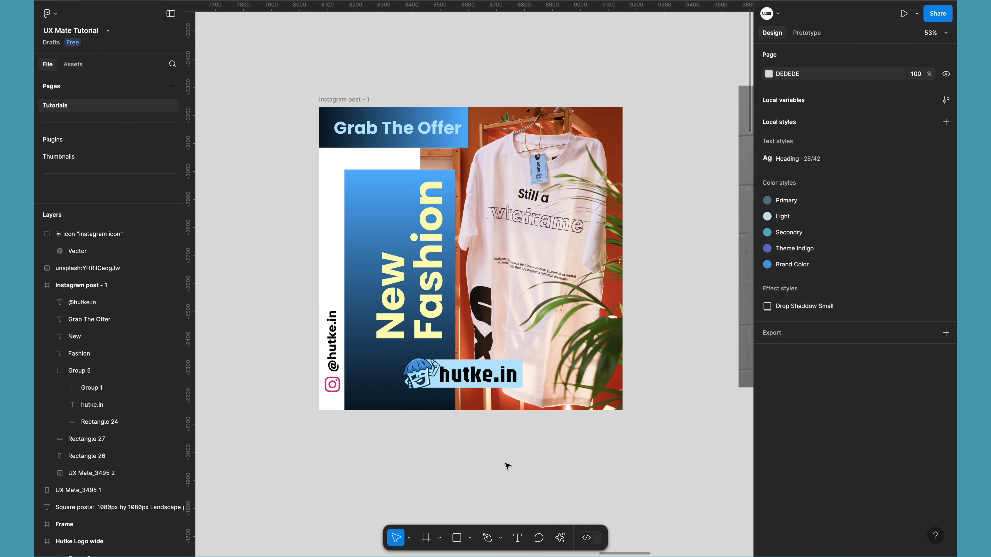
- Recolor the "Grab The Offer" text with the pale yellow FFFCB9 sampled from the "Fashion" headline
{"action": "left_click", "coordinate": [398, 128]}
{"action": "left_click", "coordinate": [768, 384]}
{"action": "left_click", "coordinate": [642, 433]}
{"action": "left_click", "coordinate": [429, 334]}
{"action": "left_click", "coordinate": [458, 444]}
- Delete the "Grab The Offer" text together with the gradient banner behind it
{"action": "left_click", "coordinate": [353, 130]}
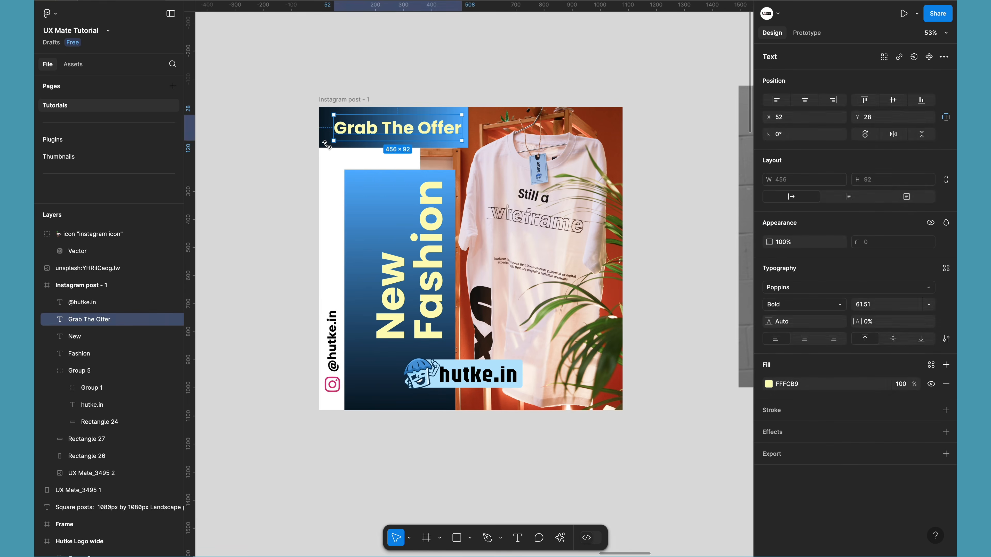
{"action": "left_click", "coordinate": [327, 145], "text": "shift"}
{"action": "key", "text": "Delete"}
- Change the 100% stop of the headline panel's linear gradient to magenta D61CA1
{"action": "left_click", "coordinate": [363, 294]}
{"action": "left_click", "coordinate": [768, 270]}
{"action": "left_click", "coordinate": [666, 412]}
{"action": "left_click_drag", "start_coordinate": [577, 430], "coordinate": [603, 430]}
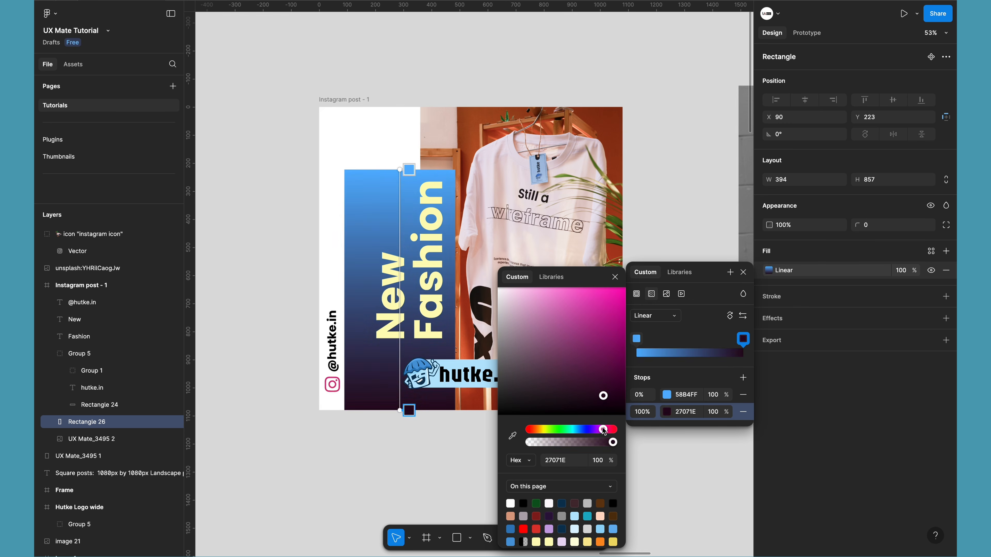
{"action": "left_click_drag", "start_coordinate": [589, 345], "coordinate": [610, 316]}
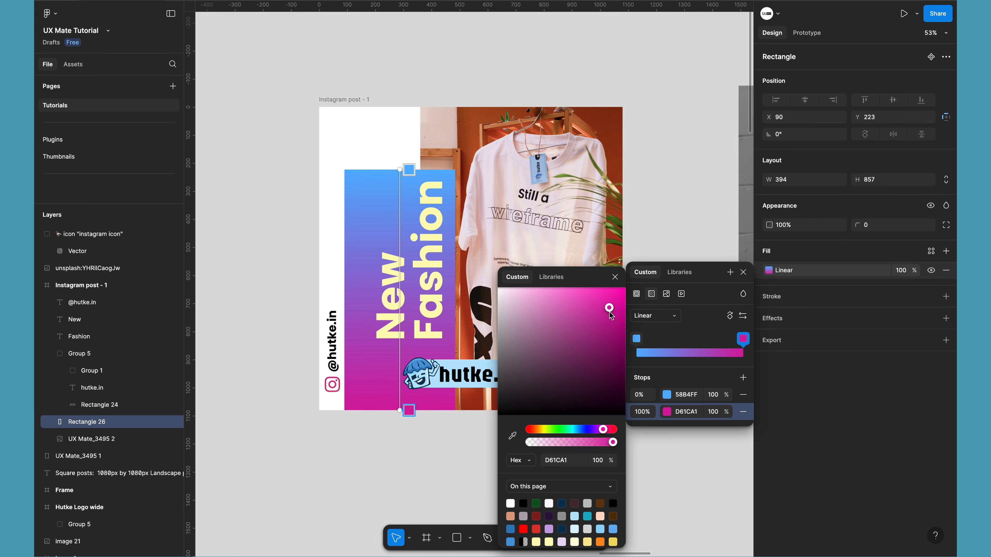
{"action": "left_click", "coordinate": [422, 465]}
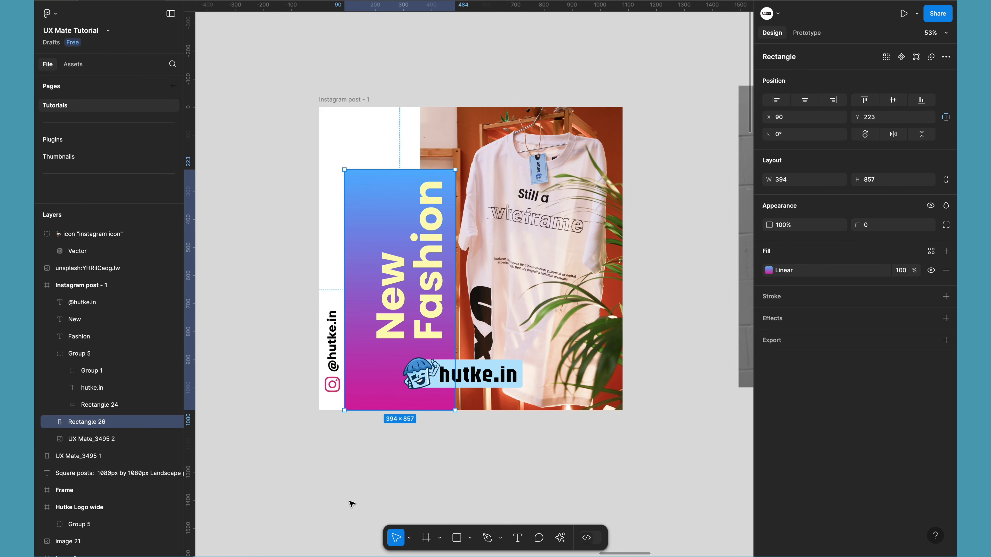
{"action": "left_click", "coordinate": [395, 458]}
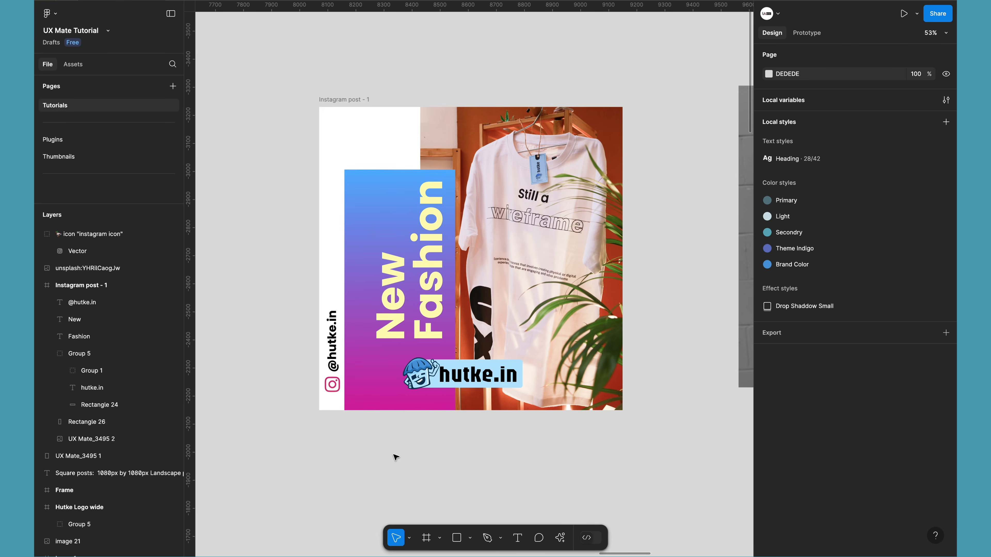
- Move the Instagram post frame around the canvas to check whether the Instagram icon travels with it
{"action": "left_click", "coordinate": [348, 100]}
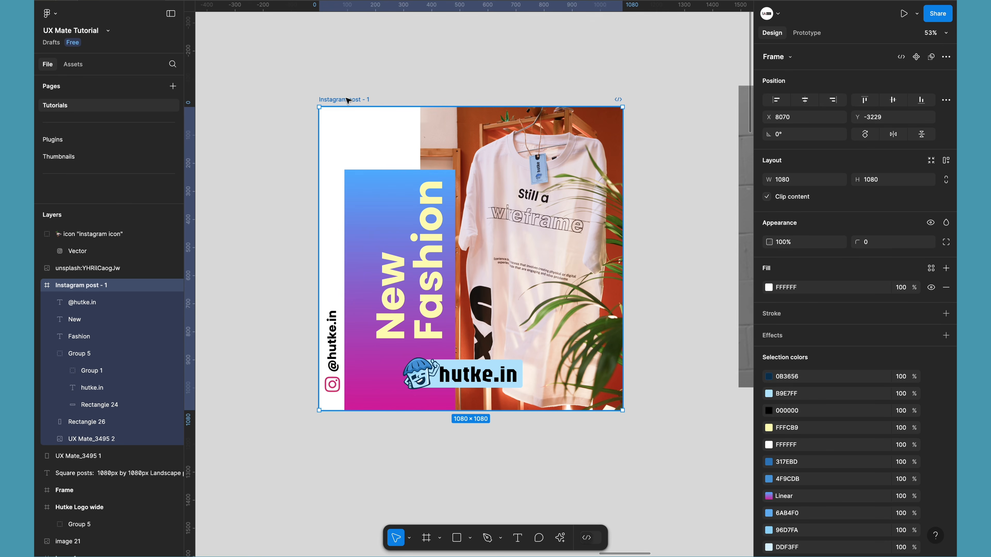
{"action": "left_click_drag", "start_coordinate": [347, 103], "coordinate": [321, 100]}
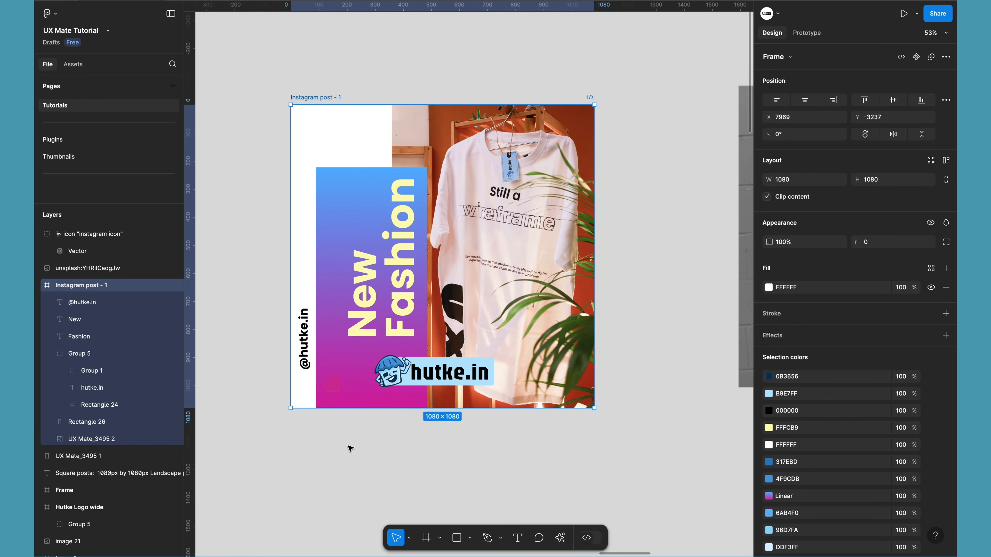
{"action": "left_click_drag", "start_coordinate": [332, 384], "coordinate": [307, 387]}
{"action": "left_click", "coordinate": [301, 440]}
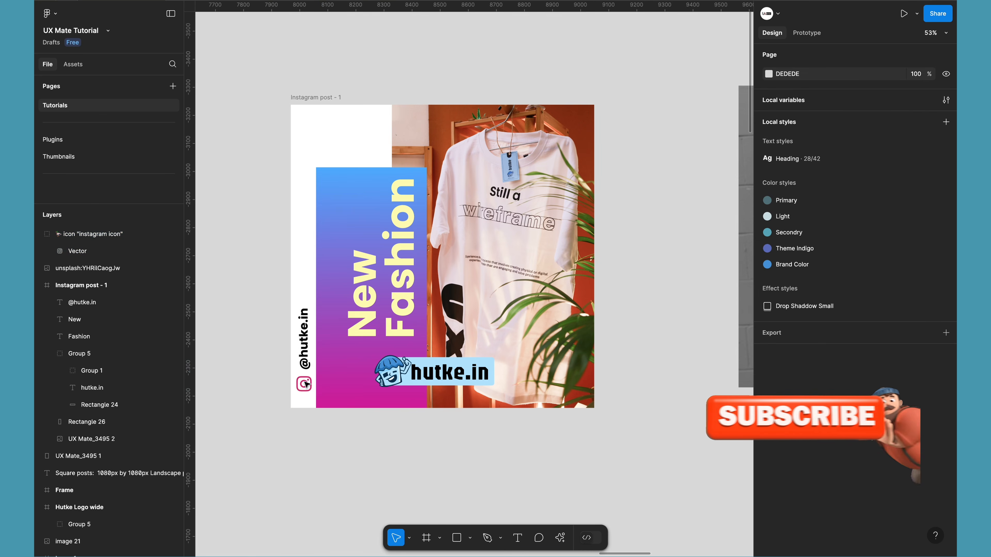
{"action": "left_click_drag", "start_coordinate": [315, 97], "coordinate": [380, 96]}
{"action": "key", "text": "super+z"}
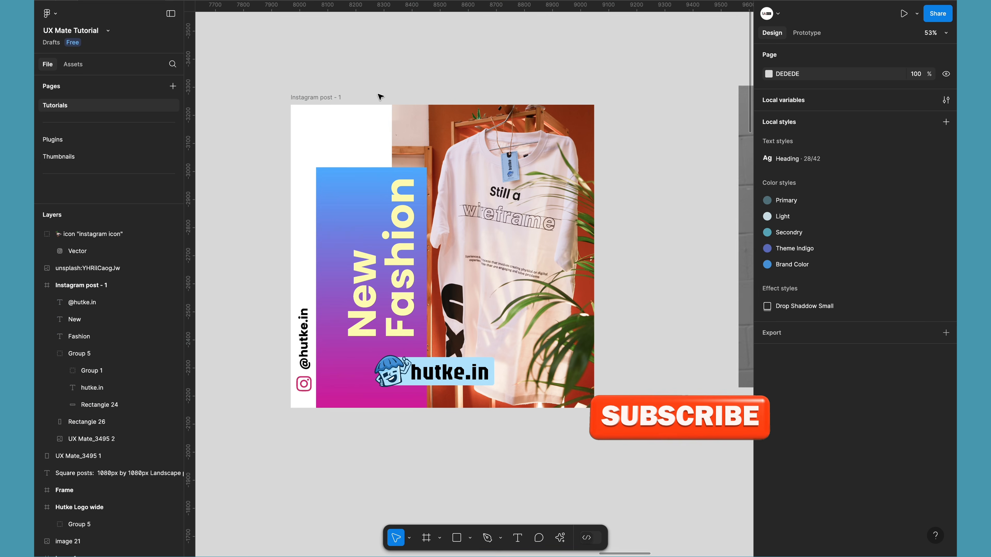
{"action": "left_click_drag", "start_coordinate": [309, 97], "coordinate": [362, 83]}
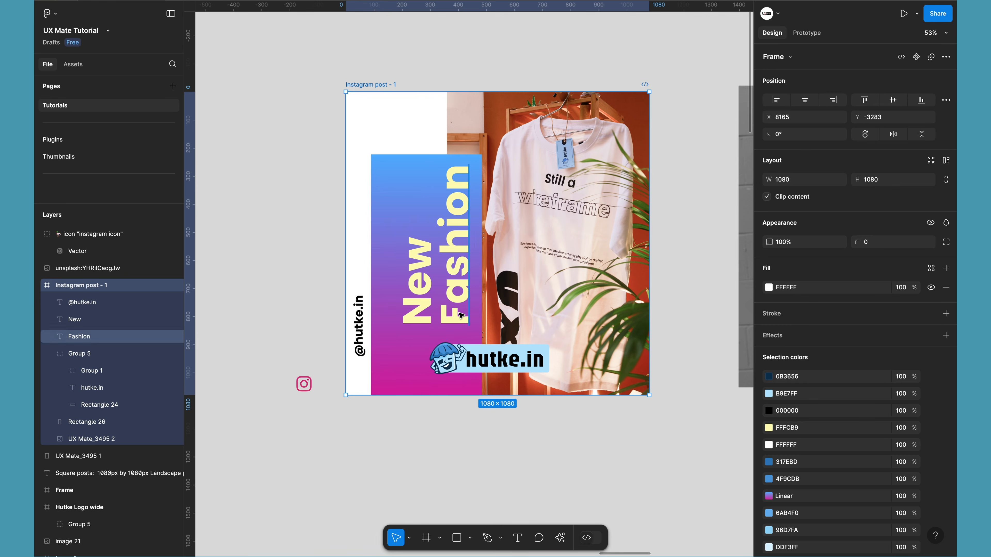
{"action": "left_click_drag", "start_coordinate": [375, 83], "coordinate": [366, 80]}
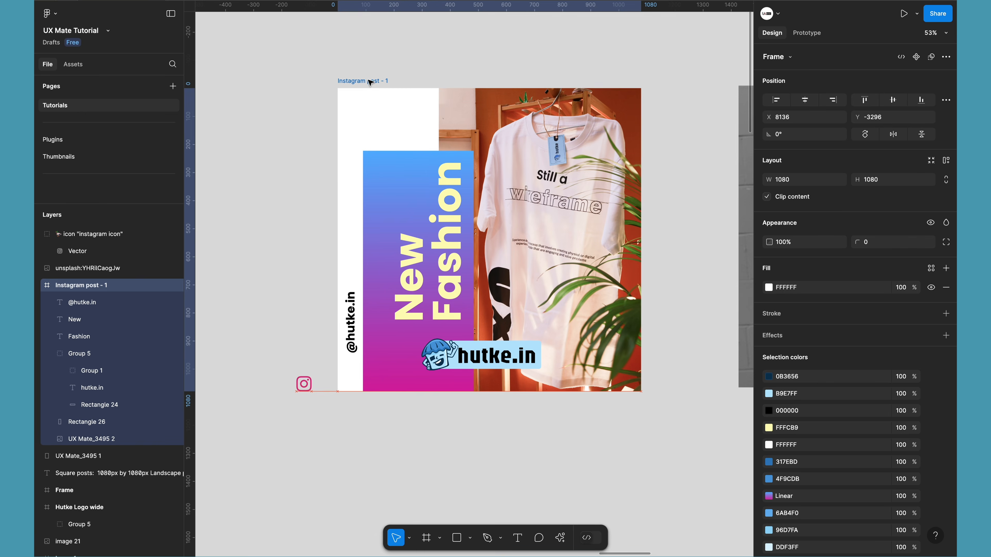
{"action": "left_click", "coordinate": [303, 383]}
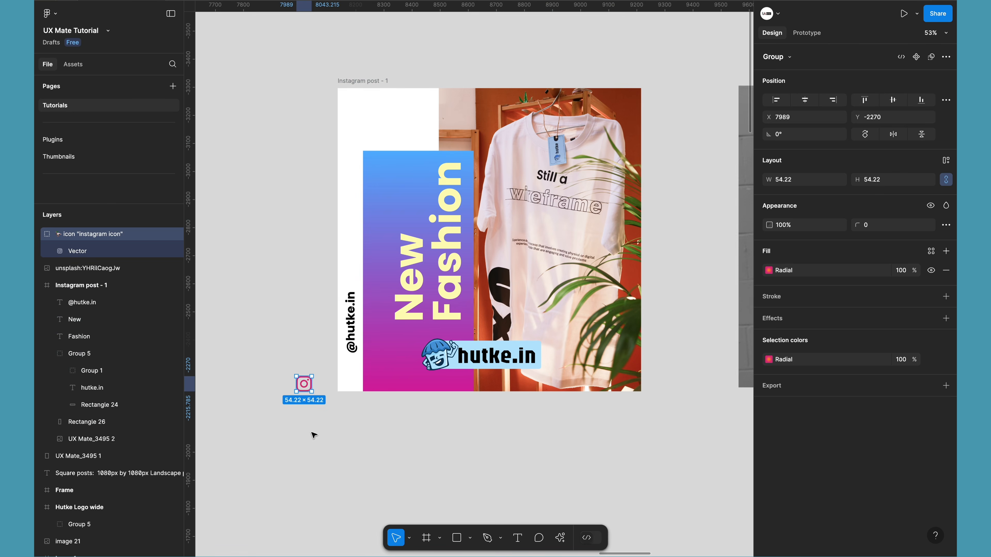
{"action": "key", "text": "ctrl+x"}
{"action": "left_click", "coordinate": [348, 80]}
{"action": "key", "text": "ctrl+v"}
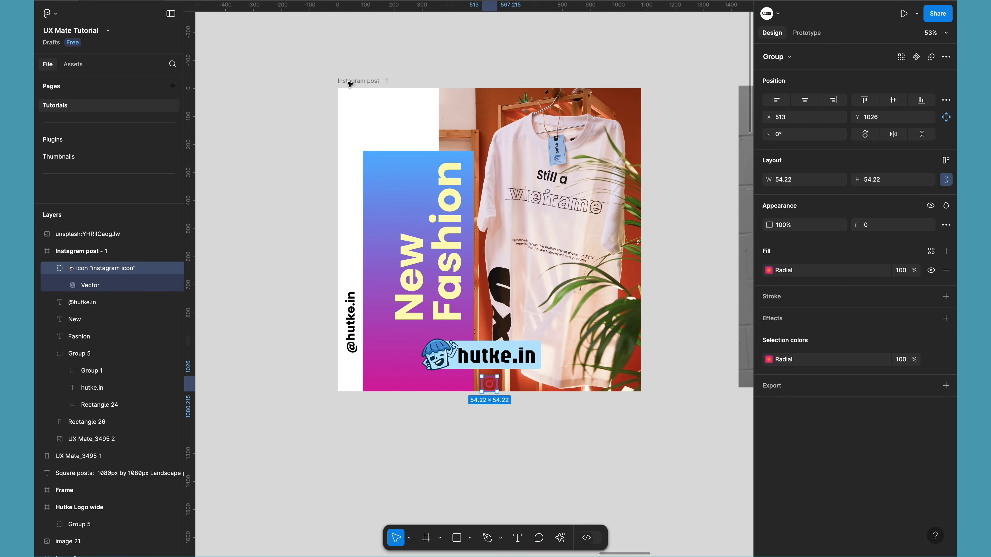
{"action": "left_click_drag", "start_coordinate": [489, 386], "coordinate": [349, 368]}
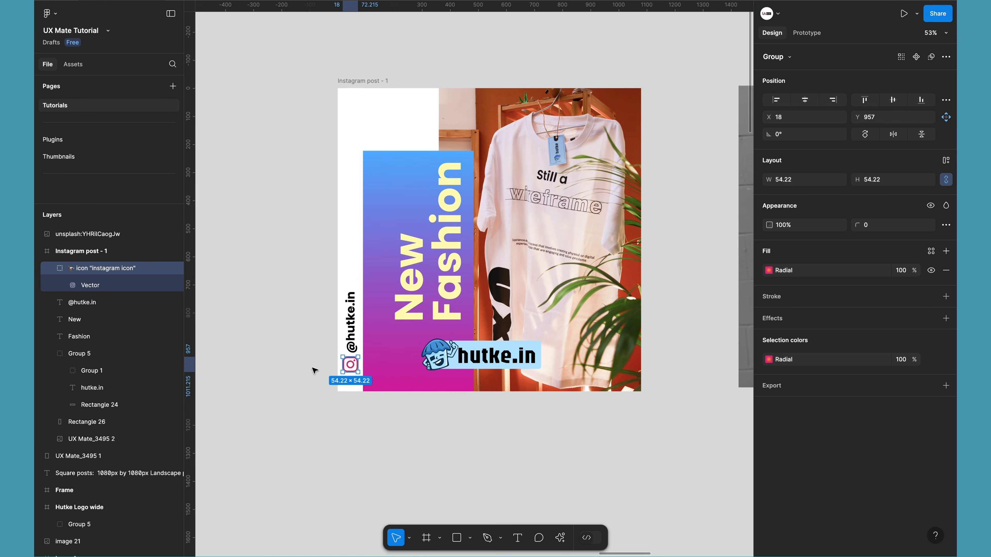
{"action": "left_click", "coordinate": [366, 423]}
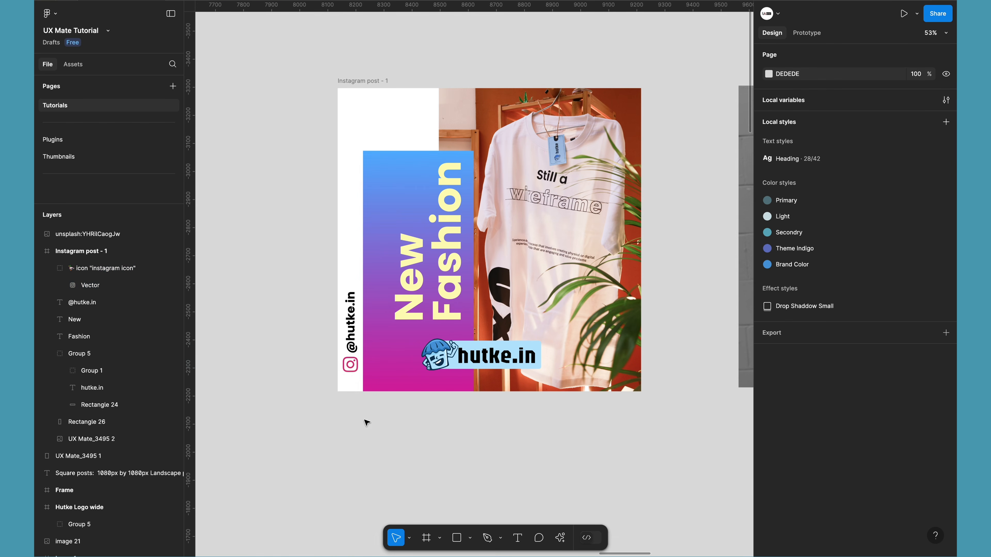
- Add an export setting to the Instagram post frame with the JPG format at 1x scale
{"action": "scroll", "coordinate": [367, 423], "scroll_direction": "right", "scroll_amount": 1}
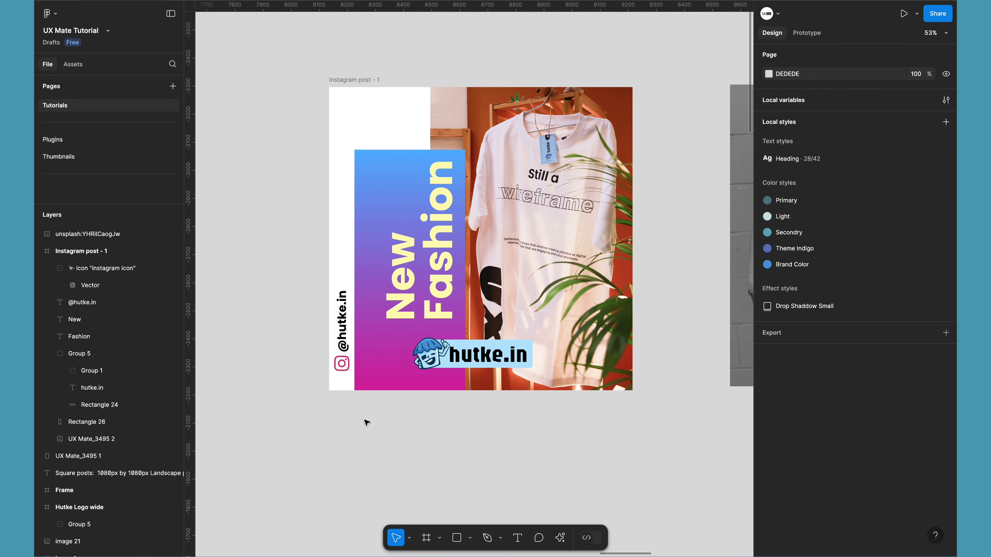
{"action": "left_click", "coordinate": [350, 81]}
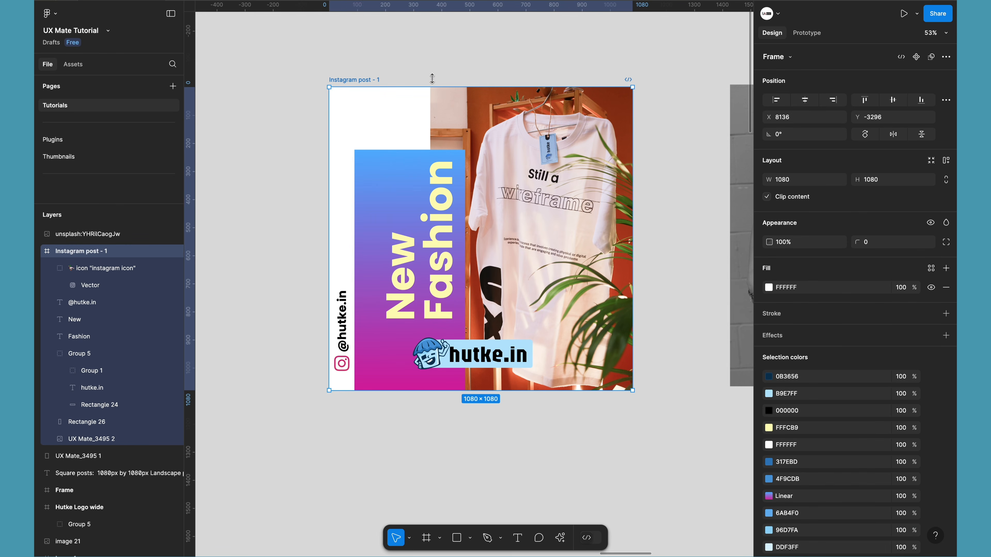
{"action": "scroll", "coordinate": [915, 350], "scroll_direction": "down", "scroll_amount": 3}
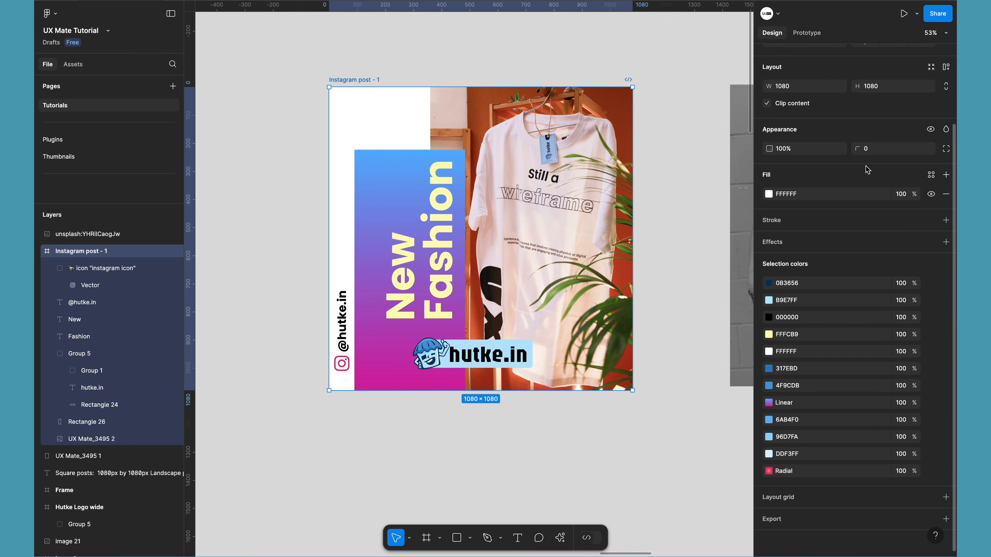
{"action": "left_click", "coordinate": [778, 521]}
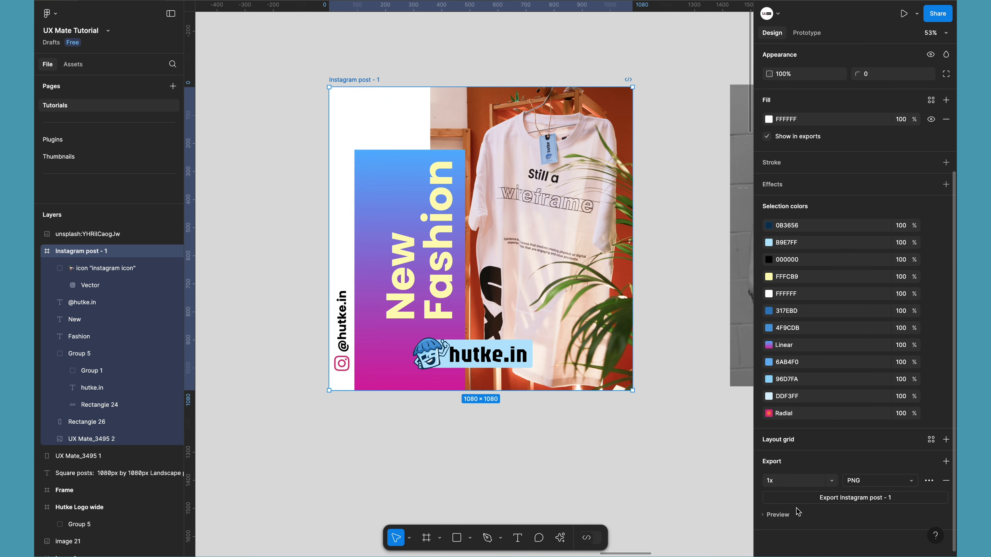
{"action": "left_click", "coordinate": [881, 480]}
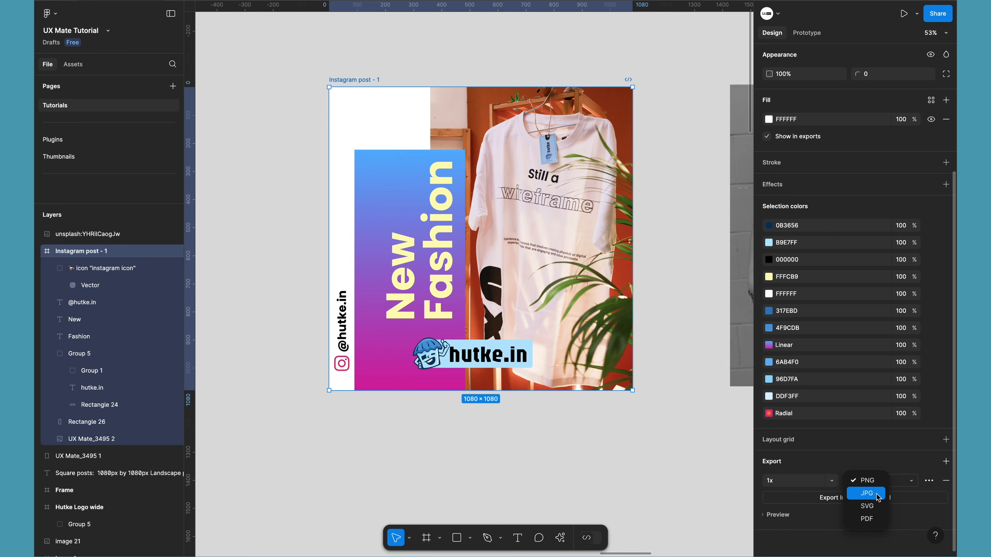
{"action": "left_click", "coordinate": [873, 494]}
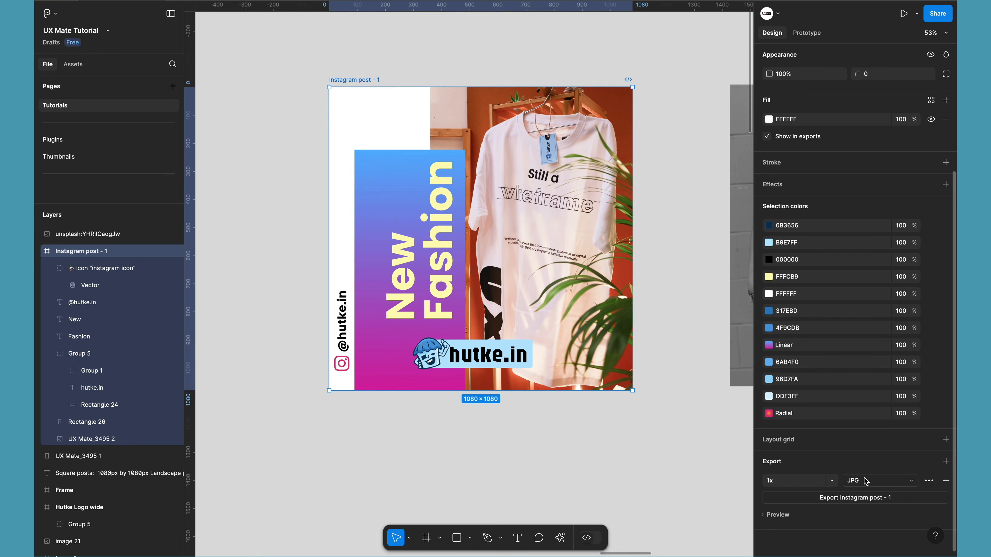
{"action": "left_click", "coordinate": [832, 483]}
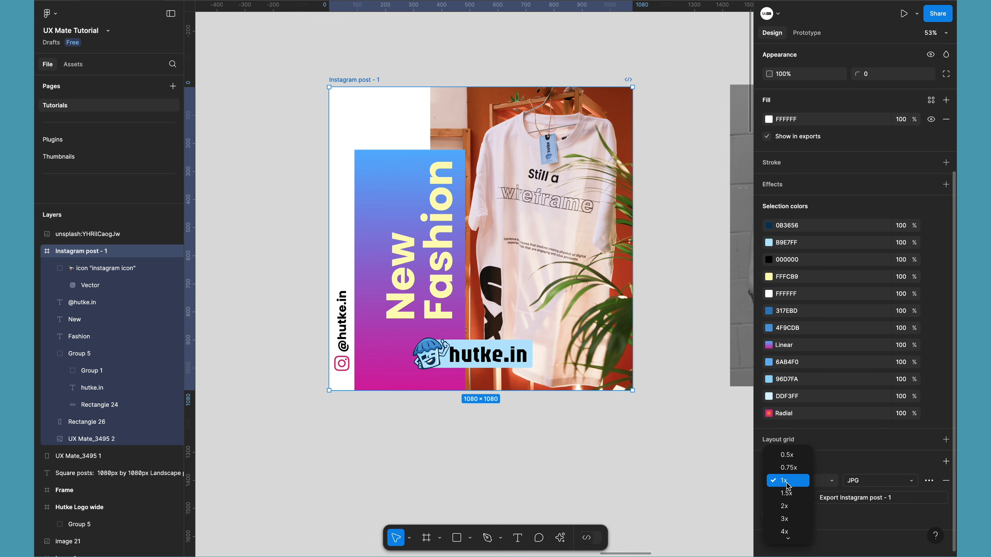
- Rename the post frame to "Hutke Poster"
{"action": "left_click", "coordinate": [355, 79]}
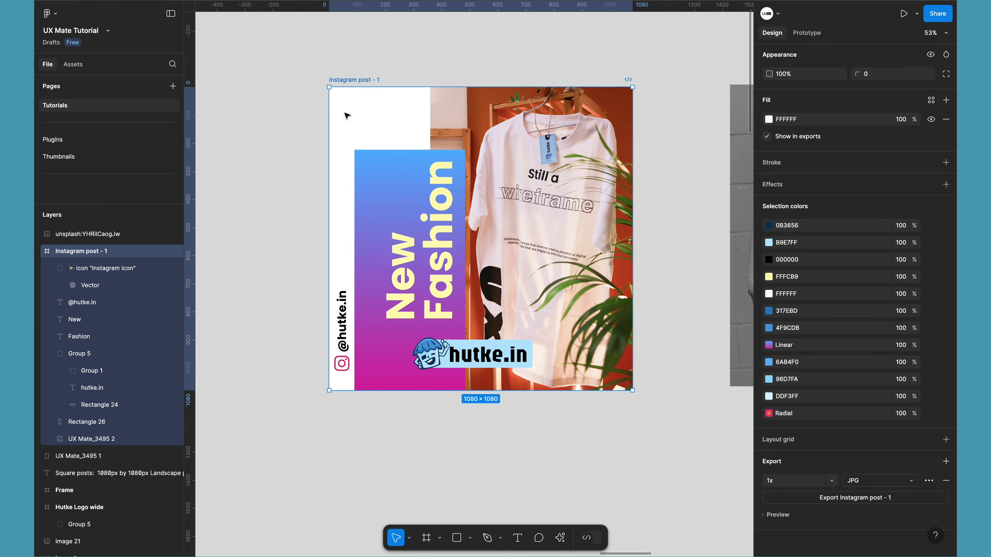
{"action": "double_click", "coordinate": [352, 80]}
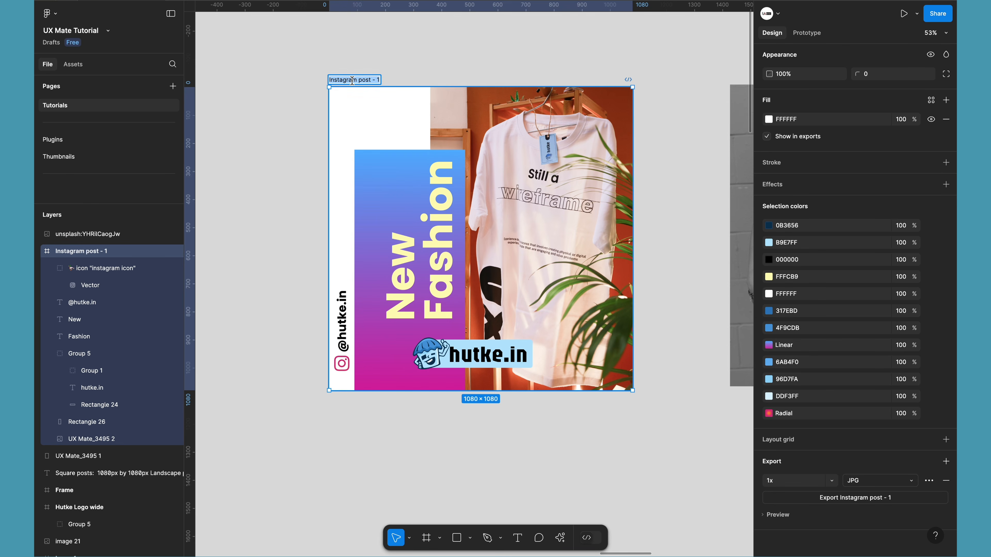
{"action": "type", "text": "Hutke Poster"}
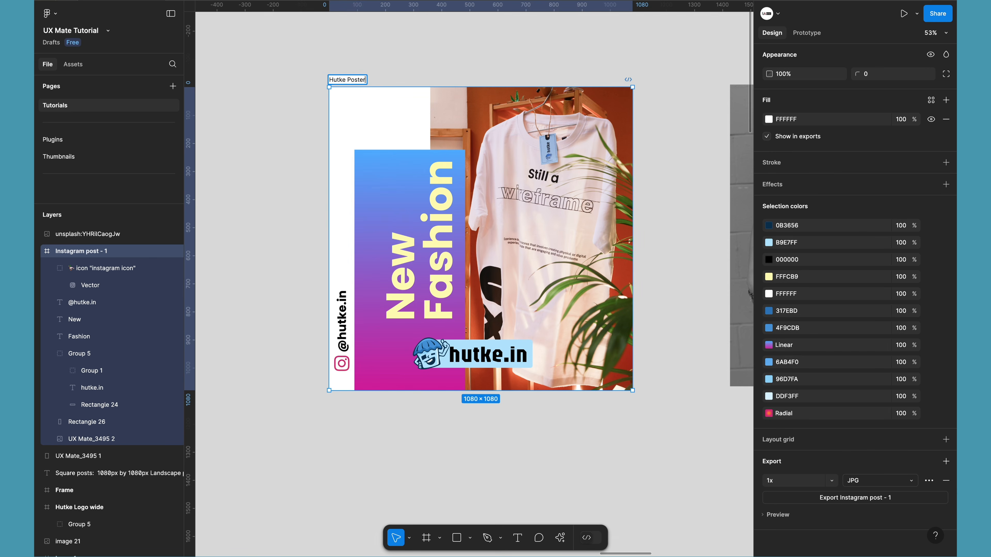
{"action": "key", "text": "Return"}
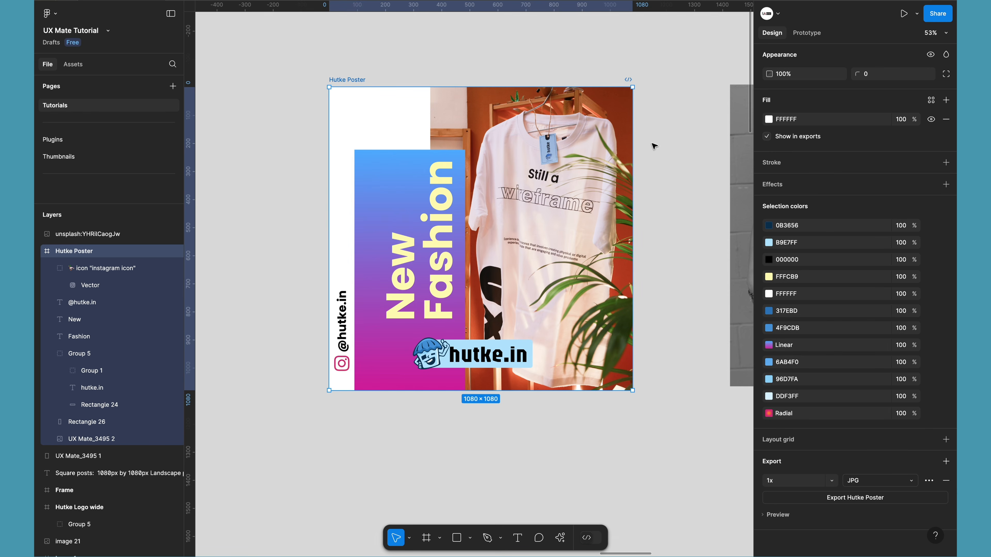
- Start exporting the Hutke Poster frame as a JPG and dismiss the save dialog without saving
{"action": "left_click", "coordinate": [860, 498]}
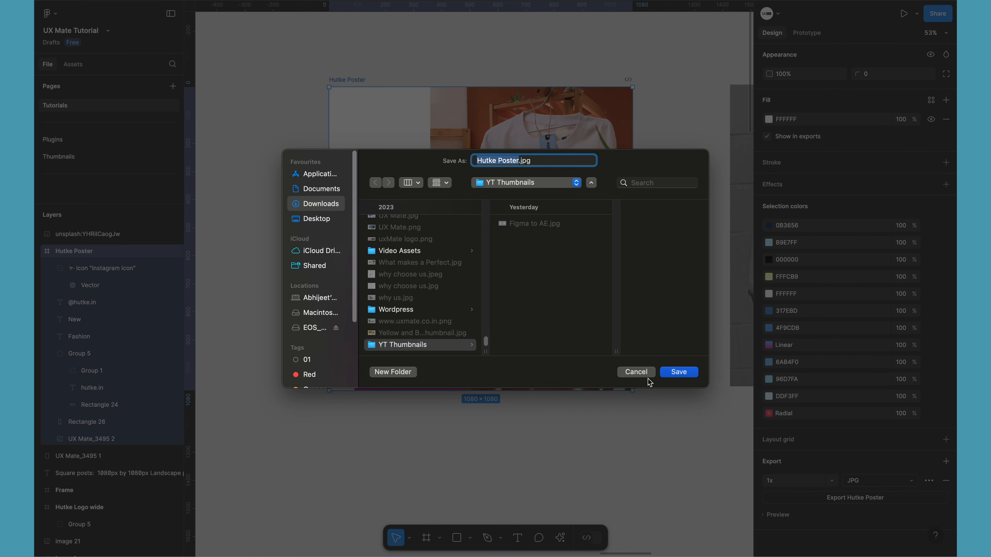
{"action": "left_click", "coordinate": [635, 372]}
{"action": "left_click", "coordinate": [555, 423]}
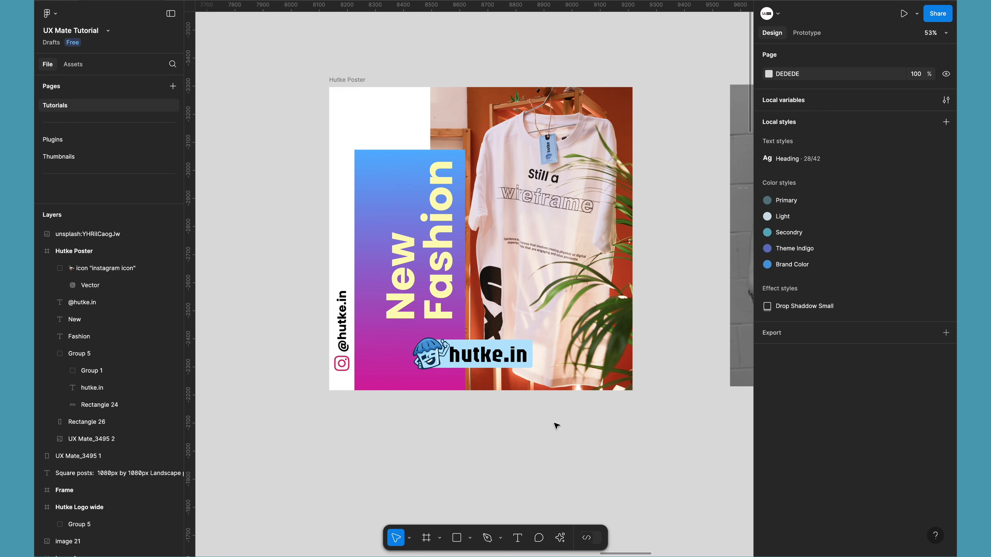
{"action": "scroll", "coordinate": [556, 426], "scroll_direction": "down", "scroll_amount": 5}
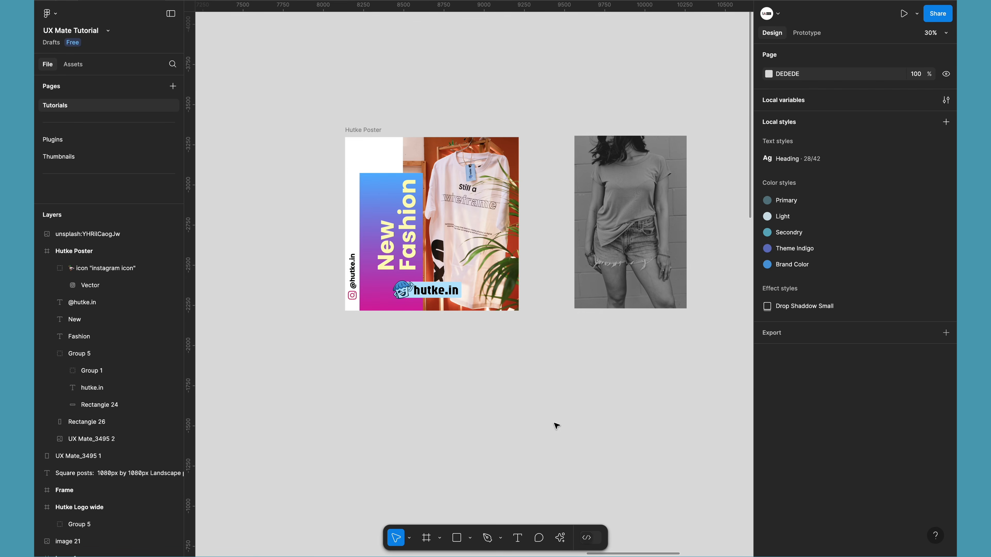